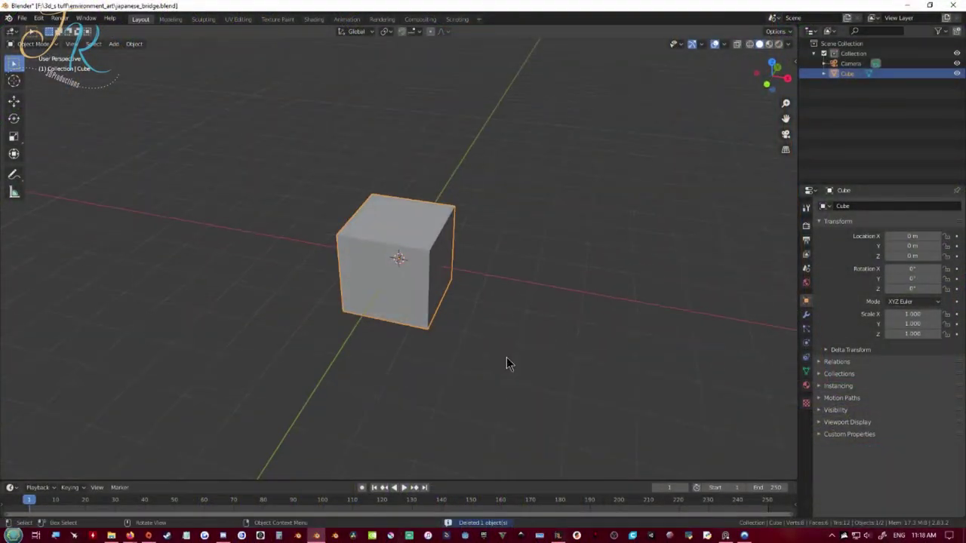
# Step: Scale the cube up by a factor of 20 and flatten it along Z into a thin ground slab
pyautogui.write('s20')
pyautogui.press('Return')
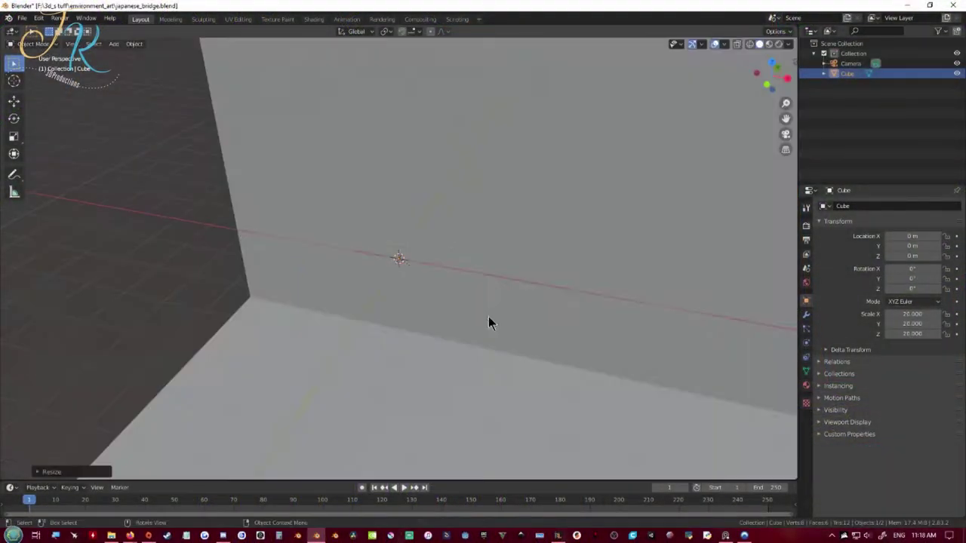
pyautogui.press('s')
pyautogui.press('z')
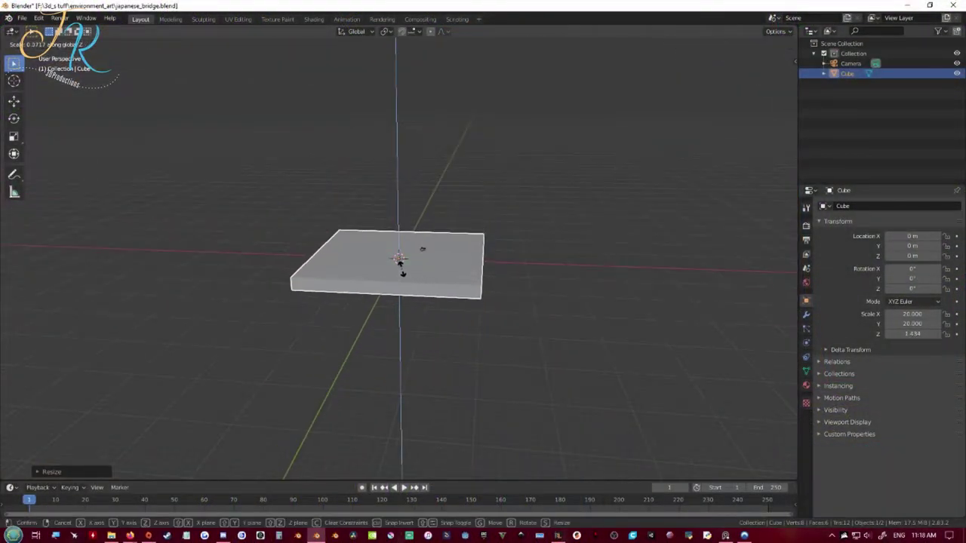
pyautogui.click(401, 269)
pyautogui.scroll(8, 411, 294)
pyautogui.moveTo(402, 269); pyautogui.dragTo(431, 337, button='middle')
pyautogui.press('s')
pyautogui.press('z')
pyautogui.click(443, 332)
# Step: Add a second cube and raise it along Z to about 4.5 m above the slab
pyautogui.moveTo(444, 287); pyautogui.dragTo(391, 329, button='middle')
pyautogui.hotkey('shift', 'a')
pyautogui.moveTo(343, 233)
pyautogui.click(427, 245)
pyautogui.scroll(-3, 428, 286)
pyautogui.press('g')
pyautogui.press('z')
pyautogui.click(432, 290)
# Step: Rotate the new cube's mesh 45° in the top view and extrude one diagonal side face outward
pyautogui.press('KP_7')
pyautogui.press('Tab')
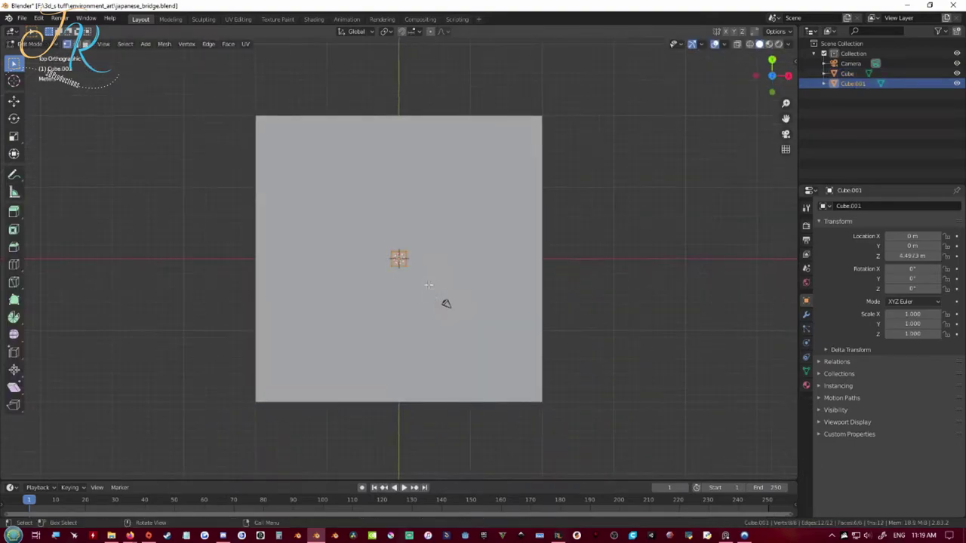
pyautogui.scroll(4, 436, 313)
pyautogui.write('r45')
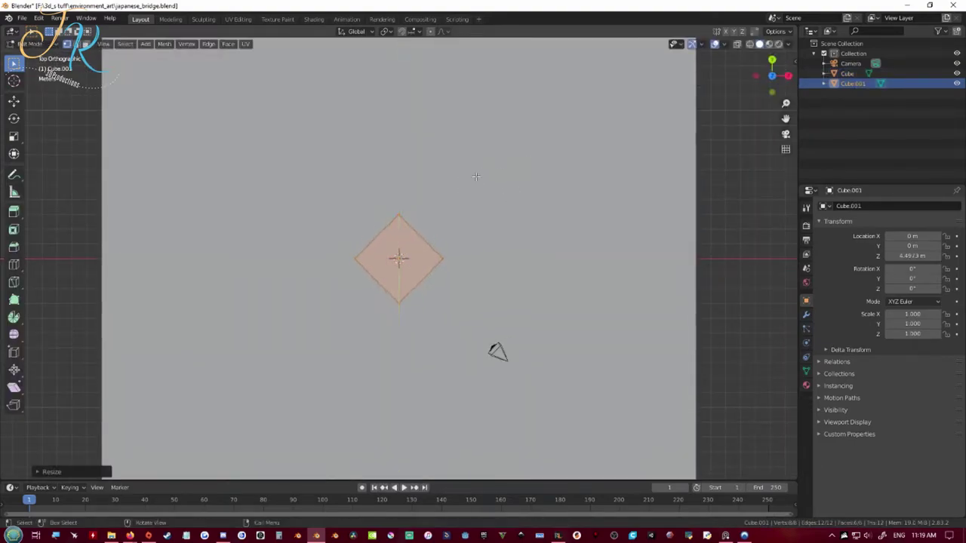
pyautogui.click(456, 273)
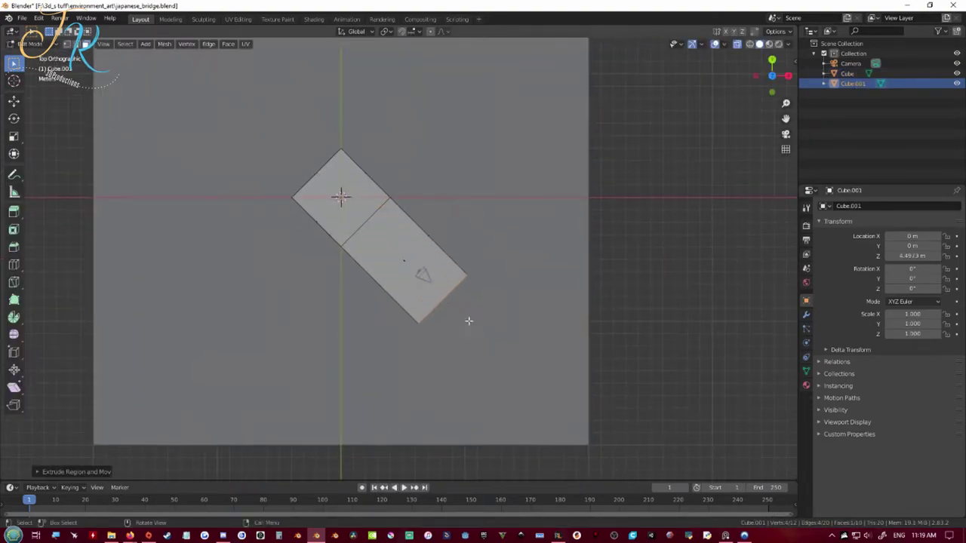
# Step: Widen the extruded end face, then extrude a further segment and rotate and move it toward the slab's nearest corner
pyautogui.press('s')
pyautogui.click(524, 324)
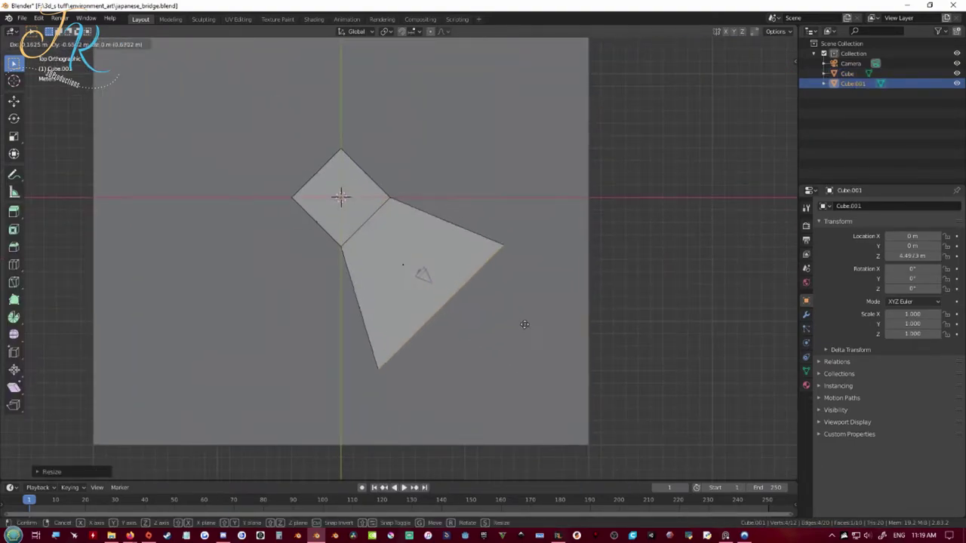
pyautogui.press('e')
pyautogui.click(601, 400)
pyautogui.press('r')
pyautogui.click(630, 367)
pyautogui.press('g')
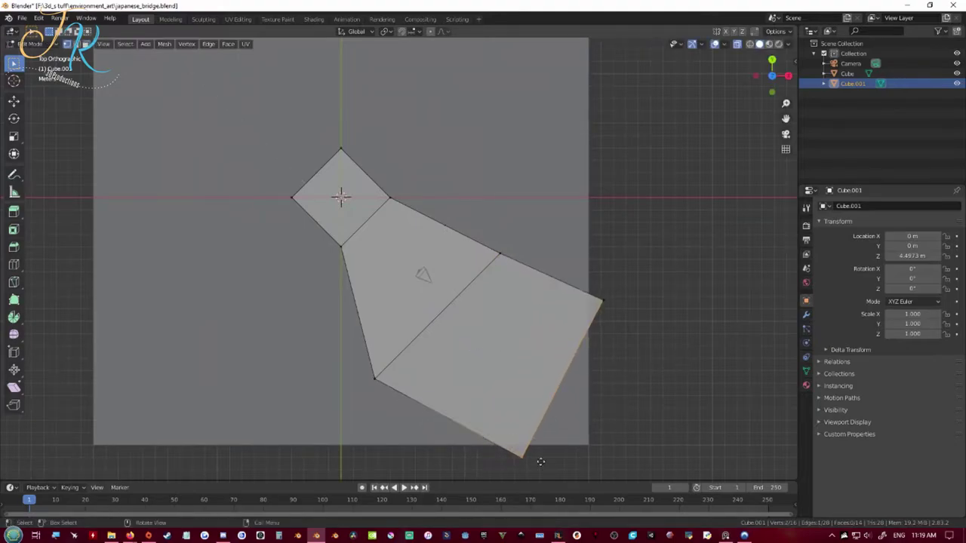
pyautogui.click(632, 427)
# Step: Move the outer corner vertices of the wide end so the shape fits the slab's corner
pyautogui.scroll(2, 632, 427)
pyautogui.keyDown('shift'); pyautogui.moveTo(632, 427); pyautogui.dragTo(669, 335, button='middle'); pyautogui.keyUp('shift')
pyautogui.moveTo(672, 177); pyautogui.dragTo(710, 219)
pyautogui.press('g')
pyautogui.click(623, 241)
pyautogui.moveTo(572, 377); pyautogui.dragTo(623, 421)
pyautogui.press('g')
# Step: Extrude the opposite side face in angled segments toward the far edge of the slab, moving and rotating its end
pyautogui.keyDown('shift'); pyautogui.moveTo(302, 113); pyautogui.dragTo(515, 396, button='middle'); pyautogui.keyUp('shift')
pyautogui.press('3')
pyautogui.moveTo(415, 248); pyautogui.dragTo(461, 278)
pyautogui.keyDown('shift'); pyautogui.moveTo(461, 279); pyautogui.dragTo(521, 326, button='middle'); pyautogui.keyUp('shift')
pyautogui.press('e')
pyautogui.press('g')
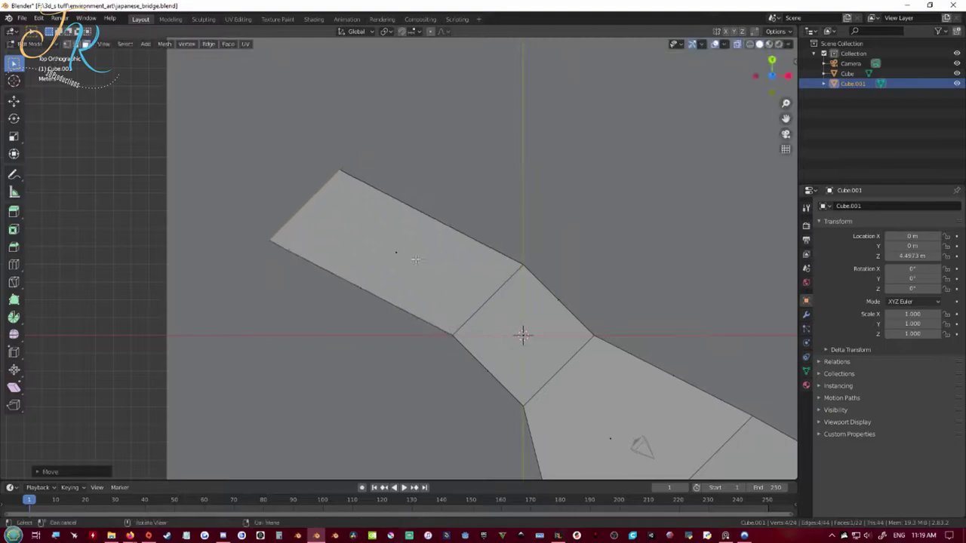
pyautogui.press('r')
pyautogui.press('e')
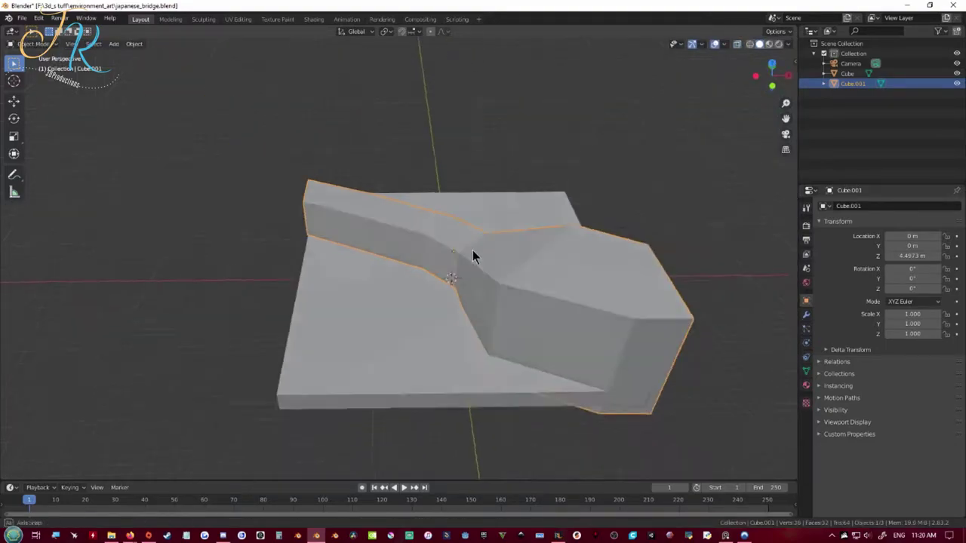
# Step: Flatten the river-shaped block to a Z scale of 0.376, lower it along Z into the slab and save the file
pyautogui.moveTo(474, 254); pyautogui.dragTo(453, 272, button='middle')
pyautogui.click(524, 231)
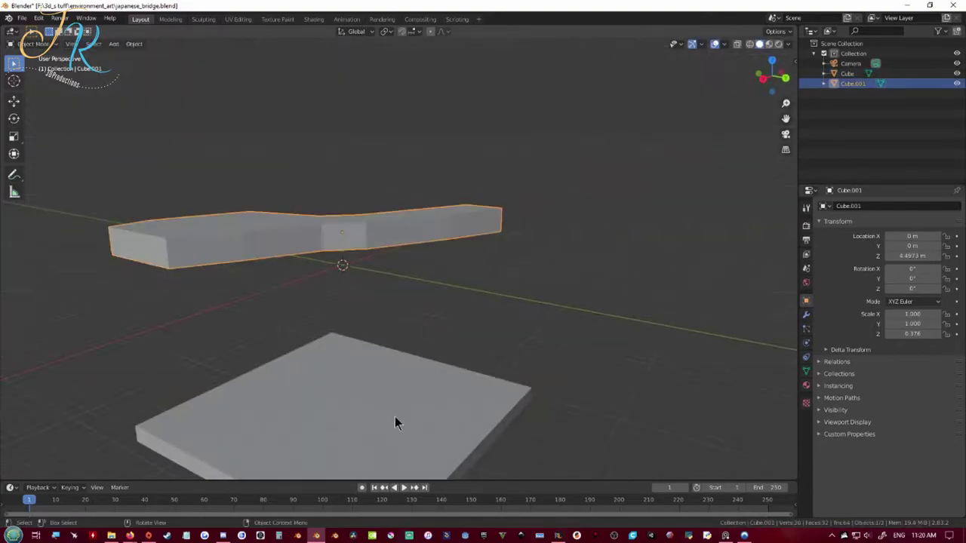
pyautogui.press('g')
pyautogui.press('z')
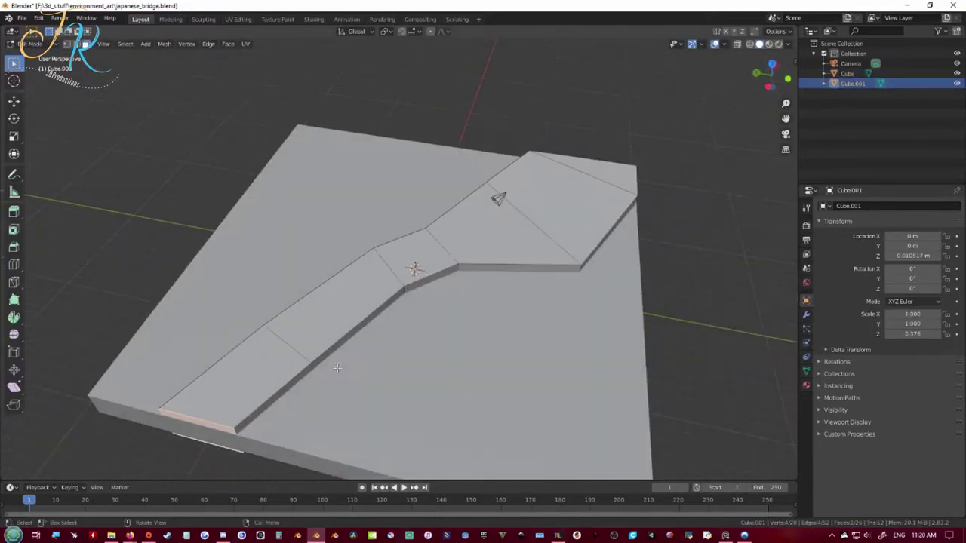
pyautogui.press('Tab')
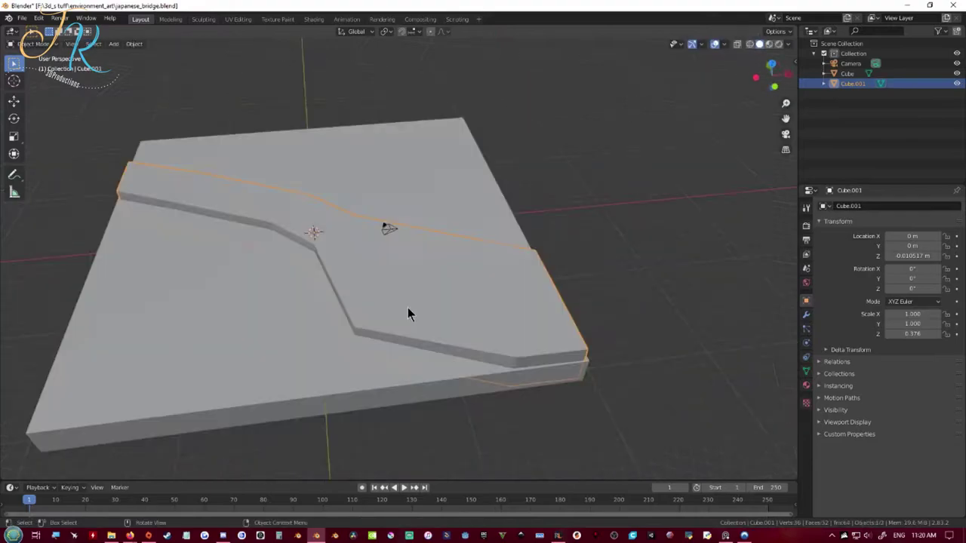
pyautogui.hotkey('ctrl', 's')
# Step: Enable Lock Camera to View and frame the slab through the camera
pyautogui.moveTo(407, 307); pyautogui.dragTo(439, 328, button='middle')
pyautogui.press('n')
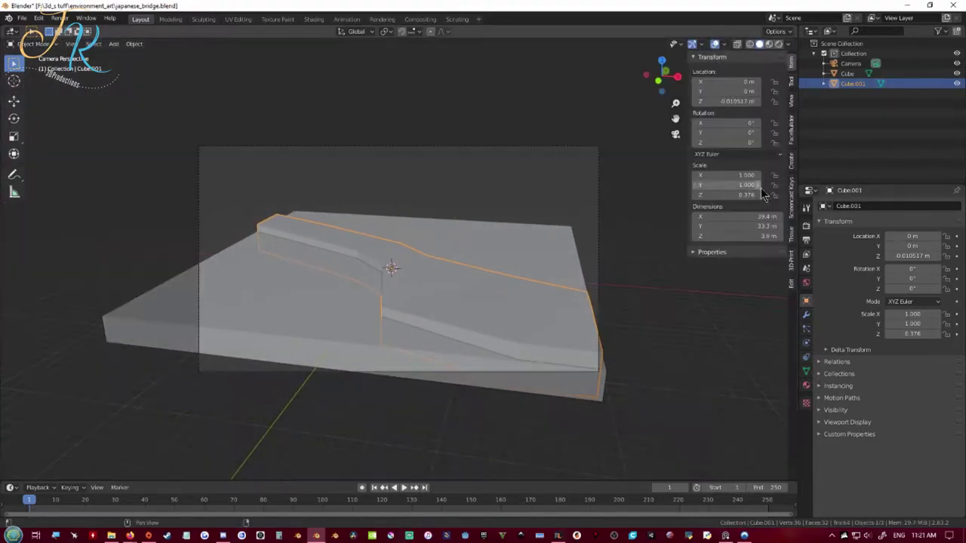
pyautogui.click(791, 101)
pyautogui.click(778, 181)
pyautogui.moveTo(396, 306); pyautogui.dragTo(390, 285, button='middle')
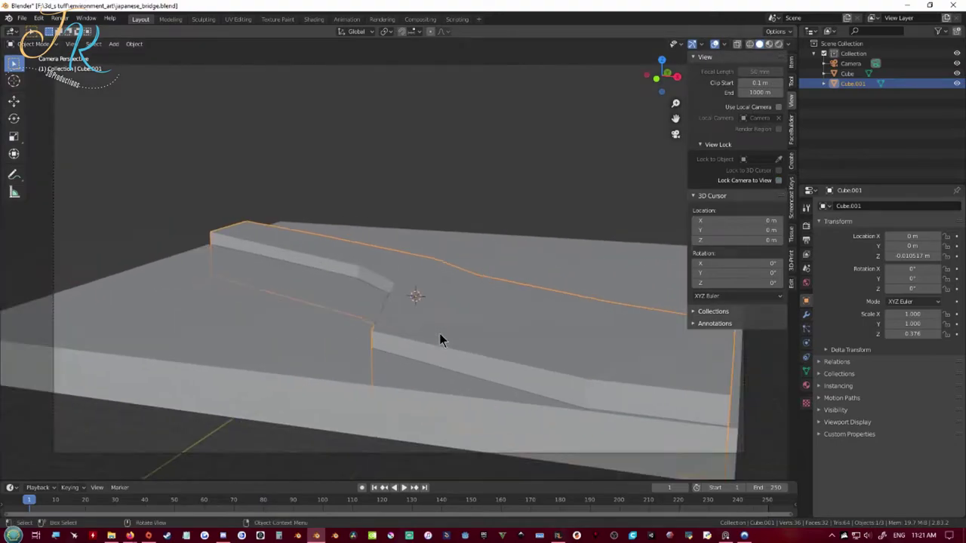
pyautogui.moveTo(439, 334); pyautogui.dragTo(185, 311, button='middle')
# Step: Add a Boolean modifier to the slab with the river-shaped block as the cutting object
pyautogui.click(806, 314)
pyautogui.click(852, 206)
pyautogui.click(786, 251)
pyautogui.click(954, 300)
pyautogui.click(415, 310)
# Step: Set the river-shaped cutter's viewport display to Wire
pyautogui.click(415, 309)
pyautogui.click(805, 301)
pyautogui.click(805, 402)
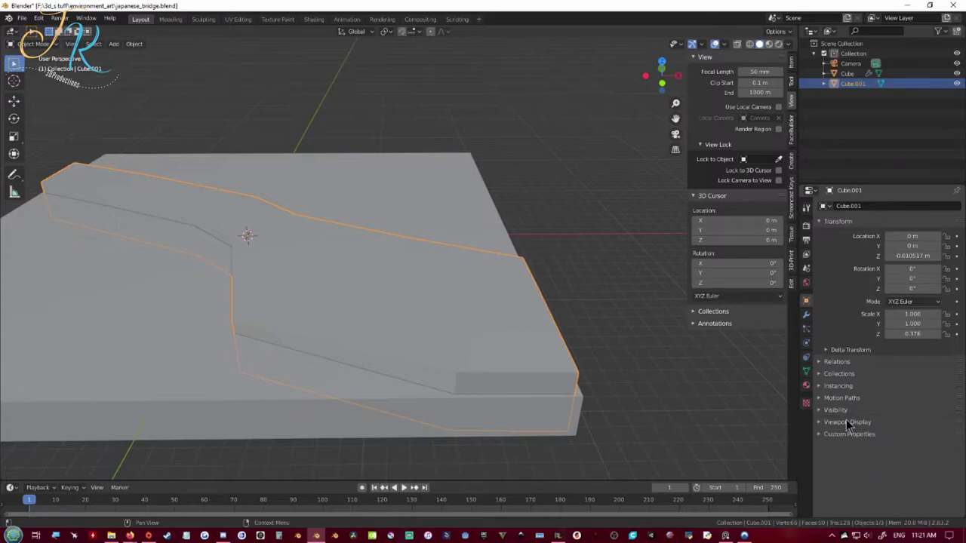
pyautogui.click(805, 301)
pyautogui.click(846, 421)
pyautogui.click(916, 483)
pyautogui.click(905, 446)
# Step: Raise the wireframe cutter along Z to about 0.54 m
pyautogui.press('g')
pyautogui.press('z')
pyautogui.click(480, 324)
# Step: Select an edge loop of the cutter and Shrink/Fatten it to slope the channel walls
pyautogui.press('Tab')
pyautogui.moveTo(481, 323); pyautogui.dragTo(377, 355, button='middle')
pyautogui.press('2')
pyautogui.keyDown('alt'); pyautogui.click(530, 286); pyautogui.keyUp('alt')
pyautogui.moveTo(483, 249); pyautogui.dragTo(506, 276, button='middle')
pyautogui.hotkey('alt', 's')
pyautogui.click(423, 302)
pyautogui.moveTo(347, 324); pyautogui.dragTo(442, 259, button='middle')
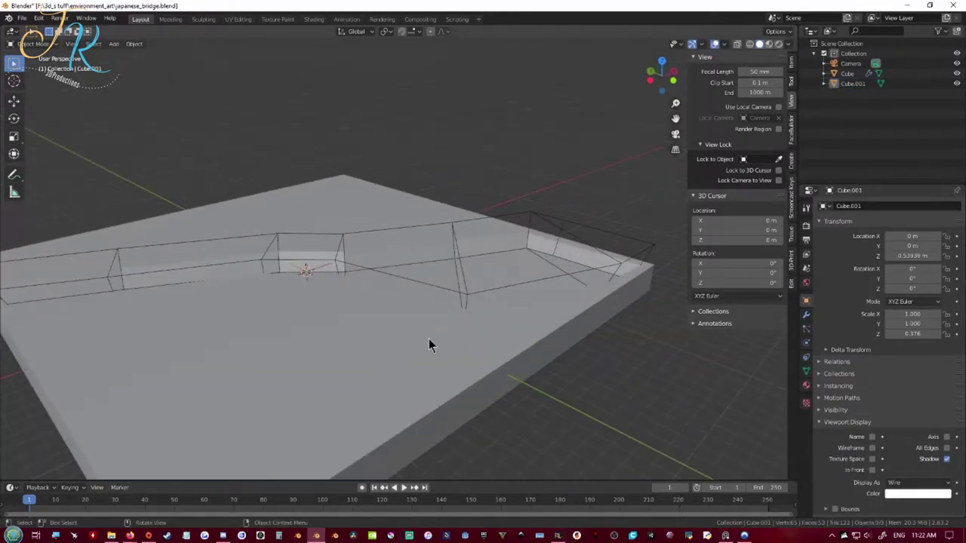
# Step: Hide the wireframe cutter, leaving the slab selected, and save the file
pyautogui.moveTo(428, 339); pyautogui.dragTo(498, 219, button='middle')
pyautogui.moveTo(423, 219); pyautogui.dragTo(366, 211, button='middle')
pyautogui.click(403, 274)
pyautogui.hotkey('ctrl', 's')
# Step: Enable Shadow and Cavity in the solid viewport shading and save the file
pyautogui.press('z')
pyautogui.click(723, 43)
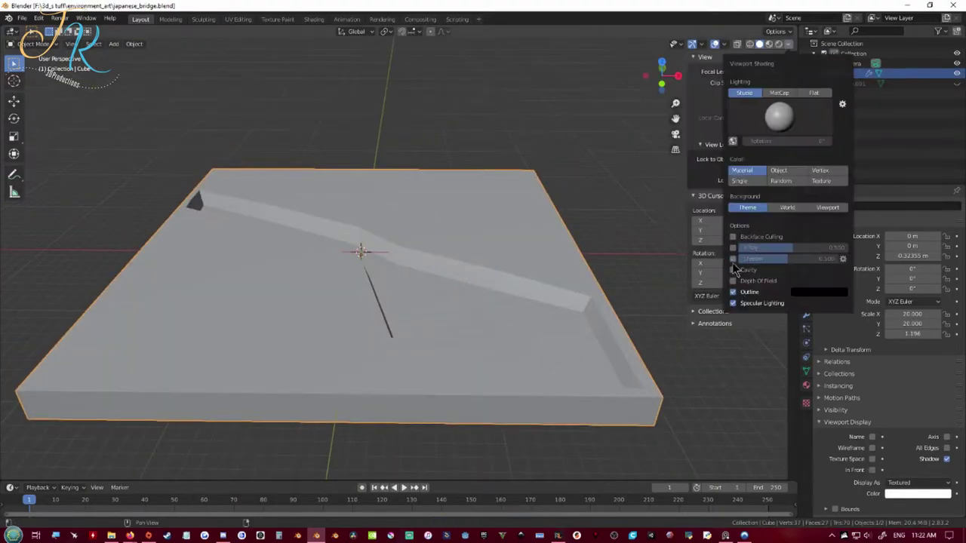
pyautogui.click(787, 44)
pyautogui.click(733, 258)
pyautogui.click(732, 270)
pyautogui.scroll(2, 528, 269)
pyautogui.hotkey('ctrl', 's')
# Step: Add a cube and move it into the channel's wide end at about X 13.8 m, Y -15.76 m
pyautogui.moveTo(385, 261)
pyautogui.mouseDown(button='middle')
pyautogui.moveTo(529, 269)
pyautogui.moveTo(379, 271)
pyautogui.moveTo(349, 248)
pyautogui.moveTo(433, 287)
pyautogui.moveTo(430, 280)
pyautogui.moveTo(486, 331)
pyautogui.mouseUp(button='middle')
pyautogui.press('KP_0')
pyautogui.hotkey('shift', 'a')
pyautogui.moveTo(445, 322)
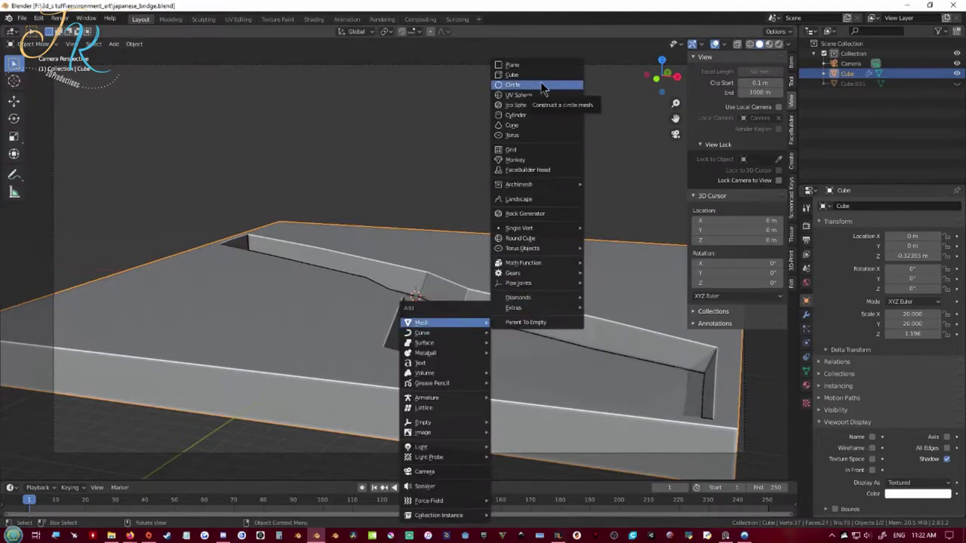
pyautogui.click(546, 75)
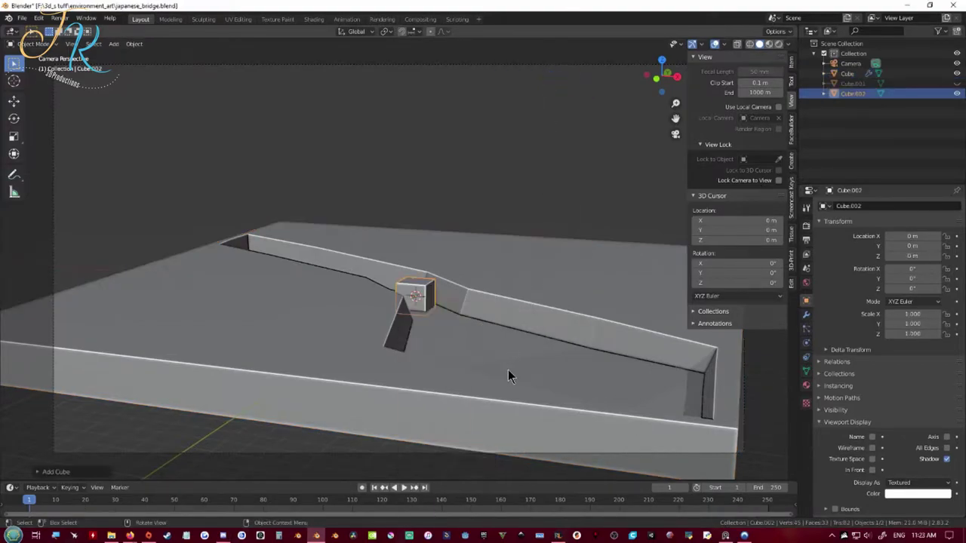
pyautogui.moveTo(528, 384); pyautogui.dragTo(373, 272, button='middle')
pyautogui.press('g')
pyautogui.hotkey('shift', 'z')
pyautogui.press('g')
pyautogui.press('z')
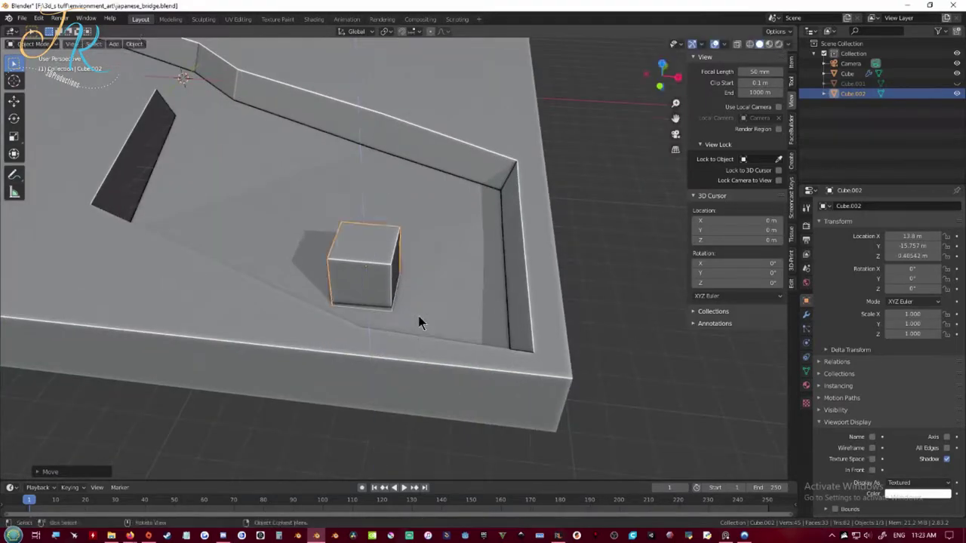
# Step: Scale the cube horizontally to about 1.75 in X and Y
pyautogui.moveTo(418, 315); pyautogui.dragTo(381, 347, button='middle')
pyautogui.press('s')
pyautogui.hotkey('shift', 'z')
pyautogui.click(470, 328)
pyautogui.moveTo(470, 328); pyautogui.dragTo(513, 275, button='middle')
# Step: Bevel the cube's vertical edges into a many-sided drum and add a vertical loop cut
pyautogui.press('Tab')
pyautogui.moveTo(423, 257); pyautogui.dragTo(559, 317, button='middle')
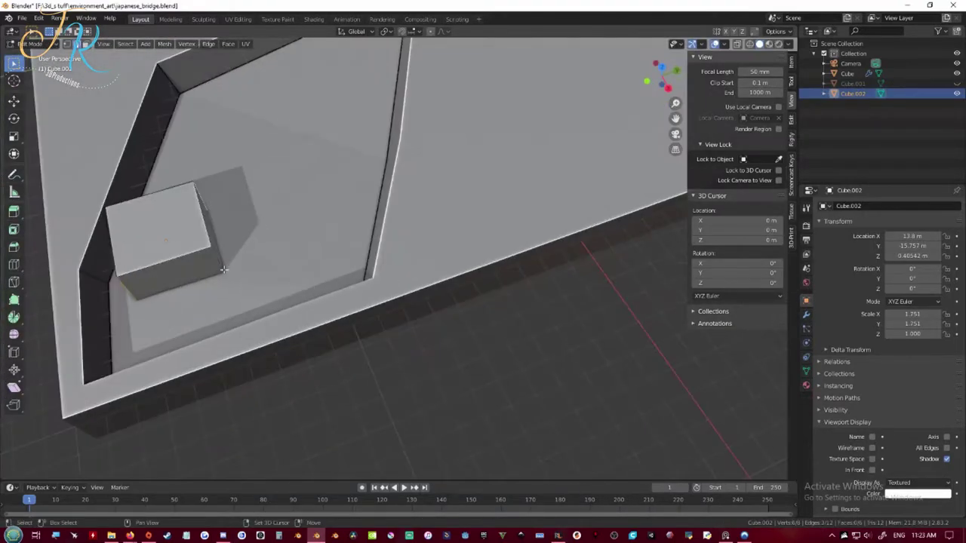
pyautogui.hotkey('ctrl', 'b')
pyautogui.click(274, 267)
pyautogui.moveTo(274, 267); pyautogui.dragTo(288, 249, button='middle')
pyautogui.hotkey('ctrl', 'r')
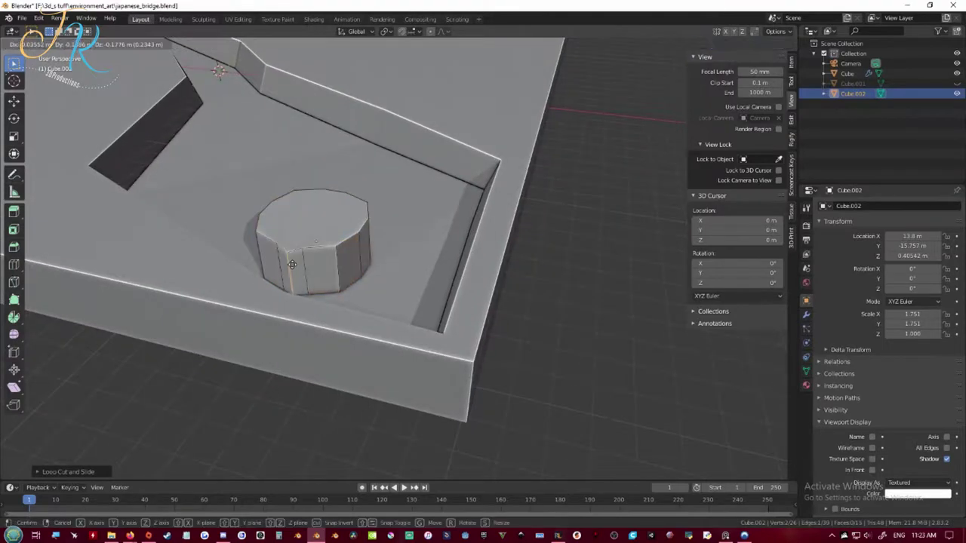
# Step: Shrink the drum's top face and extrude it upward in scaled tiers to form a layered rock
pyautogui.press('3')
pyautogui.click(321, 220)
pyautogui.moveTo(321, 221); pyautogui.dragTo(393, 189, button='middle')
pyautogui.press('s')
pyautogui.click(486, 264)
pyautogui.press('e')
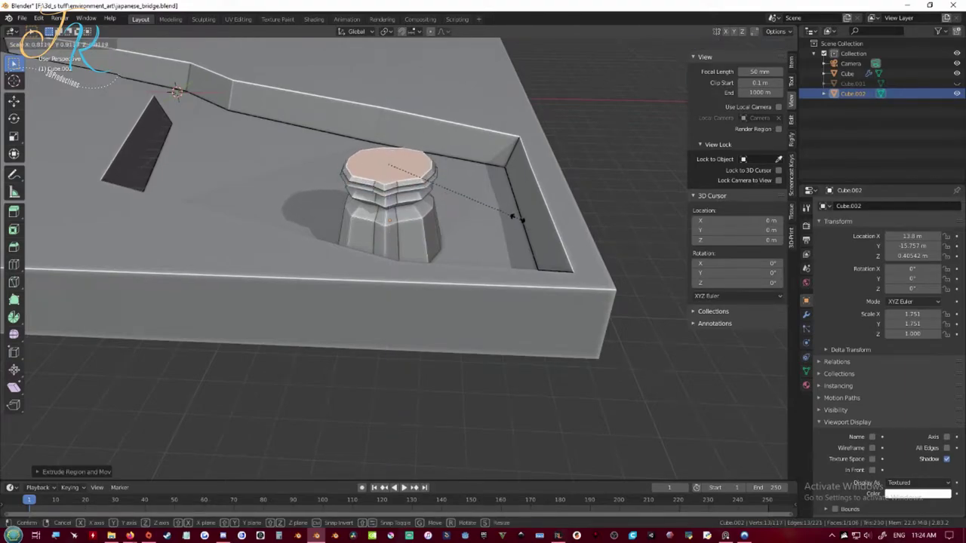
# Step: Enlarge the layered rock to a scale of 3.25 in X and Y, check it through the camera and save the file
pyautogui.press('KP_0')
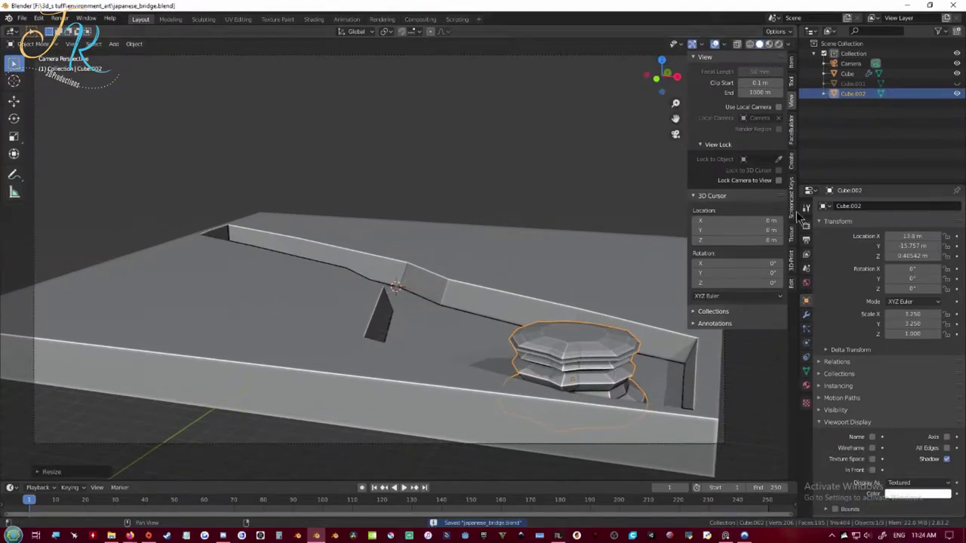
pyautogui.moveTo(679, 206); pyautogui.dragTo(453, 339, button='middle')
pyautogui.hotkey('ctrl', 's')
# Step: Rotate the layered rock 54.5° about Z and reposition it at about X 14.03 m, Y -15.16 m
pyautogui.scroll(2, 454, 339)
pyautogui.click(454, 340)
pyautogui.moveTo(453, 338); pyautogui.dragTo(507, 295)
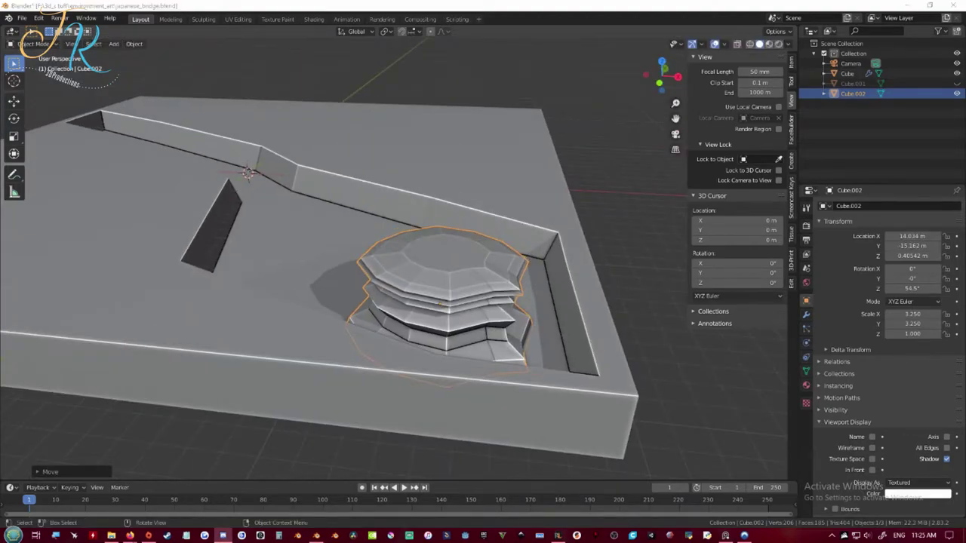
pyautogui.moveTo(445, 302)
pyautogui.mouseDown(button='middle')
pyautogui.moveTo(411, 317)
pyautogui.moveTo(452, 287)
pyautogui.mouseUp(button='middle')
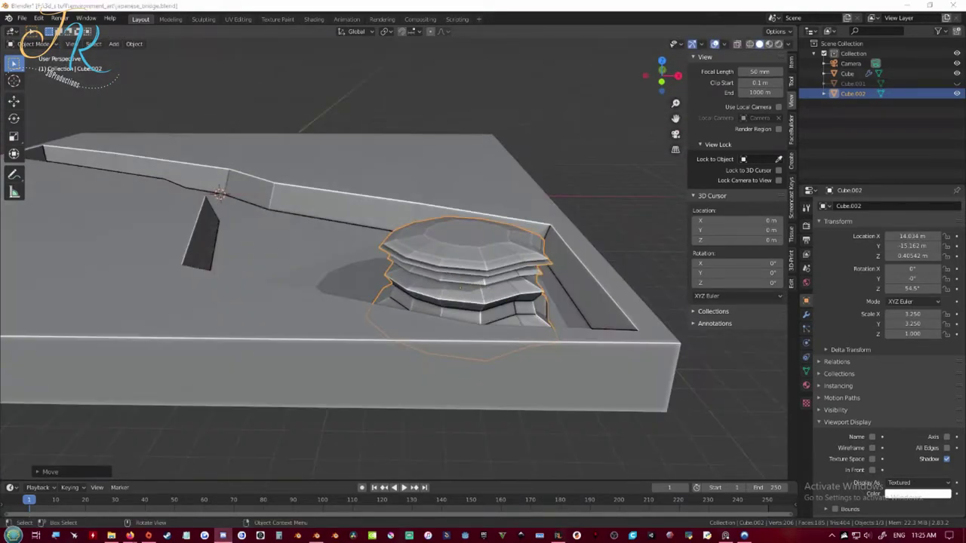
pyautogui.moveTo(362, 332); pyautogui.dragTo(317, 344, button='middle')
pyautogui.click(548, 363)
# Step: Add another cube and place it above the layered rock at about X 14.28 m, Y -15.57 m, Z 4.44 m
pyautogui.moveTo(453, 310); pyautogui.dragTo(425, 237, button='middle')
pyautogui.hotkey('shift', 'a')
pyautogui.click(345, 206)
pyautogui.press('g')
pyautogui.hotkey('shift', 'z')
pyautogui.click(461, 392)
pyautogui.press('g')
pyautogui.press('z')
pyautogui.click(462, 319)
# Step: Raise the new cube's bottom face along Z to make the block thinner
pyautogui.scroll(2, 467, 329)
pyautogui.scroll(3, 425, 237)
pyautogui.press('Tab')
pyautogui.scroll(-2, 424, 237)
pyautogui.click(421, 231)
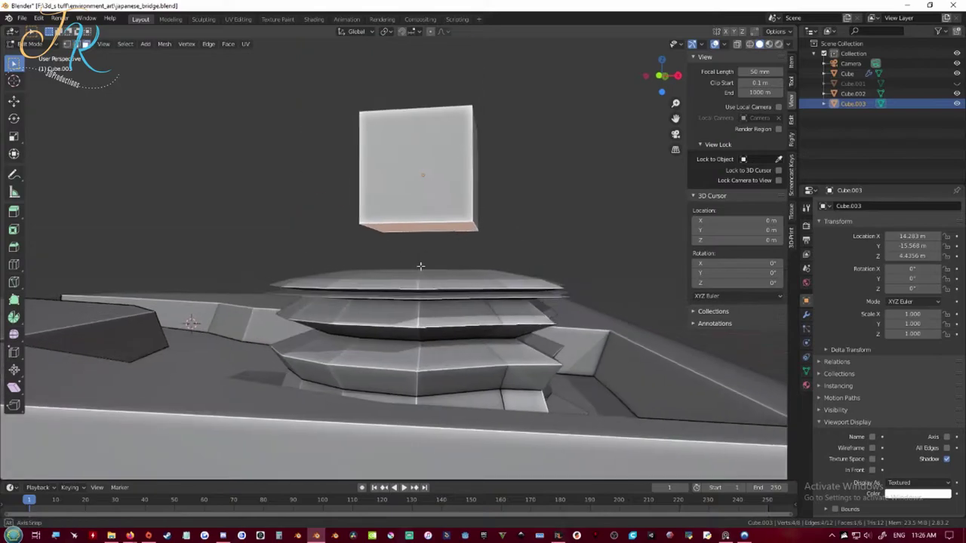
pyautogui.press('g')
pyautogui.press('z')
pyautogui.click(429, 195)
pyautogui.moveTo(429, 196); pyautogui.dragTo(426, 219, button='middle')
# Step: Cut a pair of edge loops through the thin block and spread them towards two opposite sides
pyautogui.hotkey('ctrl', 'r')
pyautogui.click(419, 219)
pyautogui.hotkey('ctrl', 'r')
pyautogui.hotkey('ctrl', 'b')
pyautogui.press('Escape')
pyautogui.moveTo(435, 316); pyautogui.dragTo(392, 305, button='middle')
pyautogui.click(477, 290)
pyautogui.moveTo(477, 290); pyautogui.dragTo(423, 303, button='middle')
# Step: Cut a second pair of edge loops crosswise through the block and spread the loops along Y and X towards its edges
pyautogui.hotkey('ctrl', 'r')
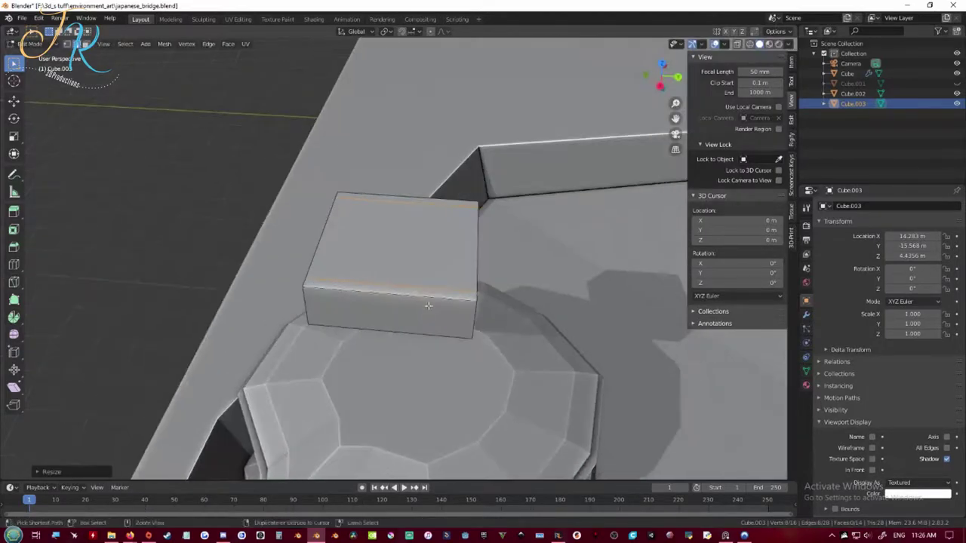
pyautogui.click(531, 293)
pyautogui.press('KP_Divide')
pyautogui.moveTo(531, 293); pyautogui.dragTo(500, 227, button='middle')
pyautogui.press('s')
pyautogui.press('y')
pyautogui.click(535, 295)
pyautogui.moveTo(535, 295); pyautogui.dragTo(370, 325, button='middle')
pyautogui.keyDown('alt'); pyautogui.click(249, 289); pyautogui.keyUp('alt')
pyautogui.moveTo(510, 253); pyautogui.dragTo(393, 275, button='middle')
pyautogui.press('s')
pyautogui.press('x')
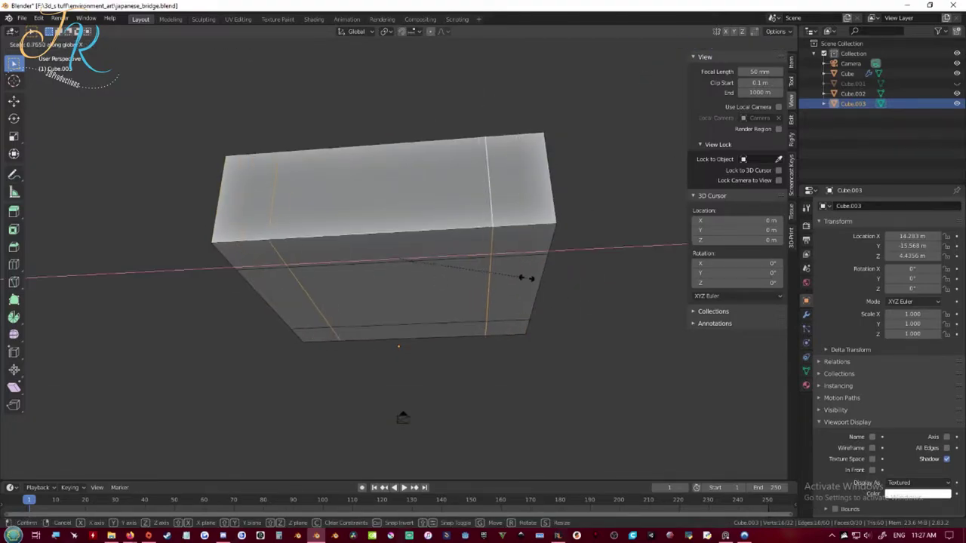
pyautogui.click(524, 277)
# Step: Extrude the four corner faces of the block's underside downward into legs
pyautogui.click(523, 227)
pyautogui.moveTo(321, 262); pyautogui.dragTo(449, 248, button='middle')
pyautogui.press('e')
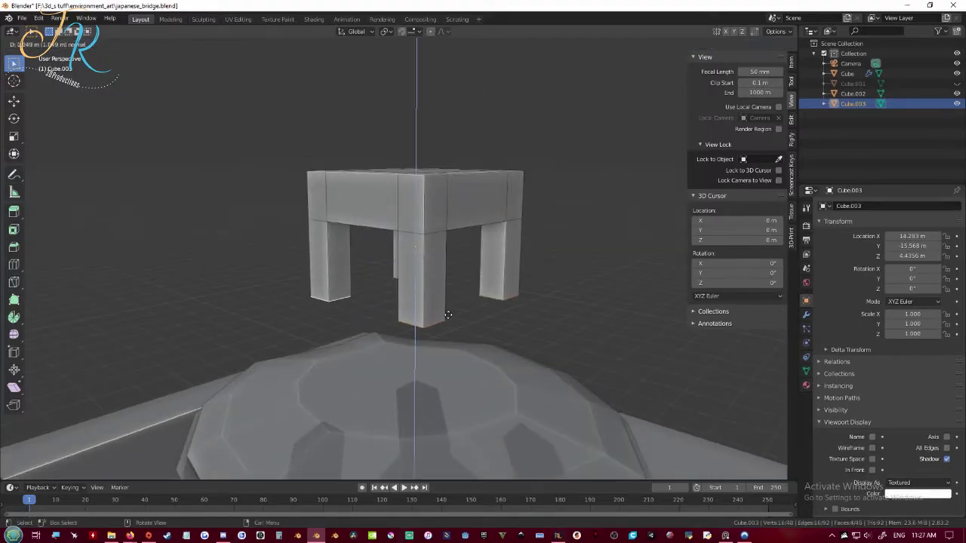
pyautogui.click(447, 315)
# Step: Scale down the block's top faces, then extrude them upward and shrink them into a tapered cap
pyautogui.moveTo(447, 314); pyautogui.dragTo(427, 284, button='middle')
pyautogui.keyDown('ctrl'); pyautogui.click(262, 279); pyautogui.keyUp('ctrl')
pyautogui.keyDown('ctrl'); pyautogui.click(377, 258); pyautogui.keyUp('ctrl')
pyautogui.keyDown('ctrl'); pyautogui.click(359, 214); pyautogui.keyUp('ctrl')
pyautogui.moveTo(470, 326); pyautogui.dragTo(427, 284, button='middle')
pyautogui.press('s')
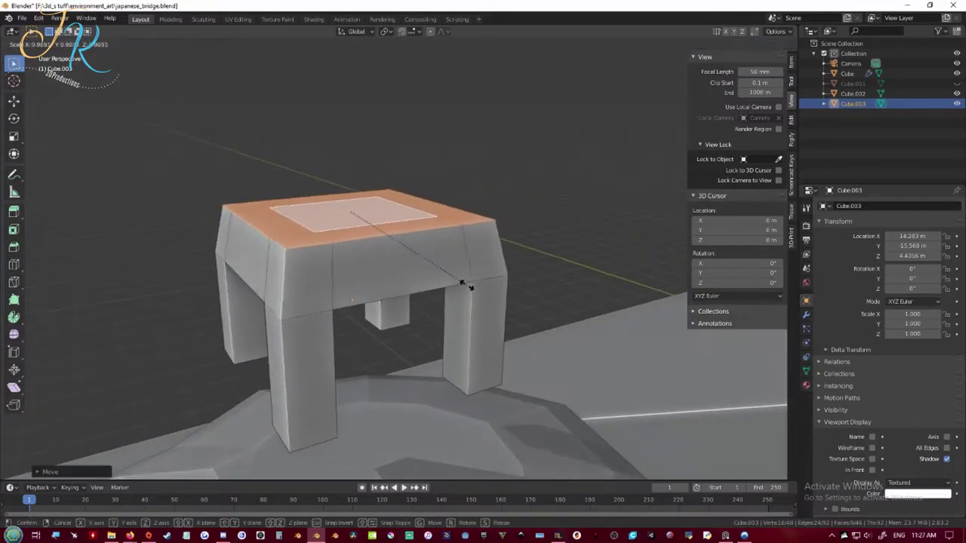
pyautogui.press('e')
pyautogui.press('s')
# Step: Cut an edge loop around the middle of each of the four legs and scale the loops outward to bow the legs
pyautogui.moveTo(268, 353); pyautogui.dragTo(383, 267, button='middle')
pyautogui.hotkey('ctrl', 'r')
pyautogui.click(396, 289)
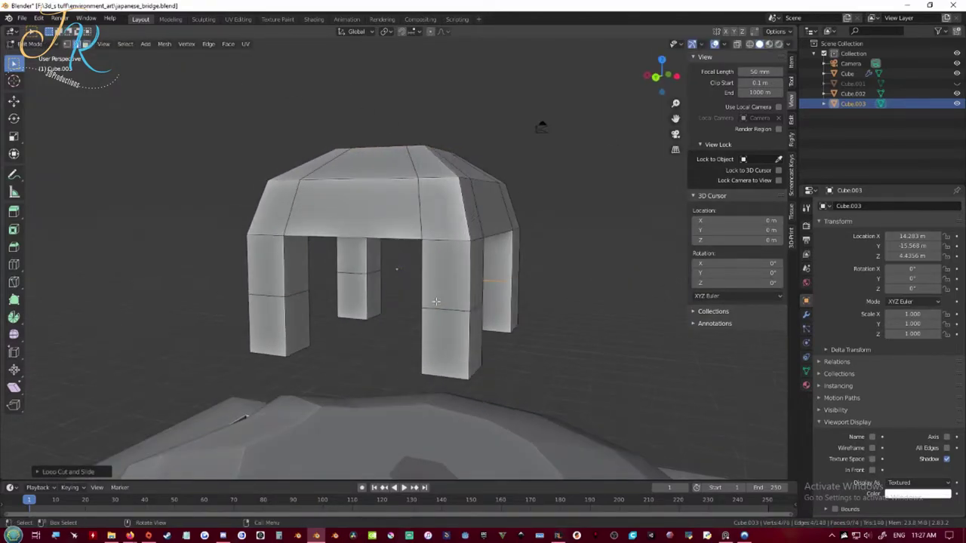
pyautogui.keyDown('alt'); pyautogui.keyDown('shift'); pyautogui.click(465, 303); pyautogui.keyUp('shift'); pyautogui.keyUp('alt')
pyautogui.press('s')
pyautogui.click(457, 331)
# Step: Bevel the inner sides of the bowed legs and save the file
pyautogui.press('Tab')
pyautogui.moveTo(458, 331); pyautogui.dragTo(237, 351, button='middle')
pyautogui.press('Tab')
pyautogui.press('s')
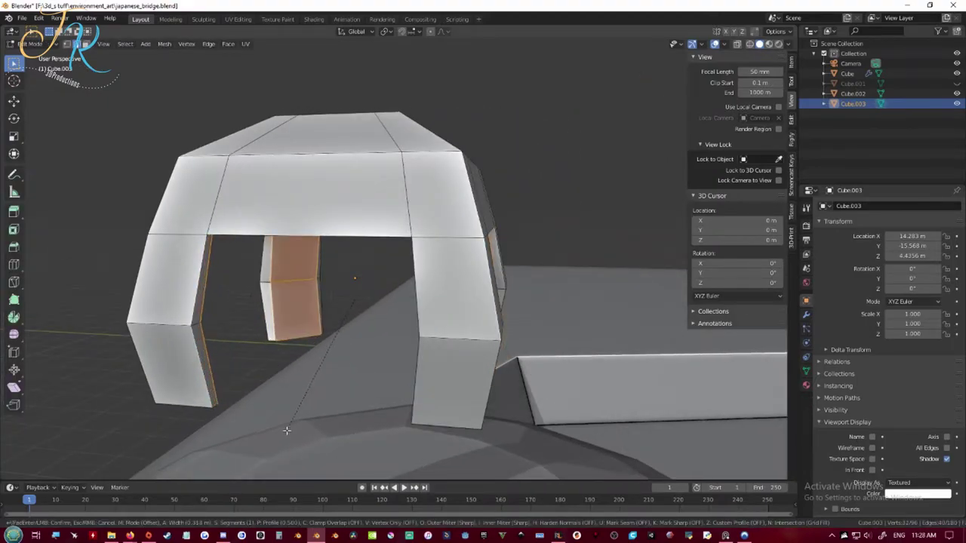
pyautogui.click(289, 429)
pyautogui.press('Tab')
pyautogui.press('KP_Divide')
pyautogui.click(426, 384)
pyautogui.moveTo(289, 429); pyautogui.dragTo(437, 243, button='middle')
pyautogui.hotkey('ctrl', 's')
# Step: Try to inset a face on the front of the four-legged base
pyautogui.press('Tab')
pyautogui.click(403, 261)
pyautogui.press('i')
pyautogui.click(403, 336)
pyautogui.moveTo(403, 337); pyautogui.dragTo(452, 188, button='middle')
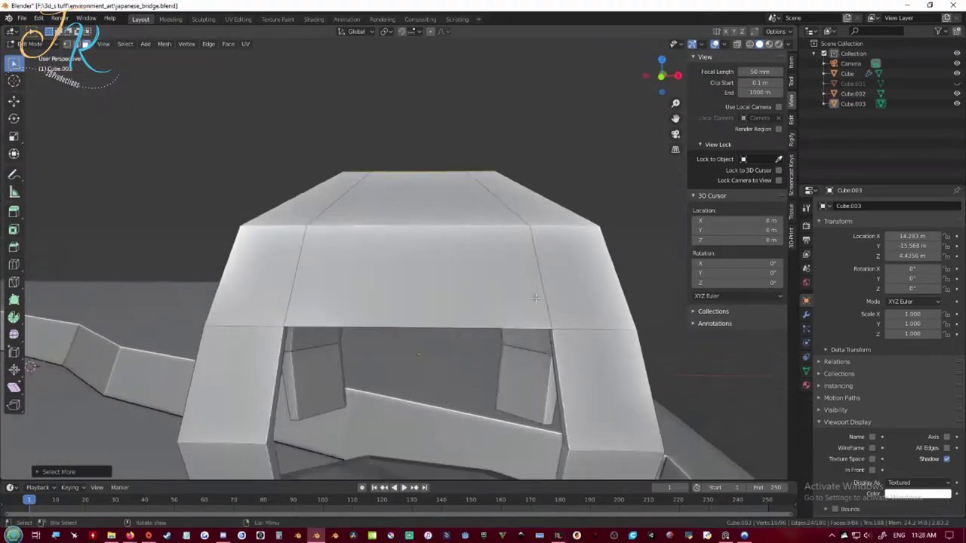
pyautogui.press('Tab')
# Step: Scale the four-legged base to 0.725 and lower it along Z to about 3.06 m onto the layered rock
pyautogui.moveTo(479, 125); pyautogui.dragTo(399, 283, button='middle')
pyautogui.hotkey('ctrl', 's')
pyautogui.click(399, 283)
pyautogui.press('g')
pyautogui.press('z')
pyautogui.click(423, 343)
pyautogui.press('s')
pyautogui.click(472, 392)
pyautogui.press('g')
pyautogui.press('z')
pyautogui.click(378, 343)
# Step: Check the legged base through the camera and save the file
pyautogui.click(409, 166)
pyautogui.press('KP_0')
pyautogui.hotkey('ctrl', 's')
pyautogui.click(597, 295)
pyautogui.press('KP_Decimal')
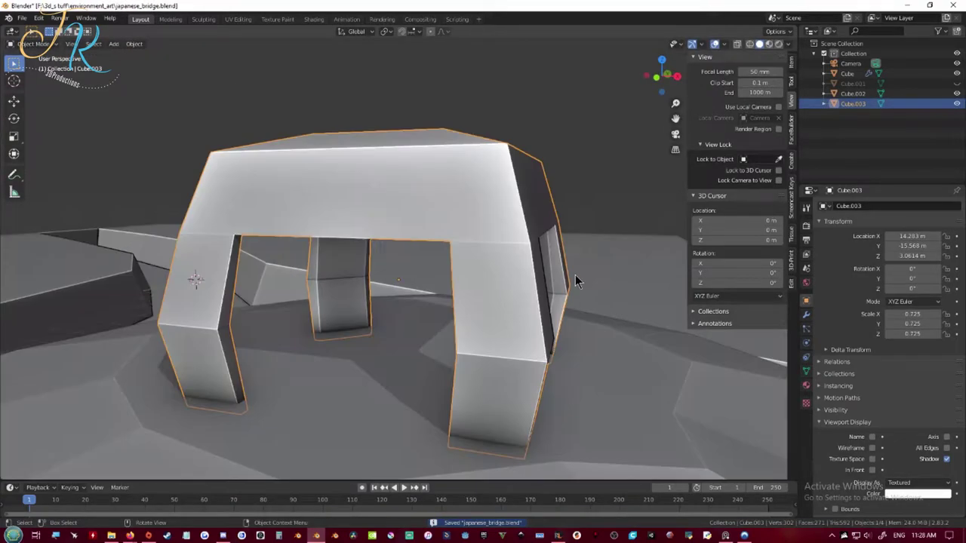
# Step: Add a cylinder mesh with 8 vertices
pyautogui.moveTo(483, 98); pyautogui.dragTo(427, 140, button='middle')
pyautogui.hotkey('shift', 'a')
pyautogui.moveTo(429, 141)
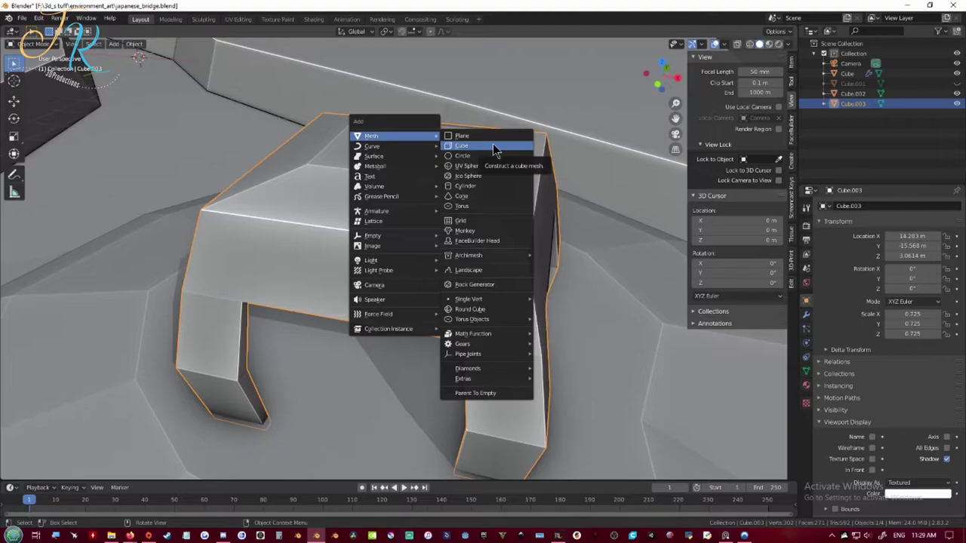
pyautogui.click(464, 185)
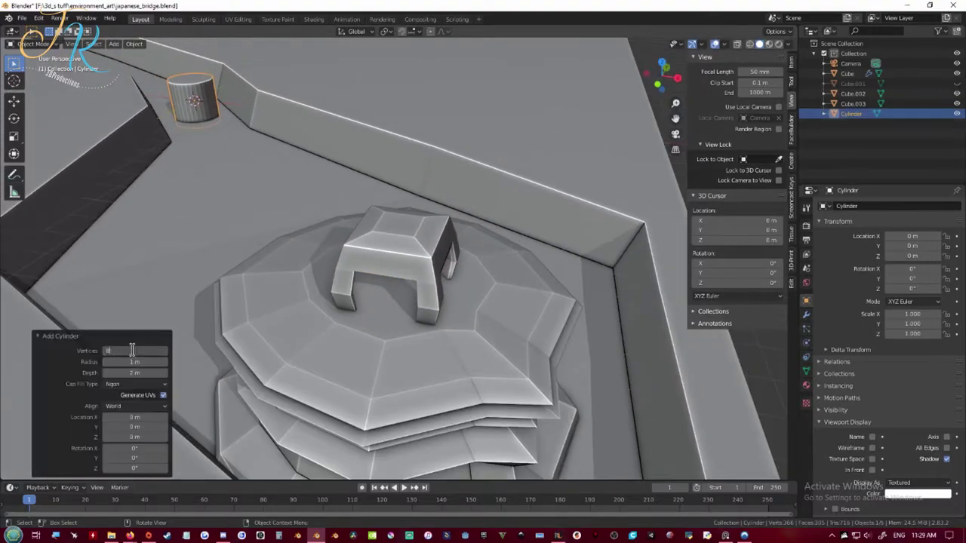
# Step: Move the cylinder above the legged base to about X 14.26 m, Y -15.36 m, Z 4.85 m
pyautogui.press('g')
pyautogui.hotkey('shift', 'z')
pyautogui.click(434, 424)
pyautogui.press('g')
pyautogui.press('z')
pyautogui.click(427, 273)
pyautogui.press('g')
pyautogui.hotkey('shift', 'z')
pyautogui.press('g')
pyautogui.press('z')
pyautogui.click(406, 384)
# Step: Flatten the cylinder to a Z scale of 0.173
pyautogui.press('s')
pyautogui.press('z')
pyautogui.click(405, 189)
pyautogui.scroll(3, 404, 192)
# Step: Inset each side face of the flattened cylinder individually and scale the inset panels to 0.784 along Z
pyautogui.press('Tab')
pyautogui.click(302, 202)
pyautogui.moveTo(396, 211); pyautogui.dragTo(501, 293, button='middle')
pyautogui.keyDown('ctrl'); pyautogui.click(420, 220); pyautogui.keyUp('ctrl')
pyautogui.keyDown('alt'); pyautogui.click(427, 185); pyautogui.keyUp('alt')
pyautogui.hotkey('alt', 'e')
pyautogui.press('i')
pyautogui.press('i')
pyautogui.click(561, 335)
pyautogui.press('s')
pyautogui.press('z')
pyautogui.click(457, 347)
# Step: Extrude the inset side panels inward along their normals to make shallow recesses
pyautogui.moveTo(416, 349); pyautogui.dragTo(474, 366, button='middle')
pyautogui.hotkey('alt', 'e')
pyautogui.click(473, 366)
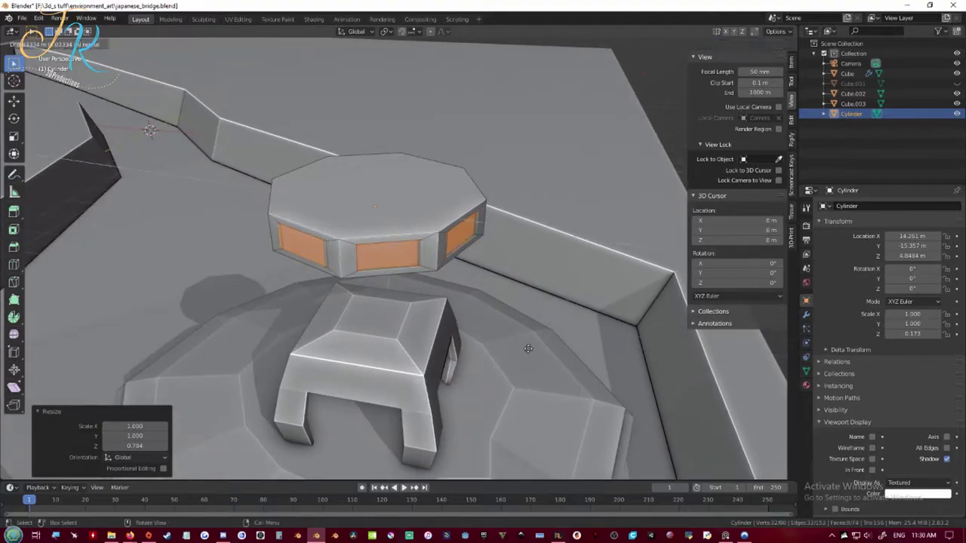
pyautogui.click(517, 341)
# Step: Extrude the octagonal disc's top and bottom faces apart along Z and scale them inward for sloped rims
pyautogui.click(407, 197)
pyautogui.moveTo(438, 291); pyautogui.dragTo(408, 267, button='middle')
pyautogui.keyDown('shift'); pyautogui.click(392, 212); pyautogui.keyUp('shift')
pyautogui.press('e')
pyautogui.press('s')
pyautogui.press('z')
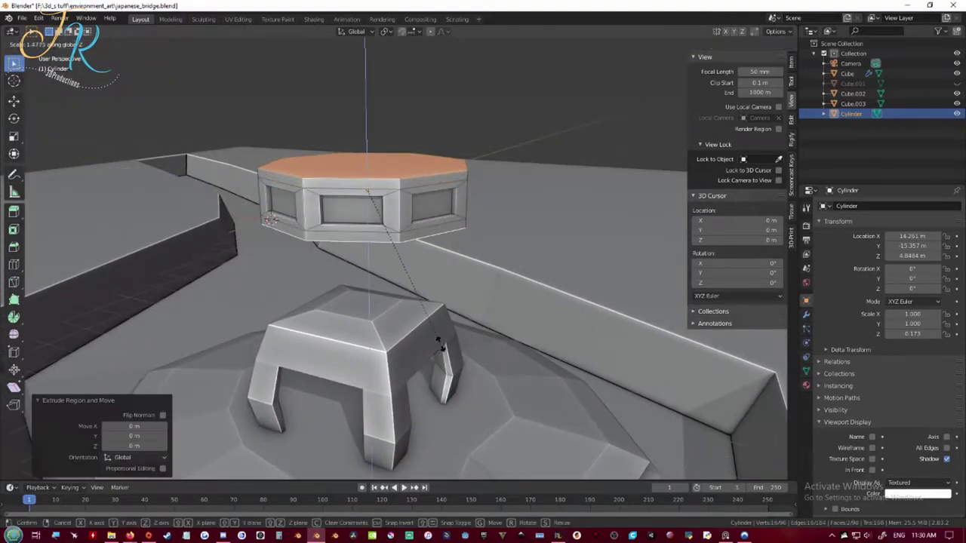
pyautogui.click(441, 389)
pyautogui.press('s')
pyautogui.click(432, 369)
# Step: Scale the octagonal disc to 0.965 in X and Y and 0.112 in Z, and lower it to about Z 3.94 m on the base
pyautogui.press('Tab')
pyautogui.moveTo(432, 367); pyautogui.dragTo(400, 328, button='middle')
pyautogui.press('g')
pyautogui.press('z')
pyautogui.press('s')
pyautogui.press('z')
pyautogui.press('g')
pyautogui.press('z')
pyautogui.moveTo(400, 370); pyautogui.dragTo(623, 396, button='middle')
pyautogui.press('Home')
pyautogui.press('g')
pyautogui.press('z')
pyautogui.click(427, 339)
# Step: Centre the octagonal disc over the legged base in see-through top view, at about X 14.29 m, Y -15.54 m
pyautogui.press('KP_Decimal')
pyautogui.hotkey('alt', 'a')
pyautogui.press('KP_7')
pyautogui.hotkey('alt', 'z')
pyautogui.click(441, 171)
pyautogui.click(442, 178)
pyautogui.press('g')
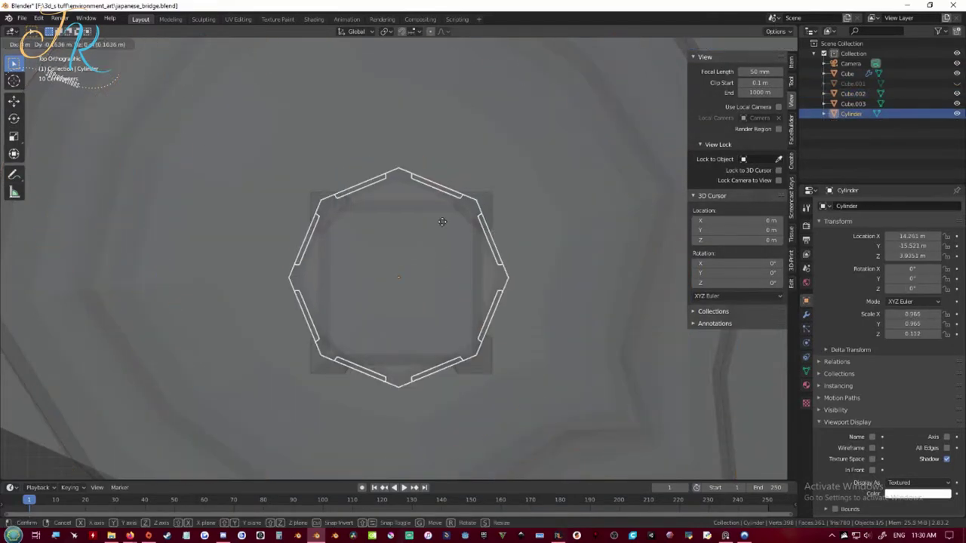
pyautogui.click(446, 224)
pyautogui.hotkey('alt', 'z')
pyautogui.moveTo(445, 225); pyautogui.dragTo(421, 295, button='middle')
# Step: Inset the disc's top face and extrude it about 0.62 m upward into an octagonal column
pyautogui.click(421, 292)
pyautogui.click(421, 290)
pyautogui.press('Tab')
pyautogui.click(429, 270)
pyautogui.scroll(4, 439, 273)
pyautogui.press('i')
pyautogui.click(517, 228)
pyautogui.press('e')
pyautogui.moveTo(432, 318); pyautogui.dragTo(436, 273, button='middle')
pyautogui.press('e')
pyautogui.click(435, 240)
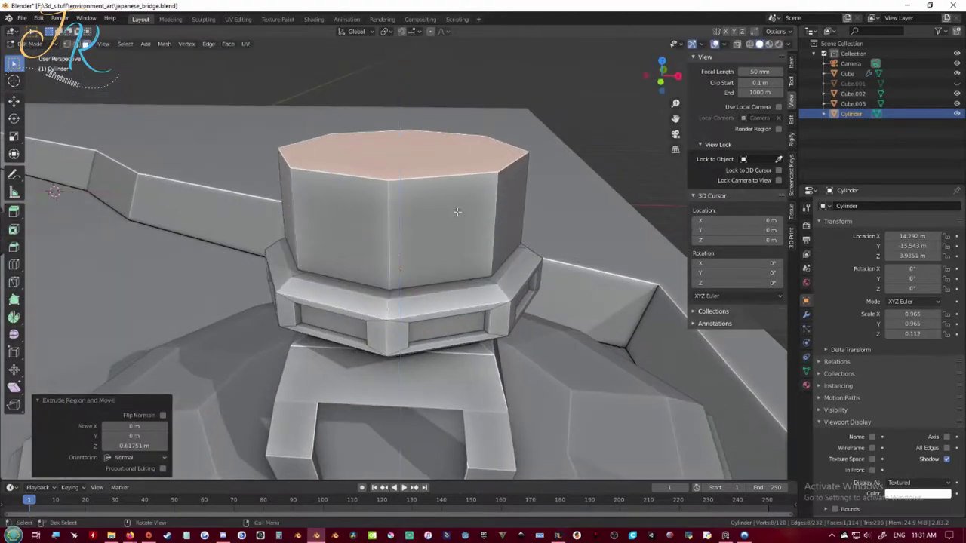
# Step: Flare the column's top outward and widen its top face into an overhanging roof edge
pyautogui.moveTo(434, 240); pyautogui.dragTo(431, 262, button='middle')
pyautogui.press('s')
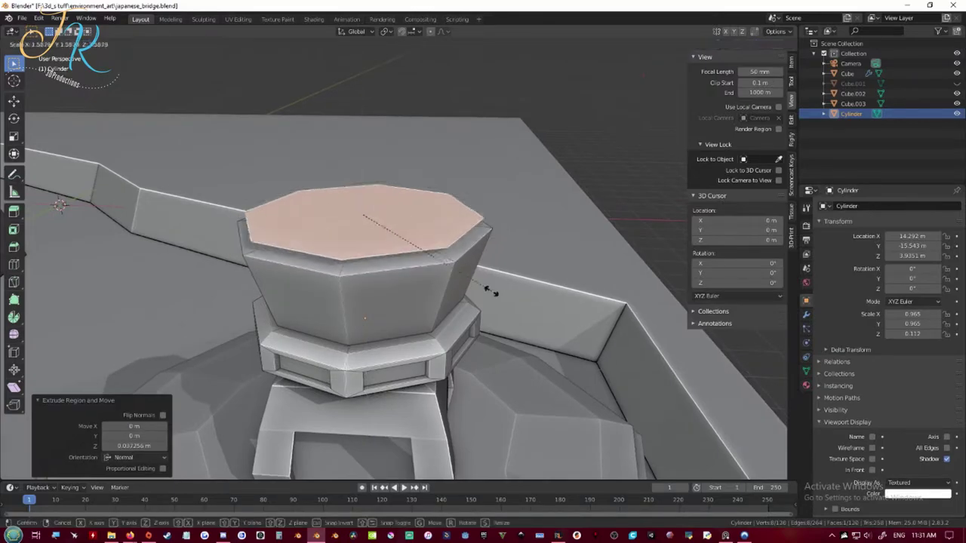
pyautogui.click(577, 339)
# Step: Extrude the roof's top face about 0.17 m upward and shrink it to about 0.39, forming a sloping octagonal roof
pyautogui.press('e')
pyautogui.click(549, 313)
pyautogui.press('s')
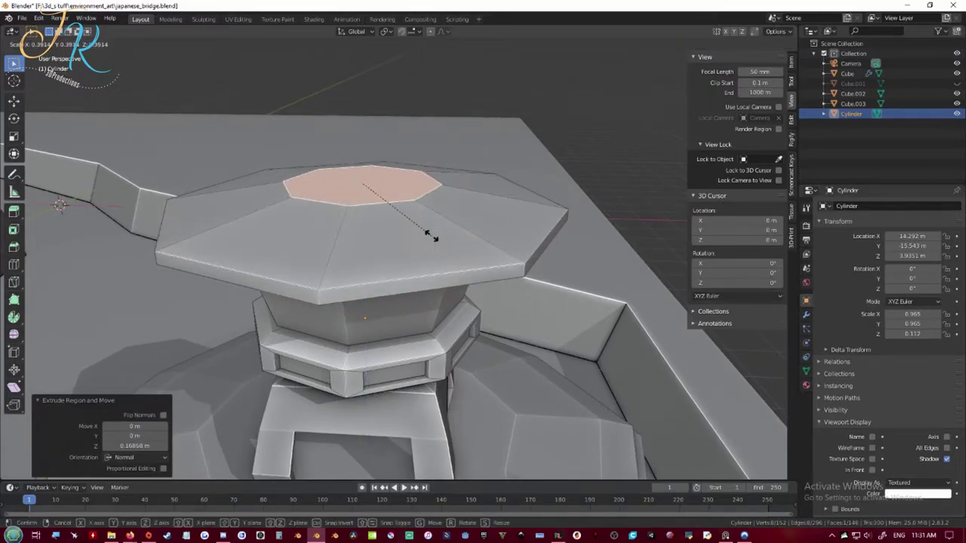
pyautogui.click(426, 238)
# Step: Inset the lantern column's side faces individually by about 0.13 m and scale the insets to about 0.77 vertically
pyautogui.moveTo(426, 238); pyautogui.dragTo(422, 190, button='middle')
pyautogui.keyDown('alt'); pyautogui.click(423, 249); pyautogui.keyUp('alt')
pyautogui.press('i')
pyautogui.press('i')
pyautogui.click(365, 332)
pyautogui.press('s')
pyautogui.press('z')
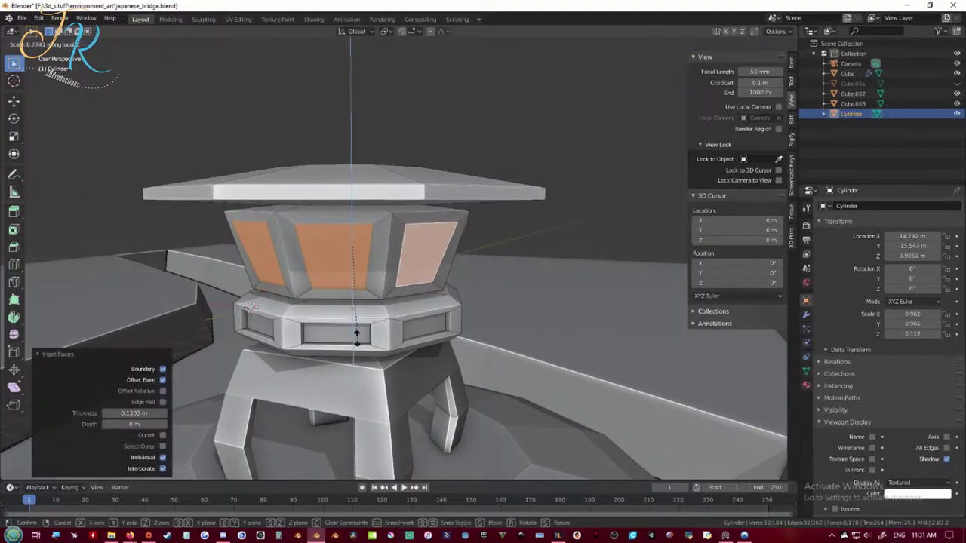
pyautogui.click(356, 337)
# Step: Extrude the inset window faces inward by scaling them to 0.702, and delete them to open the lantern windows
pyautogui.moveTo(356, 337); pyautogui.dragTo(329, 336, button='middle')
pyautogui.scroll(2, 362, 332)
pyautogui.press('e')
pyautogui.rightClick(445, 329)
pyautogui.press('s')
pyautogui.click(412, 317)
pyautogui.press('x')
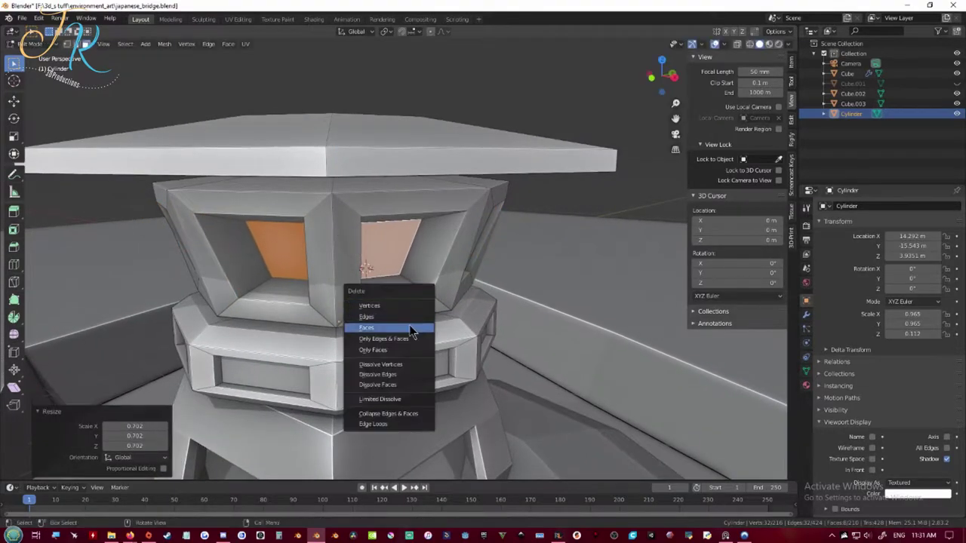
pyautogui.click(409, 329)
# Step: Raise the roof's top face about 0.13 m and add a loop cut around the roof slope
pyautogui.moveTo(410, 329); pyautogui.dragTo(414, 287, button='middle')
pyautogui.press('Tab')
pyautogui.press('Tab')
pyautogui.click(377, 171)
pyautogui.press('e')
pyautogui.click(379, 149)
pyautogui.hotkey('ctrl', 'r')
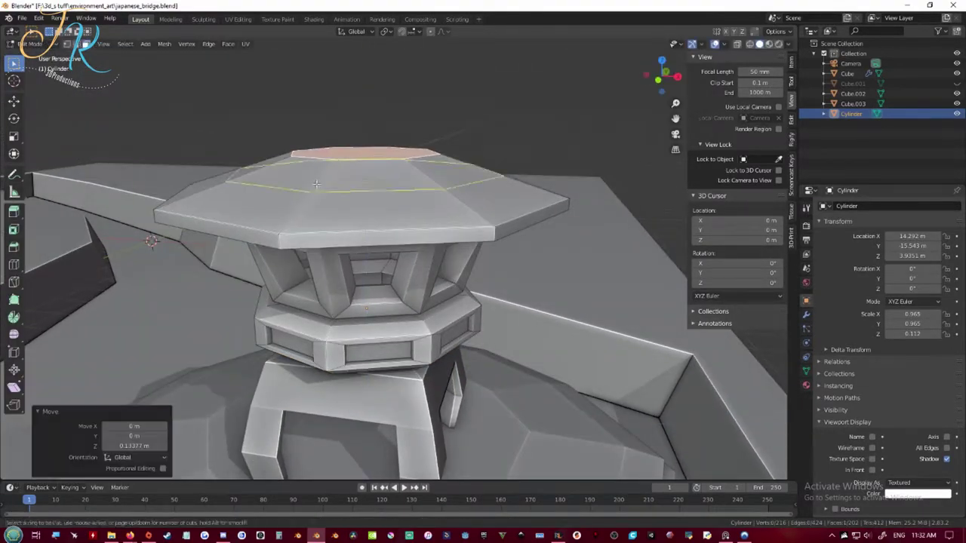
pyautogui.click(444, 192)
# Step: Add a loop cut around the roof's underside close to its outer edge
pyautogui.press('Tab')
pyautogui.moveTo(456, 204); pyautogui.dragTo(413, 155, button='middle')
pyautogui.press('Tab')
pyautogui.hotkey('ctrl', 'r')
pyautogui.click(449, 89)
pyautogui.click(460, 67)
pyautogui.press('3')
pyautogui.keyDown('alt'); pyautogui.click(461, 74); pyautogui.keyUp('alt')
pyautogui.press('e')
pyautogui.rightClick(445, 84)
pyautogui.hotkey('ctrl', 'z')
pyautogui.moveTo(407, 106); pyautogui.dragTo(433, 71, button='middle')
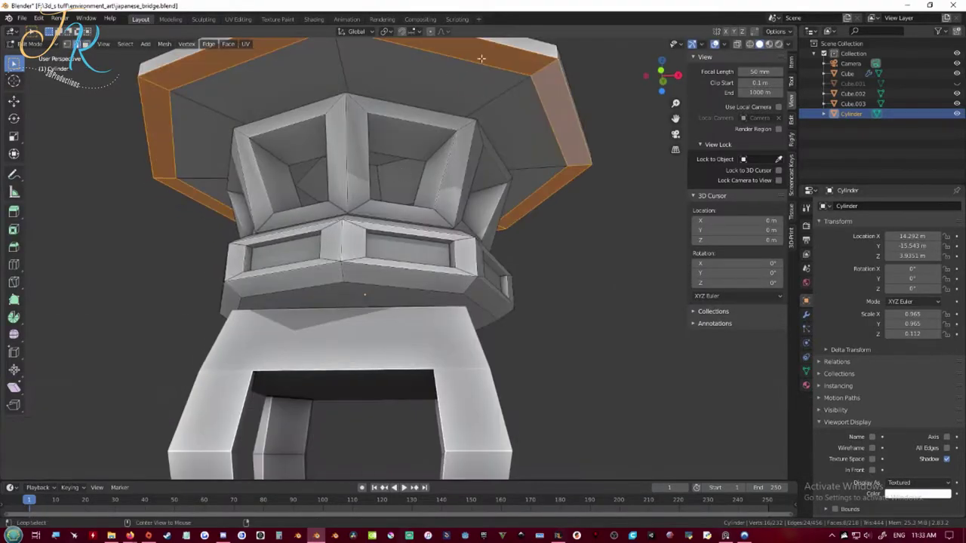
# Step: Move the edge loop on the roof's underside vertically to shape the eaves, and save the file
pyautogui.press('2')
pyautogui.keyDown('alt'); pyautogui.click(541, 58); pyautogui.keyUp('alt')
pyautogui.press('g')
pyautogui.press('z')
pyautogui.moveTo(528, 68); pyautogui.dragTo(547, 260, button='middle')
pyautogui.click(420, 186)
pyautogui.press('Tab')
pyautogui.hotkey('ctrl', 's')
# Step: Add a cube and place it above the lantern, at about X 14.69 m, Y -14.74 m, Z 5.45 m
pyautogui.hotkey('shift', 'a')
pyautogui.click(399, 207)
pyautogui.press('g')
pyautogui.hotkey('shift', 'z')
pyautogui.click(462, 294)
pyautogui.press('g')
pyautogui.press('z')
pyautogui.click(472, 59)
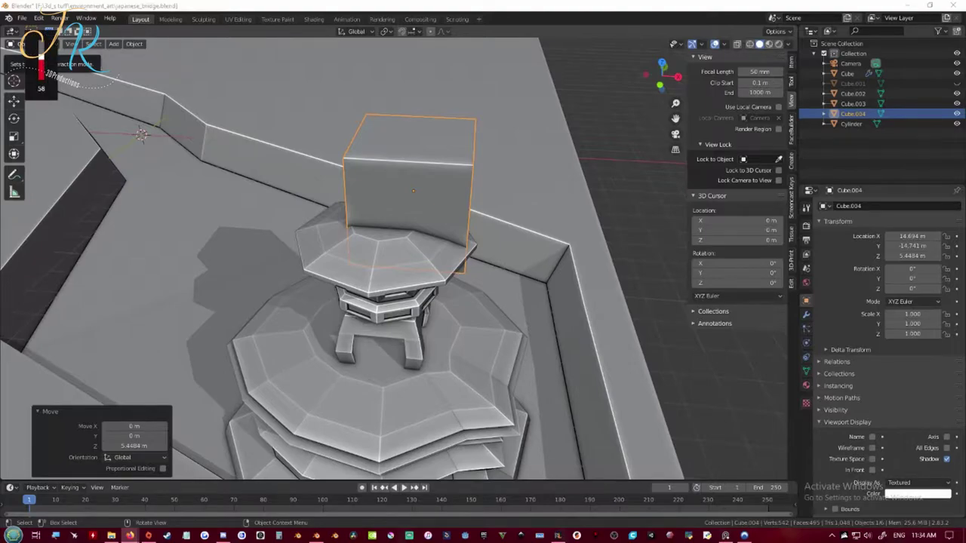
# Step: Round the cube with a Catmull-Clark Subdivision modifier at viewport level 1 and align it above the lantern roof's centre
pyautogui.press('g')
pyautogui.press('y')
pyautogui.moveTo(464, 196); pyautogui.dragTo(507, 174, button='middle')
pyautogui.click(430, 227)
pyautogui.press('g')
pyautogui.press('z')
pyautogui.click(421, 231)
pyautogui.moveTo(422, 231); pyautogui.dragTo(451, 245, button='middle')
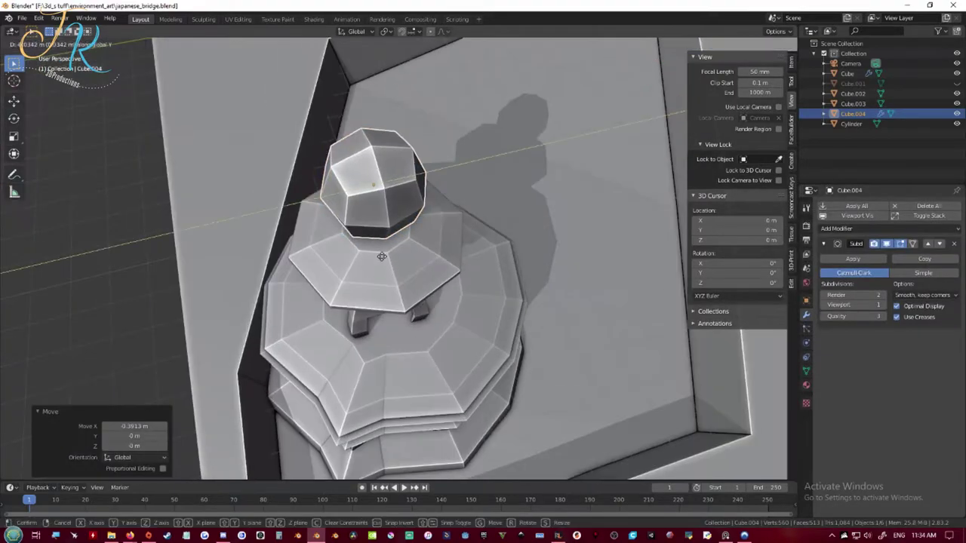
pyautogui.click(381, 256)
pyautogui.press('g')
pyautogui.press('z')
pyautogui.click(399, 251)
# Step: Inset the rounded cube's top face, raise it and scale it to 0.381 to form a pointed tip
pyautogui.press('Tab')
pyautogui.click(361, 220)
pyautogui.press('i')
pyautogui.click(461, 225)
pyautogui.press('g')
pyautogui.press('z')
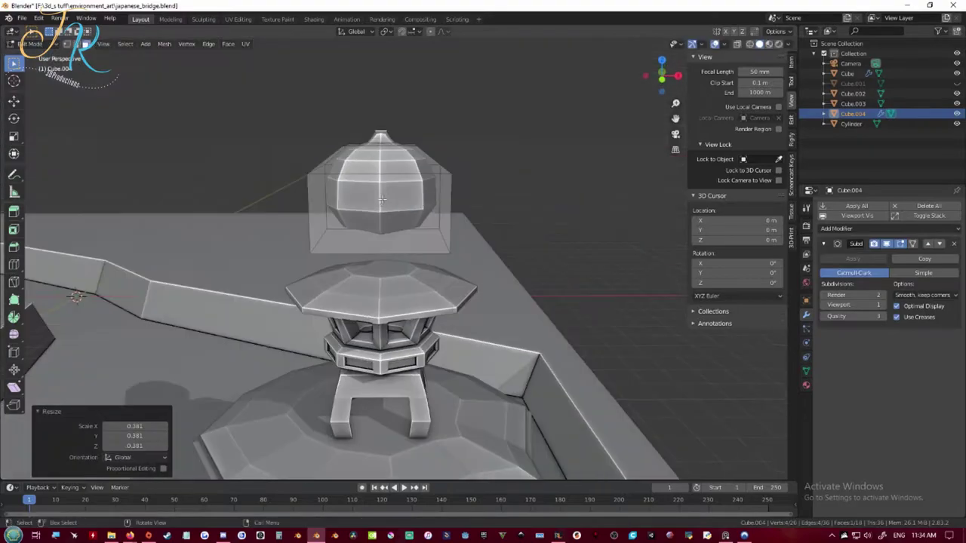
# Step: Lower the roof ornament about 0.8 m onto the lantern roof and flatten it to about 0.61 in Z
pyautogui.press('g')
pyautogui.press('z')
pyautogui.click(398, 241)
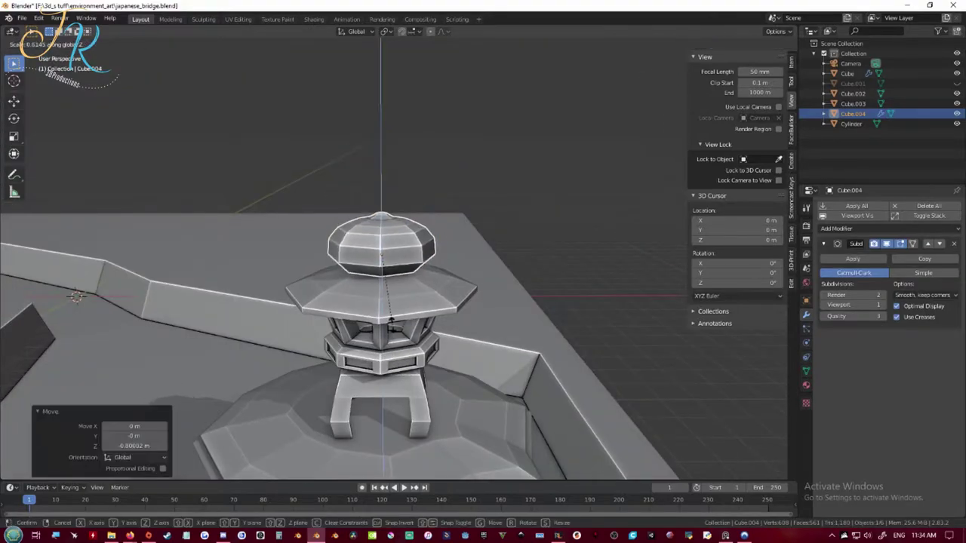
# Step: Add a loop cut around the roof ornament and scale the whole ornament down to fit the roof's centre
pyautogui.press('Tab')
pyautogui.hotkey('ctrl', 'r')
pyautogui.click(433, 276)
pyautogui.press('Tab')
pyautogui.press('s')
pyautogui.click(468, 294)
pyautogui.click(383, 256)
pyautogui.press('s')
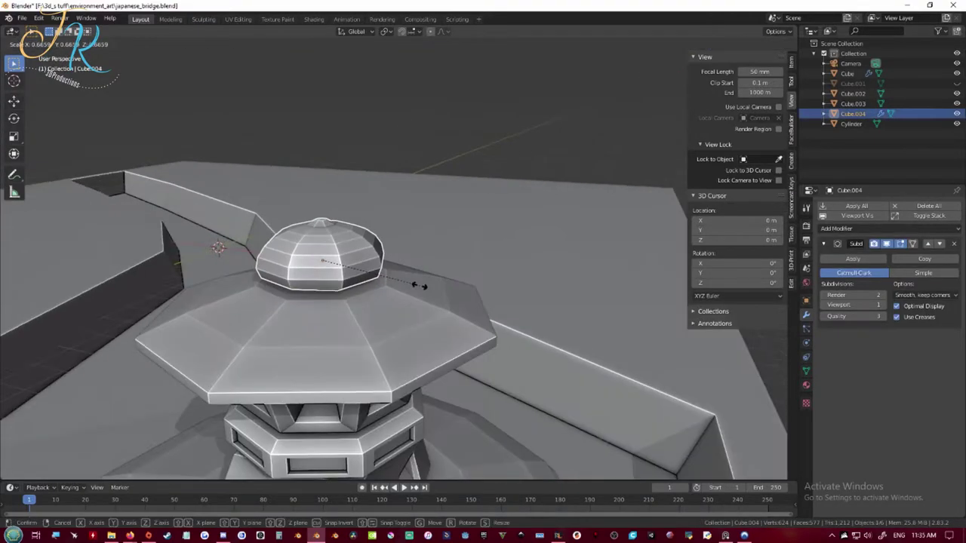
pyautogui.click(419, 285)
# Step: Deselect the roof ornament and save the file
pyautogui.click(452, 160)
pyautogui.moveTo(451, 160); pyautogui.dragTo(434, 169, button='middle')
pyautogui.hotkey('ctrl', 's')
pyautogui.scroll(-7, 392, 264)
pyautogui.moveTo(338, 346); pyautogui.dragTo(424, 299, button='middle')
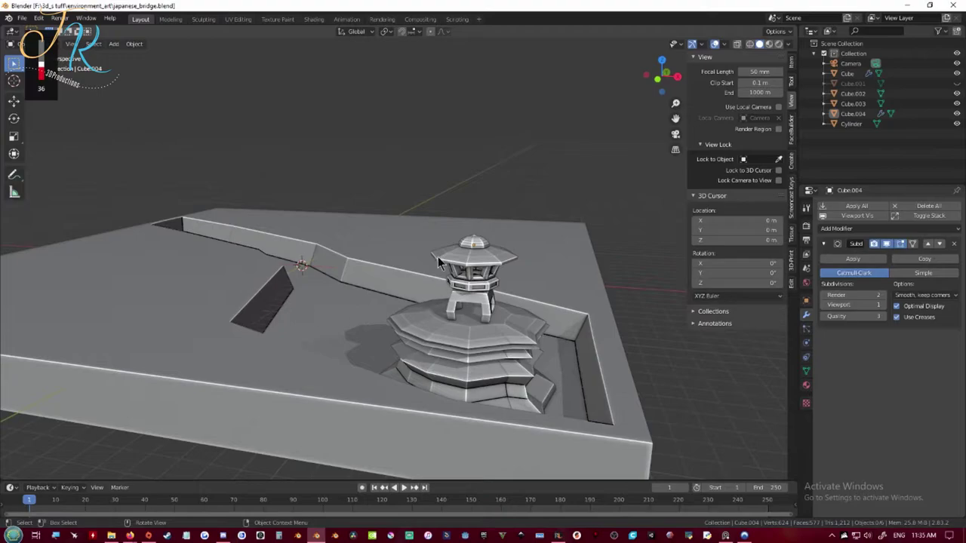
# Step: Add a plane at the scene's centre, scale it up to nearly the ground slab's extent, and save the file
pyautogui.moveTo(438, 256); pyautogui.dragTo(373, 334, button='middle')
pyautogui.hotkey('shift', 'a')
pyautogui.click(365, 245)
pyautogui.moveTo(365, 245); pyautogui.dragTo(403, 252, button='middle')
pyautogui.press('s')
pyautogui.click(208, 179)
pyautogui.moveTo(208, 179); pyautogui.dragTo(192, 199, button='middle')
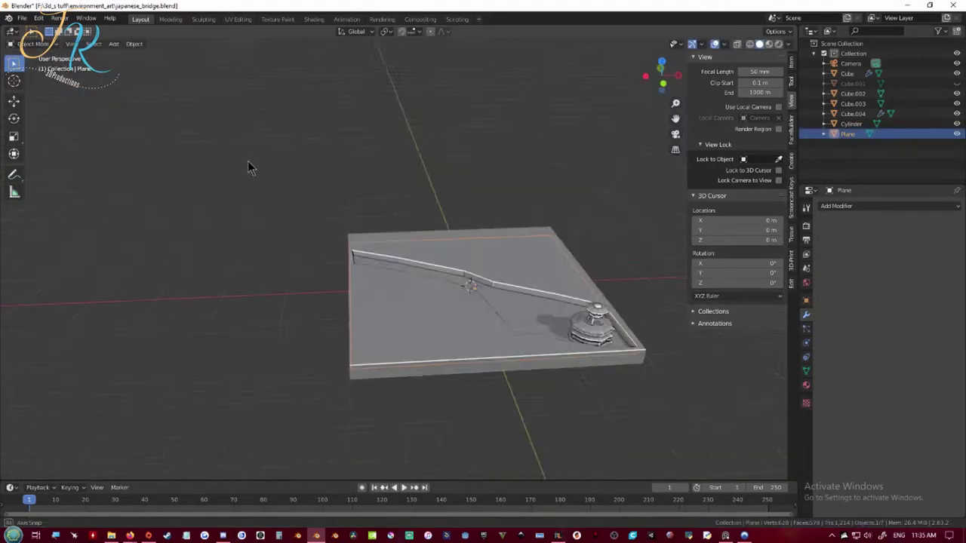
pyautogui.hotkey('ctrl', 's')
# Step: Add a cube, flatten and stretch it into a long slab, and place it above the river's narrow end
pyautogui.moveTo(453, 292); pyautogui.dragTo(345, 214, button='middle')
pyautogui.hotkey('shift', 'a')
pyautogui.moveTo(345, 213)
pyautogui.click(445, 215)
pyautogui.press('s')
pyautogui.press('z')
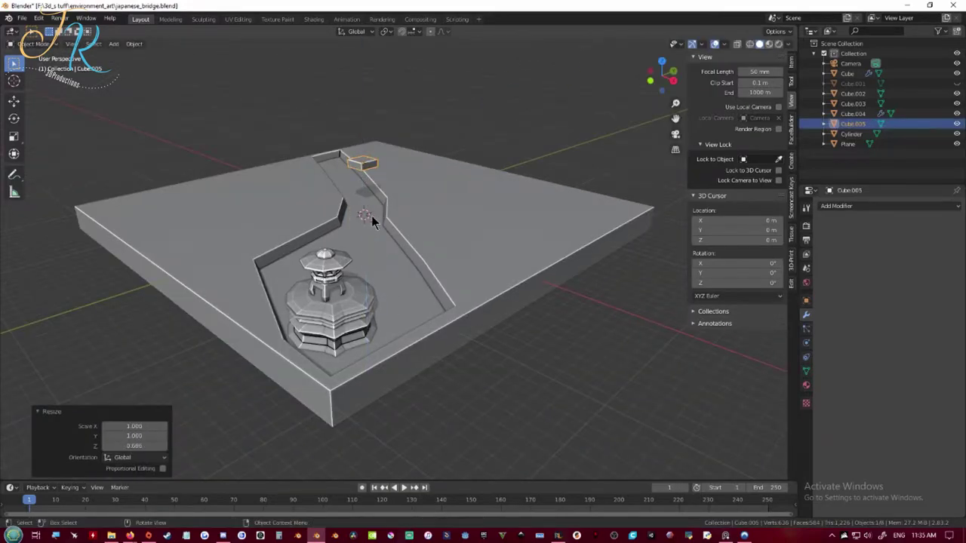
pyautogui.press('KP_7')
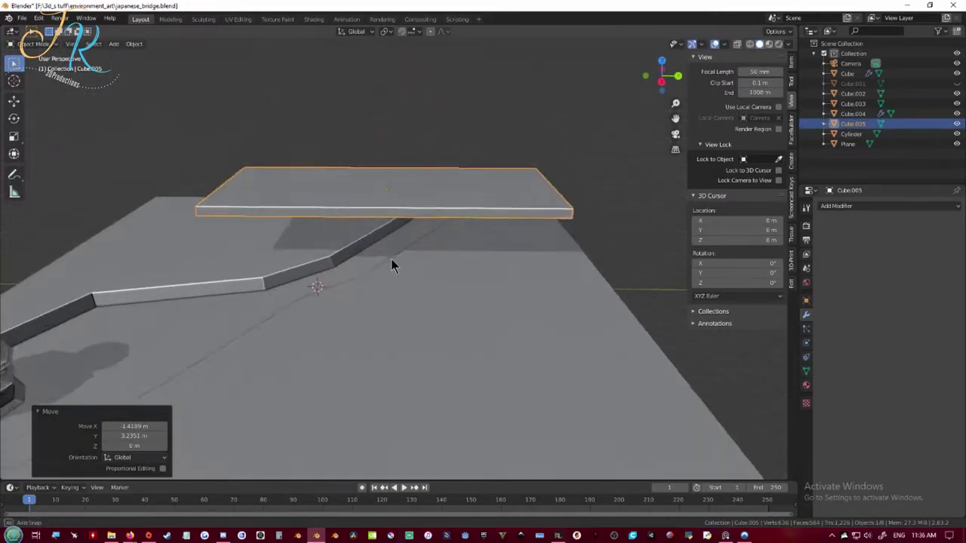
pyautogui.press('KP_0')
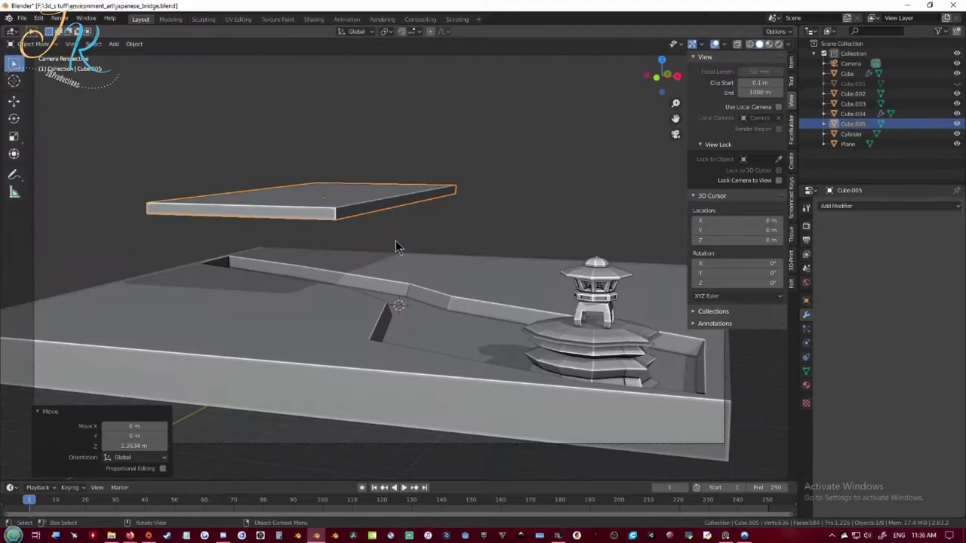
pyautogui.click(479, 237)
# Step: Add crosswise loop cuts to the flat slab and raise the middle ones to form an arch
pyautogui.press('Tab')
pyautogui.hotkey('ctrl', 'r')
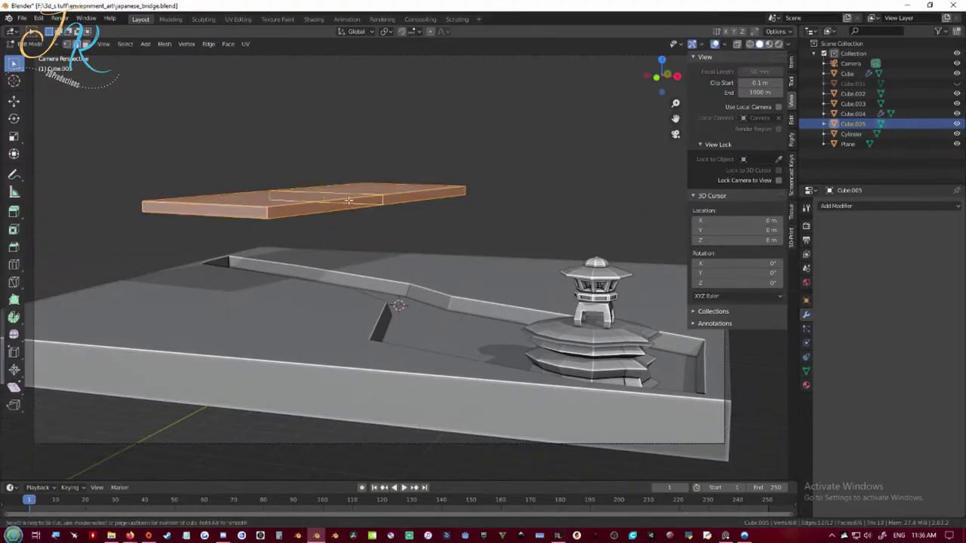
pyautogui.click(349, 200)
pyautogui.moveTo(382, 224); pyautogui.dragTo(312, 292, button='middle')
pyautogui.scroll(4, 313, 292)
pyautogui.press('ctrl+KP_Subtract')
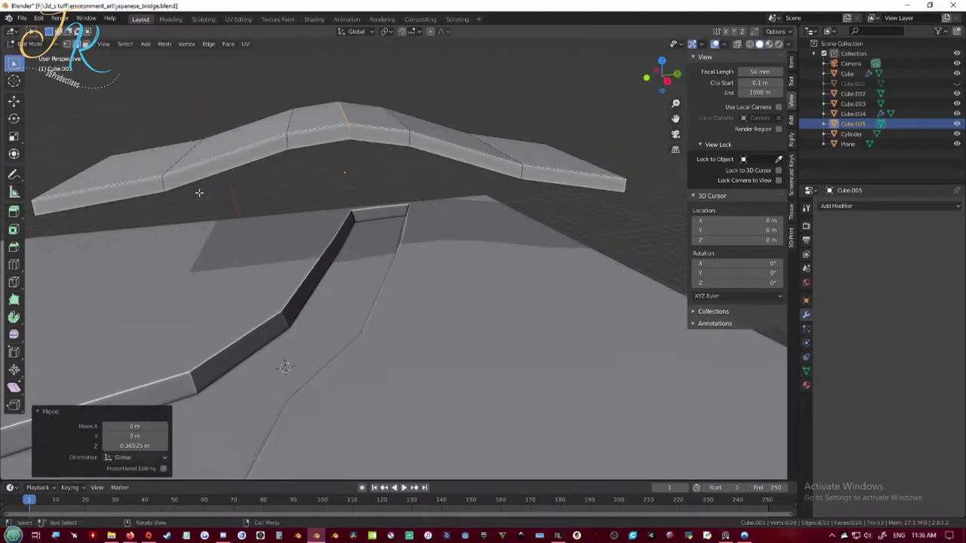
pyautogui.press('g')
pyautogui.press('z')
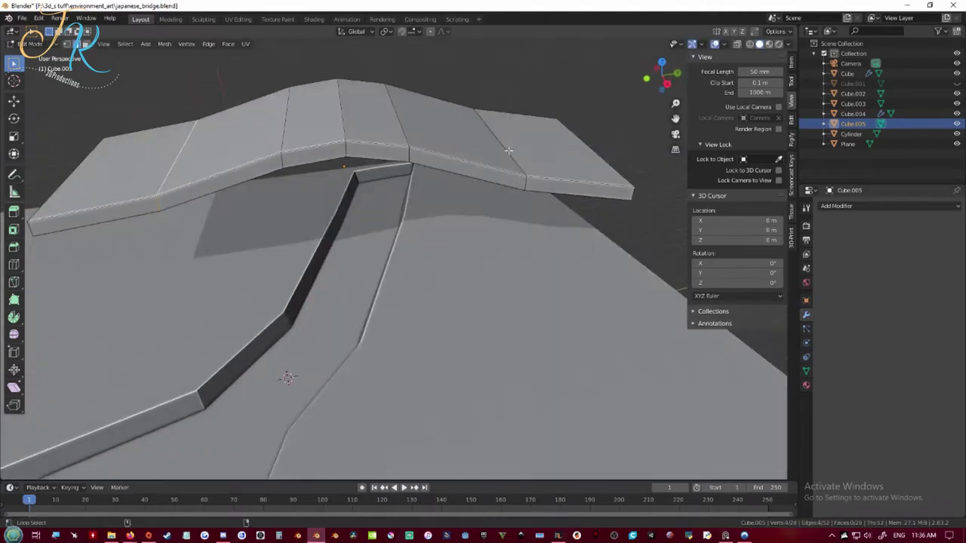
pyautogui.click(481, 197)
# Step: Lower the arch's end faces toward the ground and raise additional loop cuts near the ends to smooth the curve
pyautogui.moveTo(481, 196); pyautogui.dragTo(332, 249, button='middle')
pyautogui.press('g')
pyautogui.press('z')
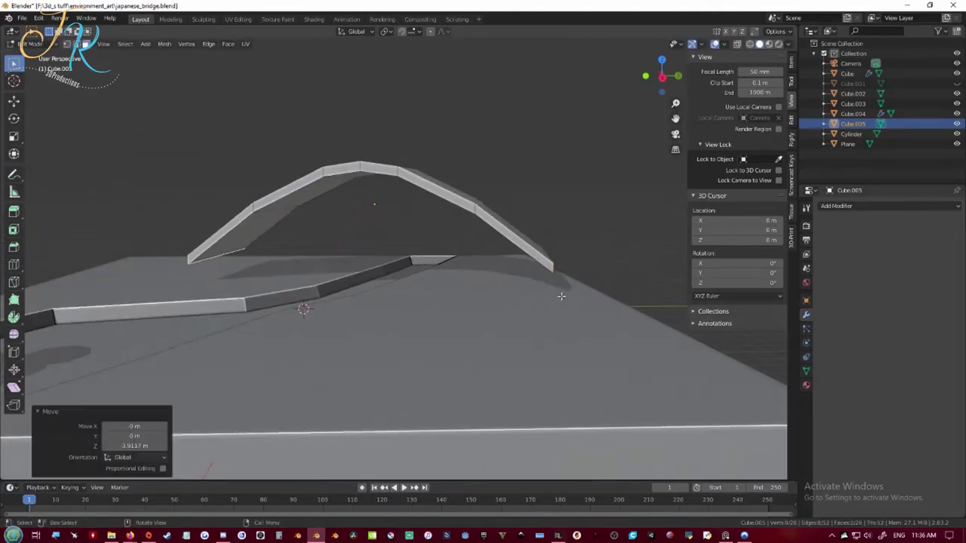
pyautogui.hotkey('ctrl', 'r')
pyautogui.click(195, 225)
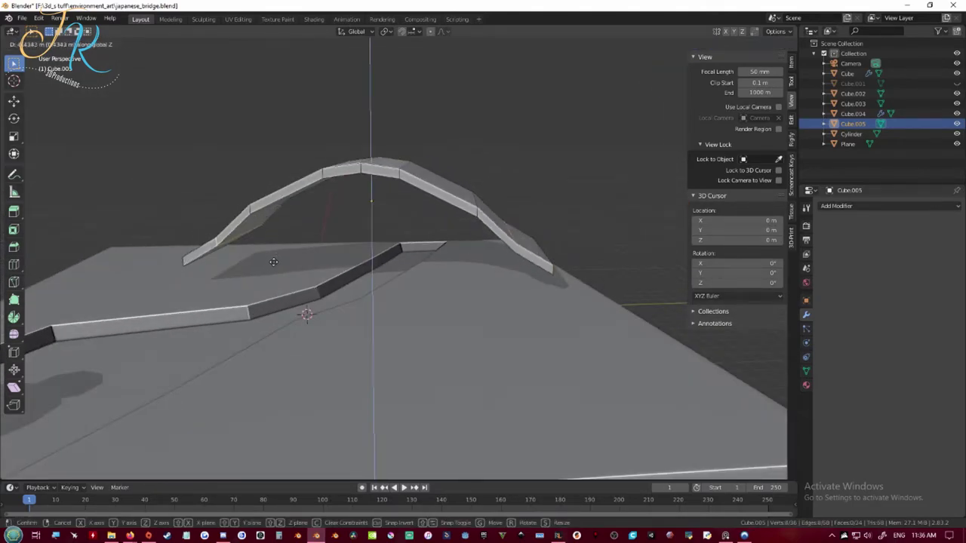
pyautogui.click(273, 262)
pyautogui.moveTo(332, 262); pyautogui.dragTo(273, 264, button='middle')
# Step: Lower an end face of the arch further toward the ground surface
pyautogui.click(547, 276)
pyautogui.moveTo(547, 301); pyautogui.dragTo(603, 268, button='middle')
pyautogui.press('g')
pyautogui.press('z')
pyautogui.click(466, 330)
pyautogui.moveTo(562, 315); pyautogui.dragTo(622, 279, button='middle')
# Step: Try to rotate the arch's end face about its local X axis, and undo the arch shaping back to the flat slab
pyautogui.press('r')
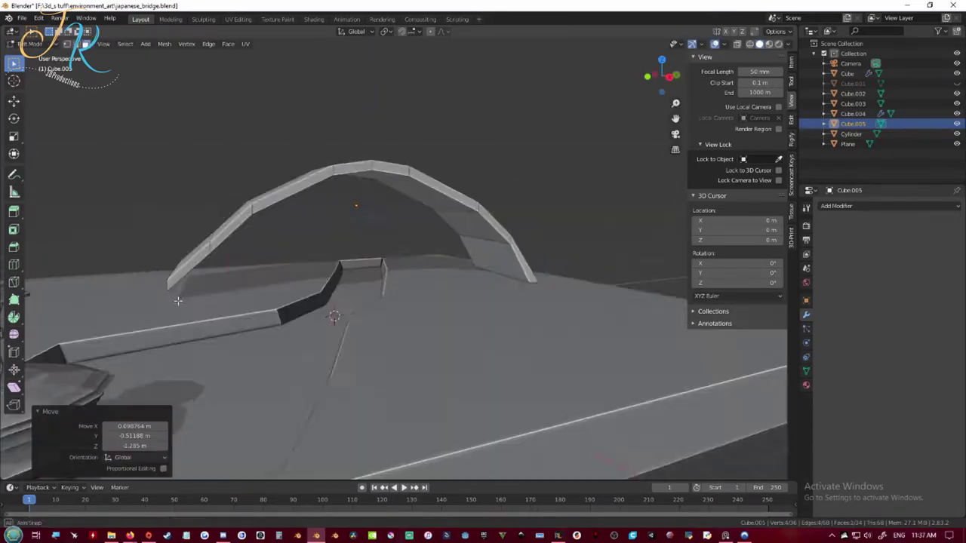
pyautogui.press('r')
pyautogui.press('x')
pyautogui.press('x')
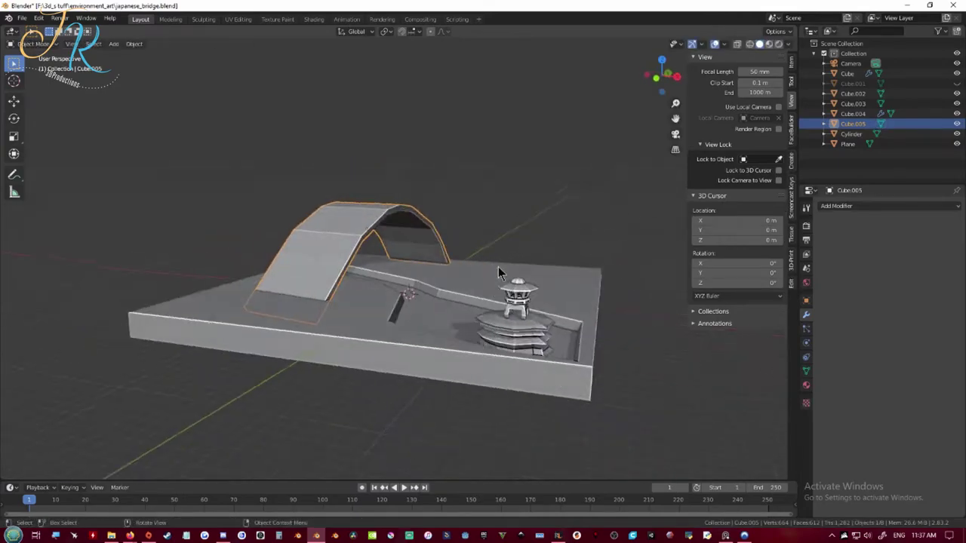
pyautogui.press('Delete')
pyautogui.hotkey('ctrl', 'z')
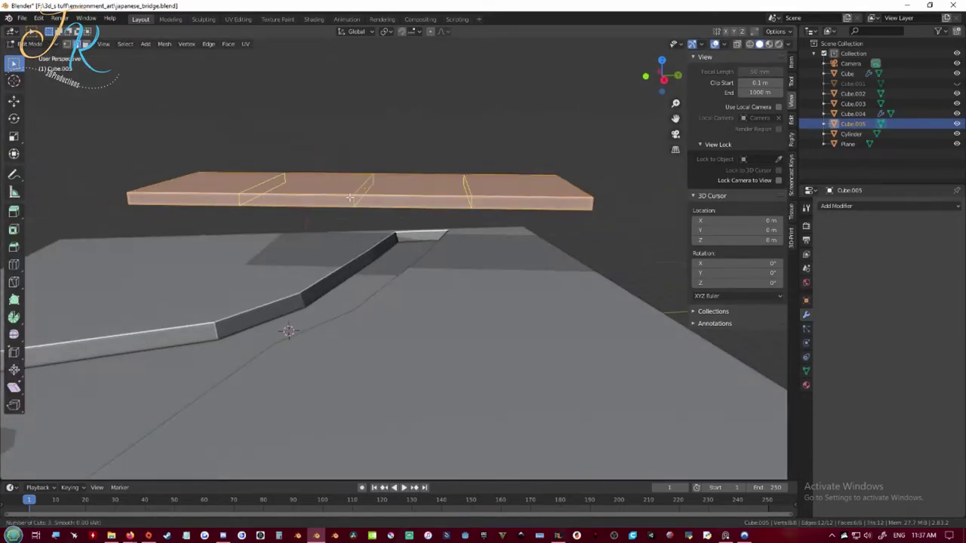
# Step: Cut the flat slab crosswise with three loops and raise the middle section to form the bridge arch
pyautogui.press('g')
pyautogui.press('z')
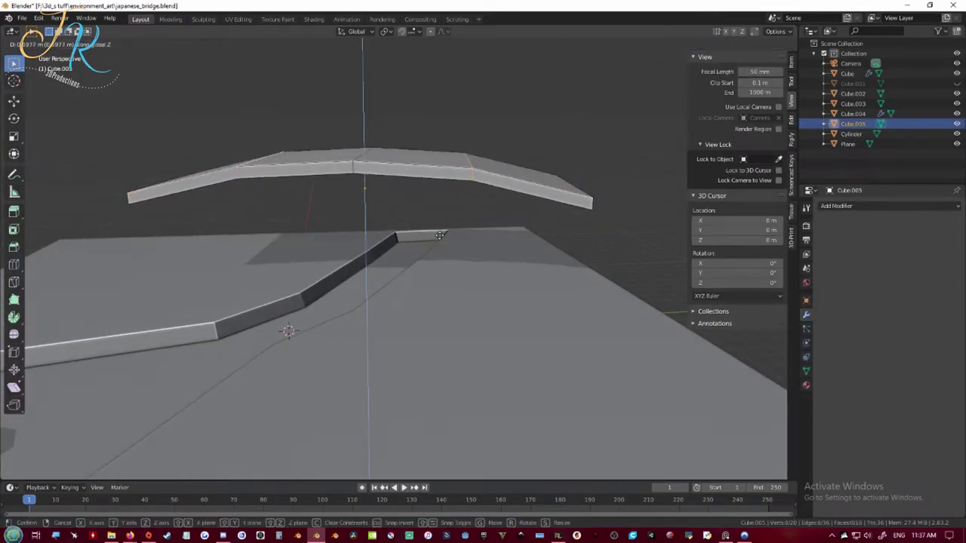
pyautogui.click(381, 185)
pyautogui.rightClick(369, 177)
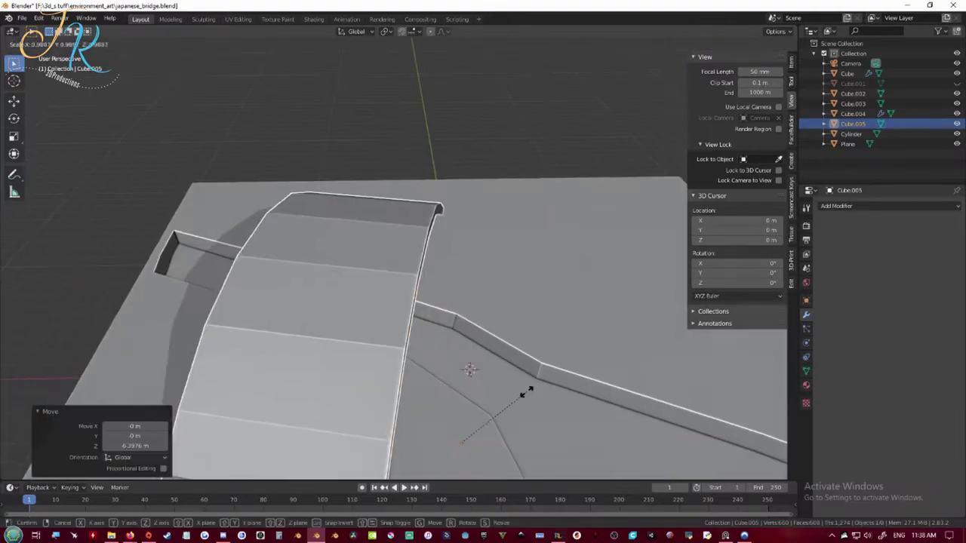
# Step: Set the arched bridge's origin to its geometry and scale the bridge down over the river
pyautogui.rightClick(321, 327)
pyautogui.click(399, 327)
pyautogui.press('s')
pyautogui.press('x')
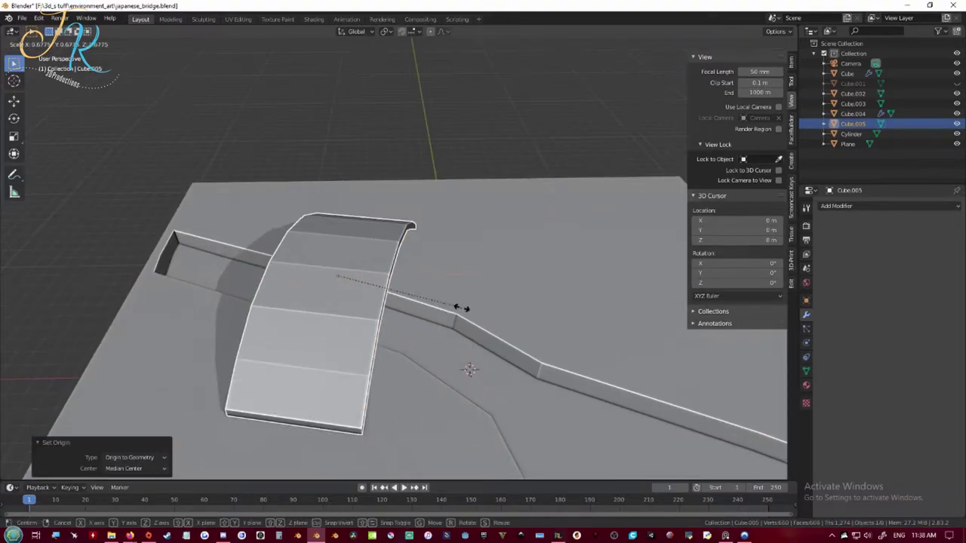
pyautogui.rightClick(462, 308)
# Step: Apply the bridge's transform and set its origin to its geometry again
pyautogui.hotkey('ctrl', 'a')
pyautogui.click(463, 308)
pyautogui.rightClick(361, 287)
pyautogui.click(438, 297)
# Step: Scale the arched bridge down uniformly over the river and check it through the camera
pyautogui.press('KP_0')
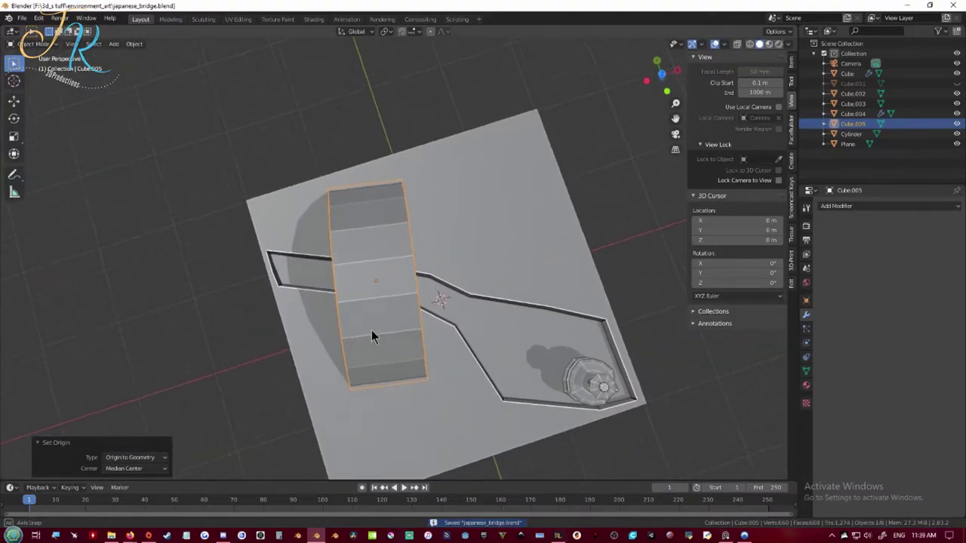
pyautogui.moveTo(372, 339); pyautogui.dragTo(448, 294, button='middle')
pyautogui.press('s')
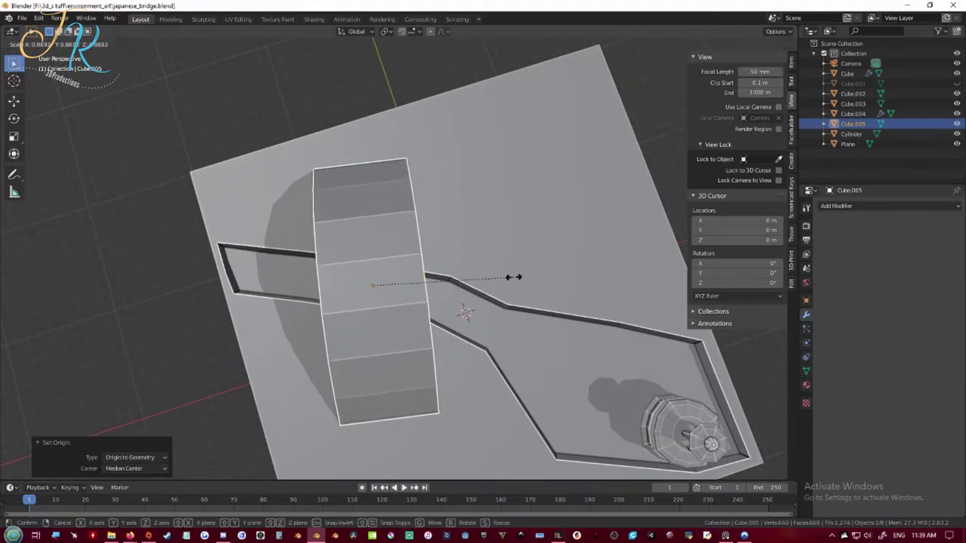
pyautogui.click(457, 278)
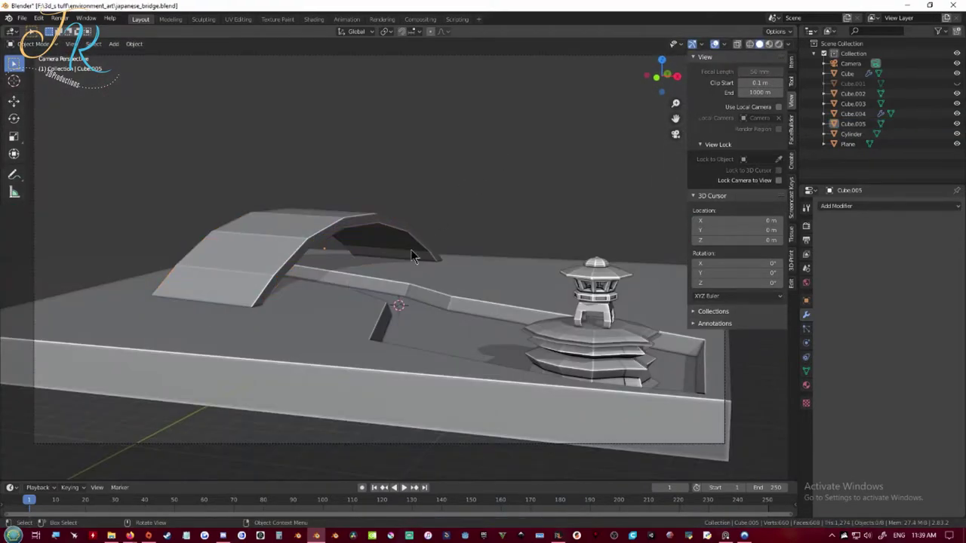
pyautogui.press('KP_0')
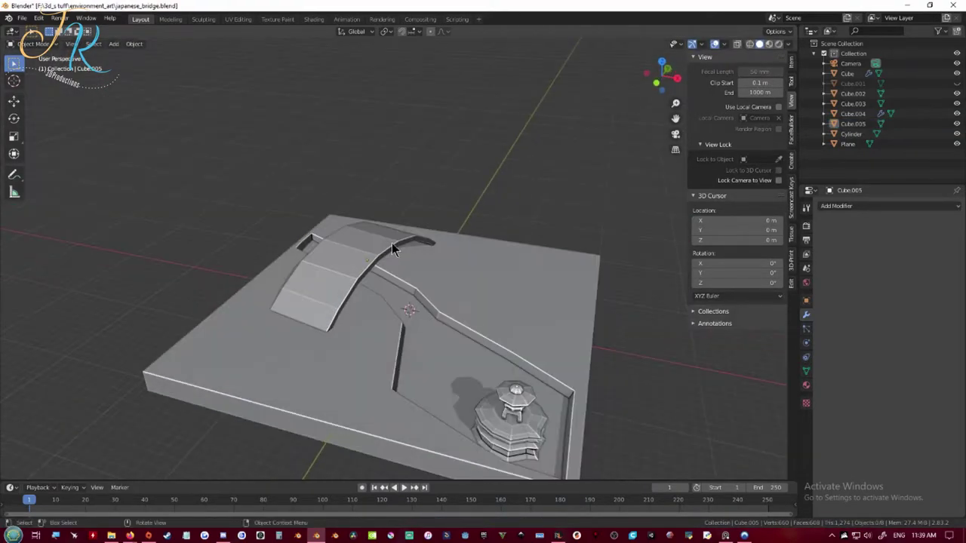
# Step: Add a cube in front of the arched bridge and extrude its top face upward into a tall railing post
pyautogui.scroll(4, 392, 242)
pyautogui.hotkey('ctrl', 's')
pyautogui.moveTo(381, 289); pyautogui.dragTo(266, 205, button='middle')
pyautogui.hotkey('shift', 'a')
pyautogui.moveTo(266, 205)
pyautogui.click(359, 214)
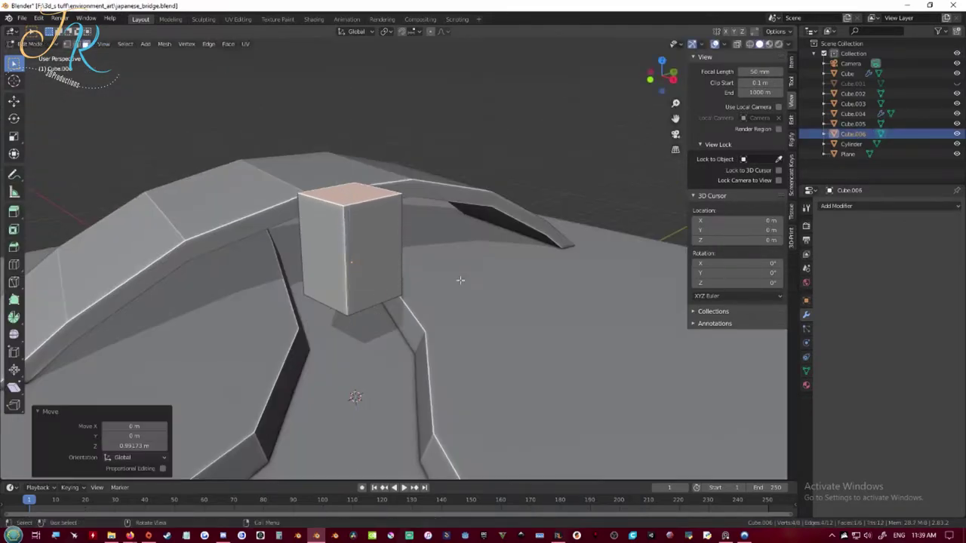
pyautogui.press('e')
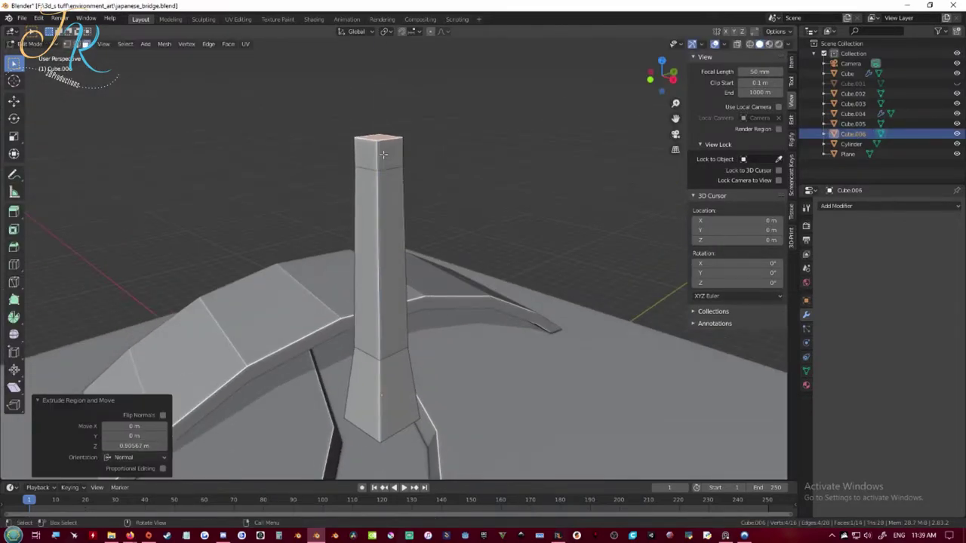
pyautogui.click(467, 160)
# Step: Add a centered loop cut around the railing post and scale the new edge loop
pyautogui.moveTo(419, 280); pyautogui.dragTo(499, 349, button='middle')
pyautogui.press('Tab')
pyautogui.press('Tab')
pyautogui.hotkey('ctrl', 'r')
pyautogui.click(452, 351)
pyautogui.rightClick(513, 393)
pyautogui.press('s')
pyautogui.click(557, 362)
# Step: Scale the whole post down and move it beside the bridge's near corner, aligned from the top view
pyautogui.press('Tab')
pyautogui.press('s')
pyautogui.click(481, 328)
pyautogui.press('KP_7')
pyautogui.press('g')
pyautogui.click(337, 397)
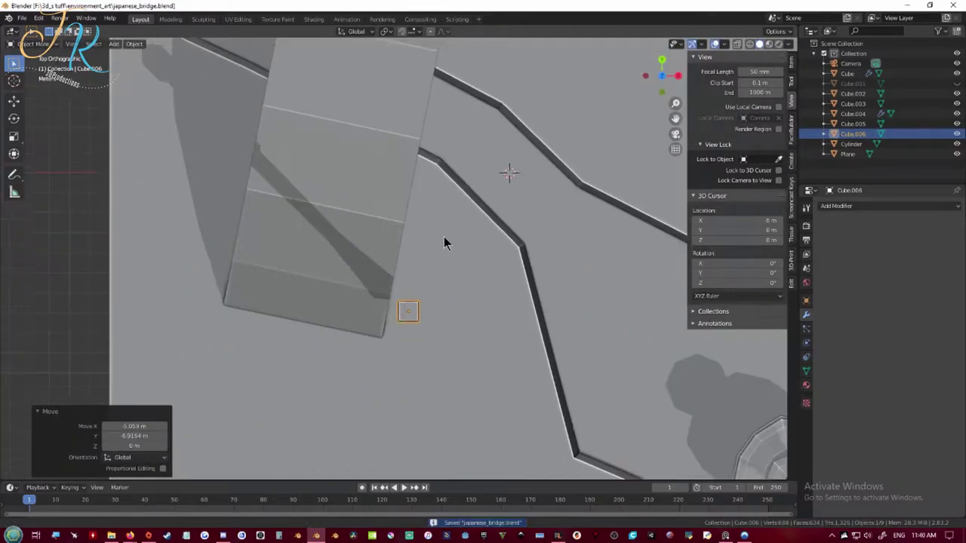
# Step: Rotate the post to match the bridge's angle and scale it to 0.777 in X and Y
pyautogui.press('r')
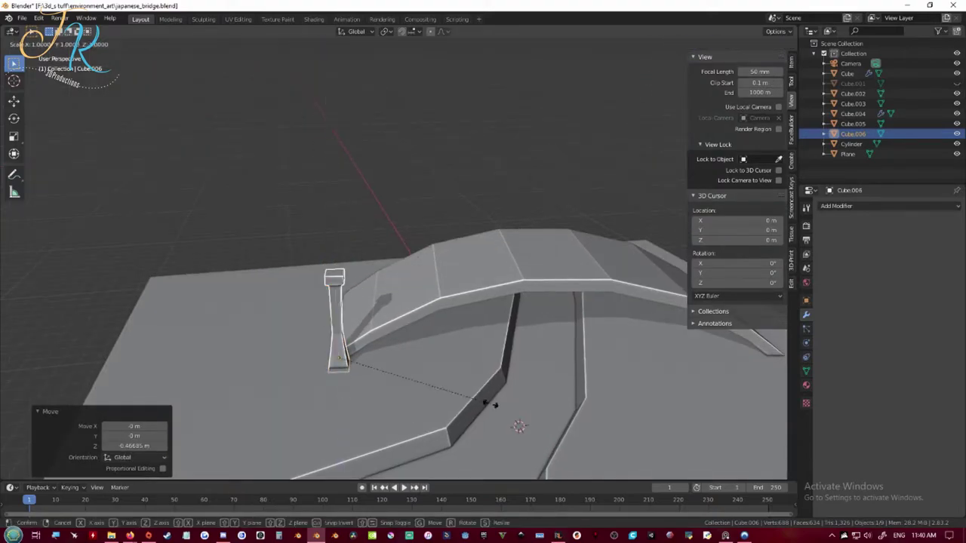
pyautogui.click(494, 406)
pyautogui.moveTo(494, 405); pyautogui.dragTo(388, 362, button='middle')
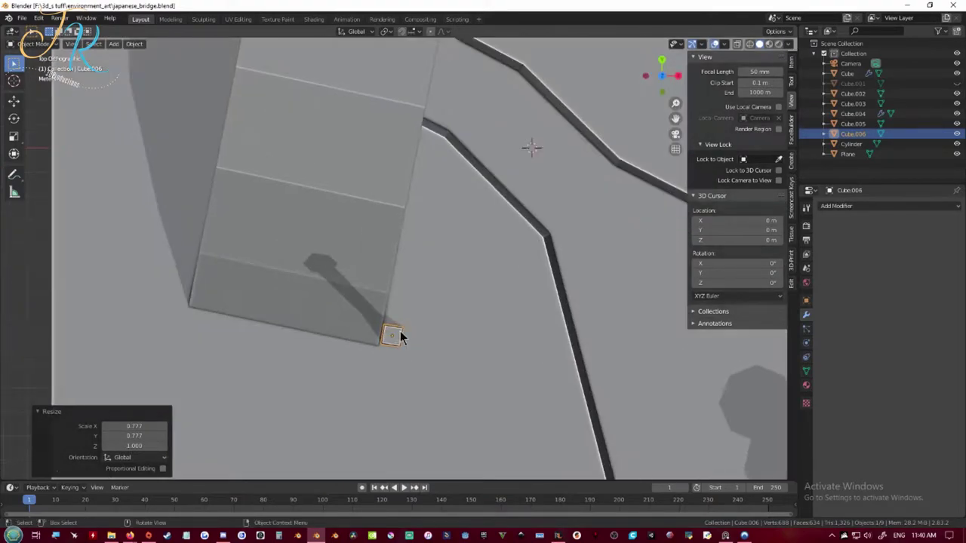
# Step: Duplicate the post along the bridge edge at the deck segments and raise the copies vertically onto the arch
pyautogui.hotkey('shift', 'd')
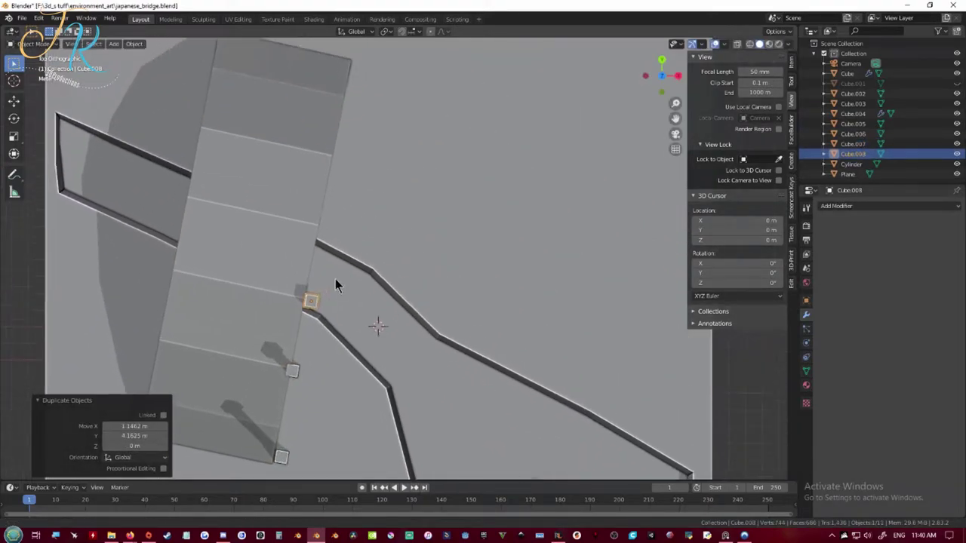
pyautogui.hotkey('shift', 'd')
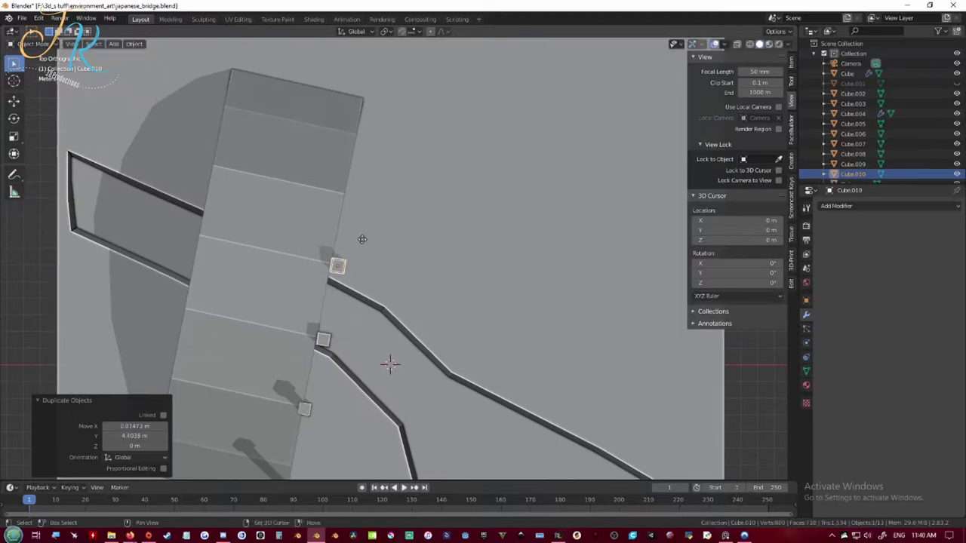
pyautogui.scroll(-3, 386, 111)
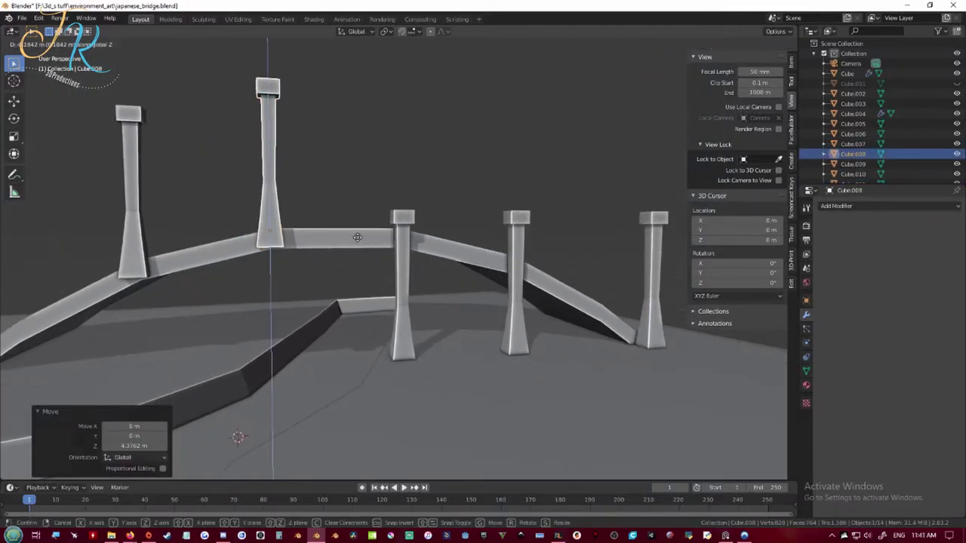
pyautogui.click(468, 317)
pyautogui.press('g')
pyautogui.press('z')
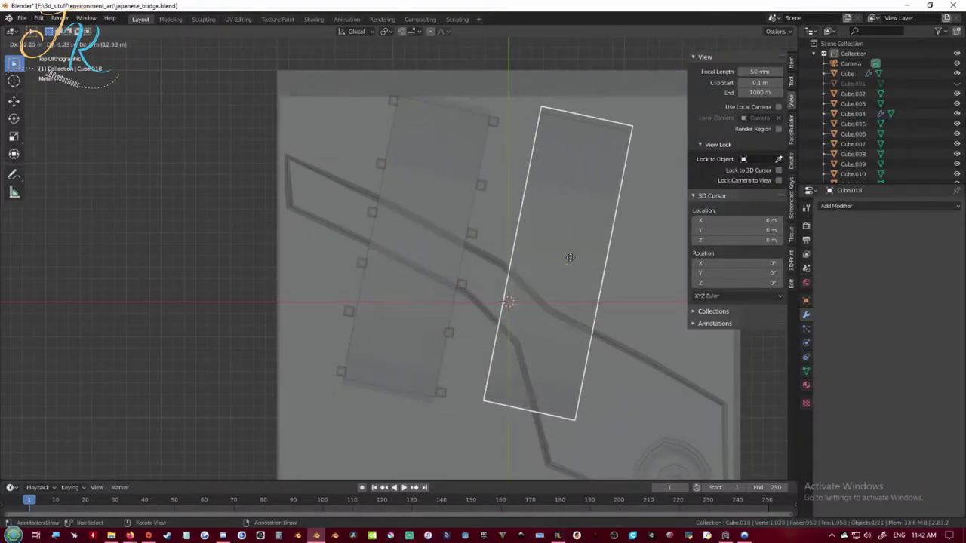
# Step: Place a copy of the bridge deck beside the bridge and rotate it -11.2° about Z to straighten it
pyautogui.click(570, 258)
pyautogui.press('s')
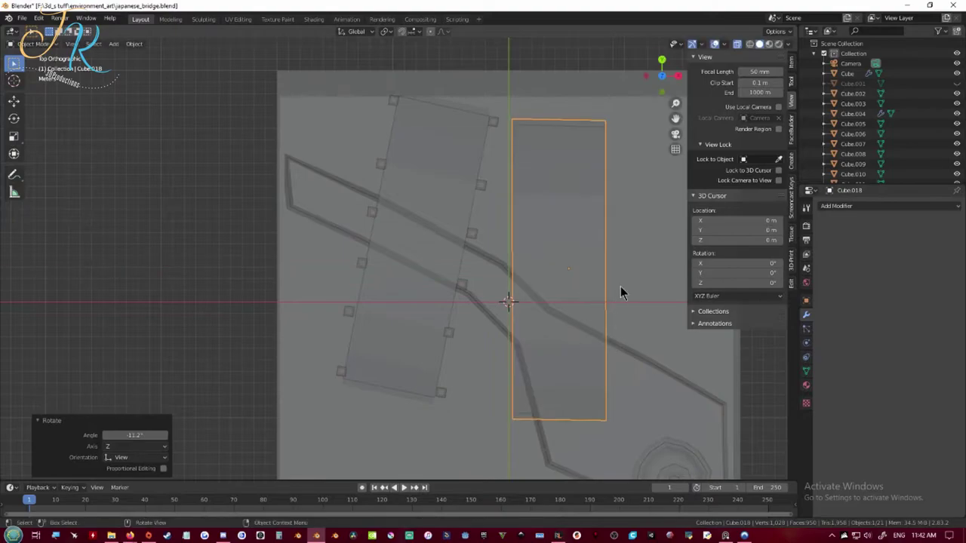
pyautogui.rightClick(535, 295)
pyautogui.rightClick(534, 295)
pyautogui.click(638, 306)
# Step: Scale the copied deck to 0.105 along X, rotate it to the bridge's angle and position it along the posts as a handrail
pyautogui.press('s')
pyautogui.press('x')
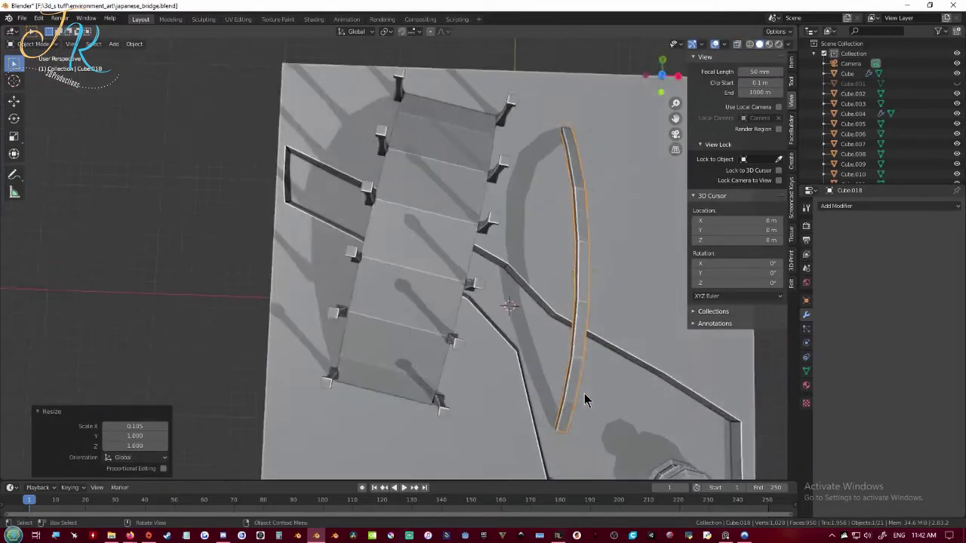
pyautogui.press('r')
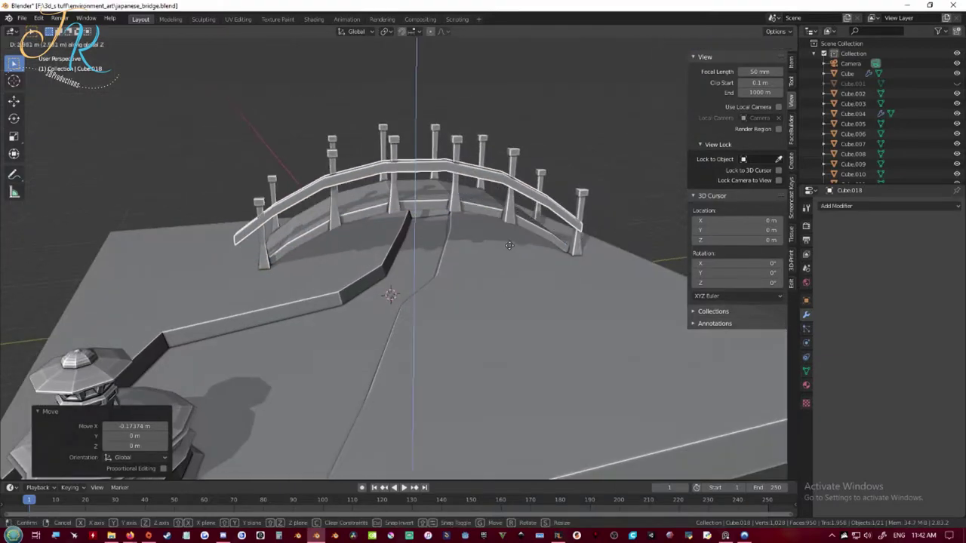
pyautogui.press('KP_7')
pyautogui.press('g')
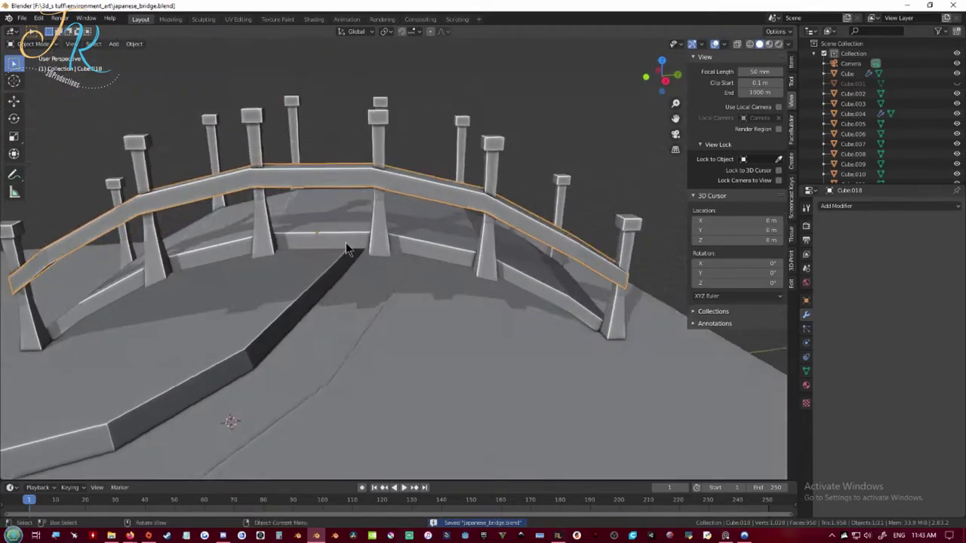
# Step: Duplicate the handrail straight up to form a second rail near the post tops
pyautogui.hotkey('shift', 'd')
pyautogui.press('z')
pyautogui.click(363, 146)
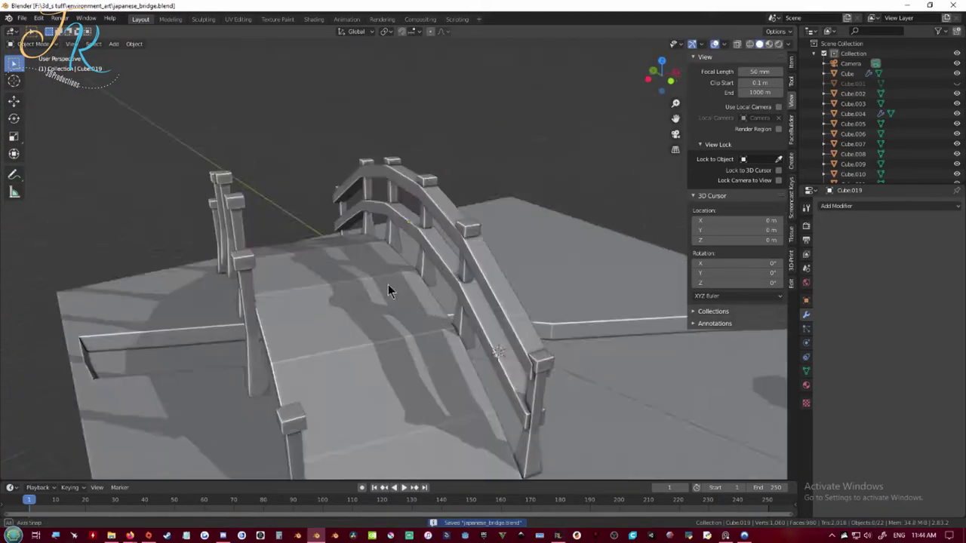
pyautogui.moveTo(388, 284); pyautogui.dragTo(373, 287, button='middle')
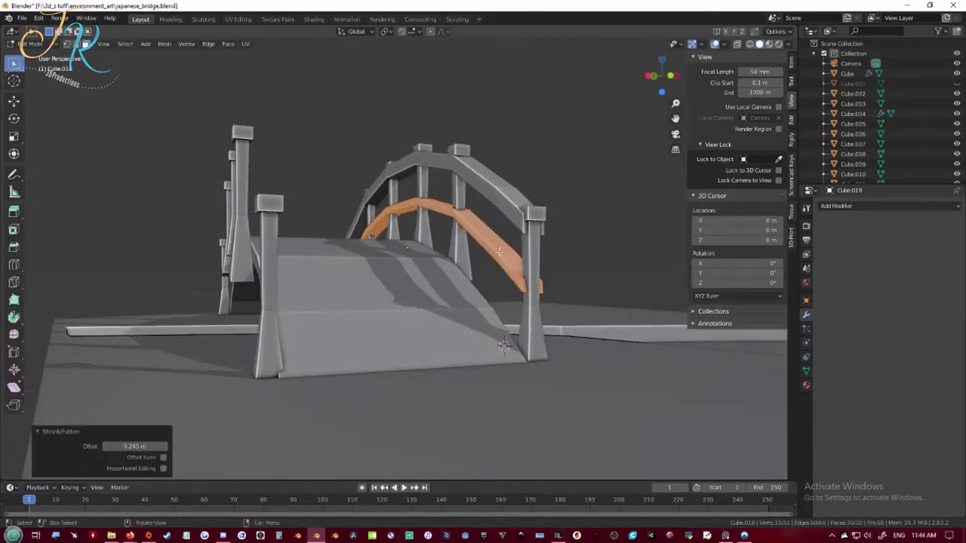
# Step: Scale the lower rail's mesh along X and place copies of both rails on the bridge's opposite side
pyautogui.scroll(3, 535, 286)
pyautogui.moveTo(664, 321); pyautogui.dragTo(590, 336, button='middle')
pyautogui.press('s')
pyautogui.press('x')
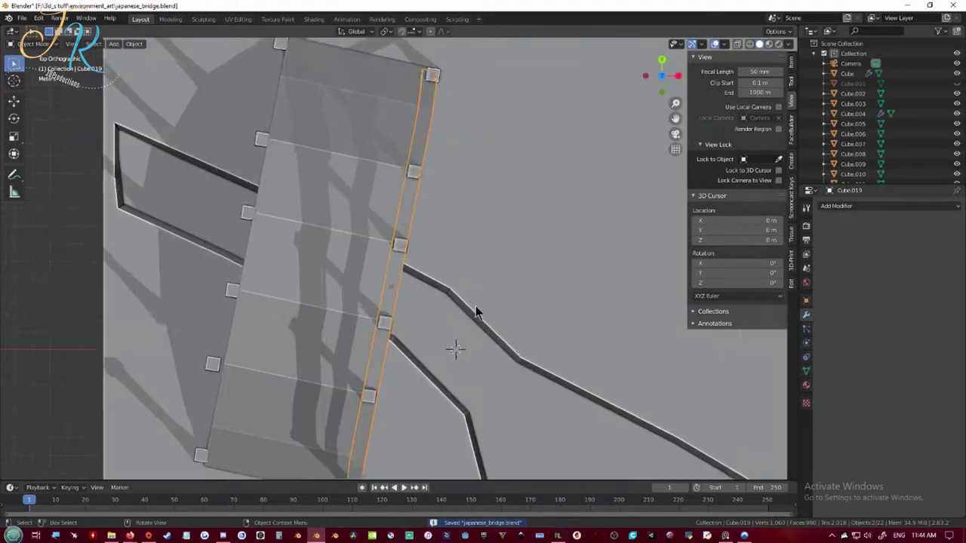
pyautogui.press('g')
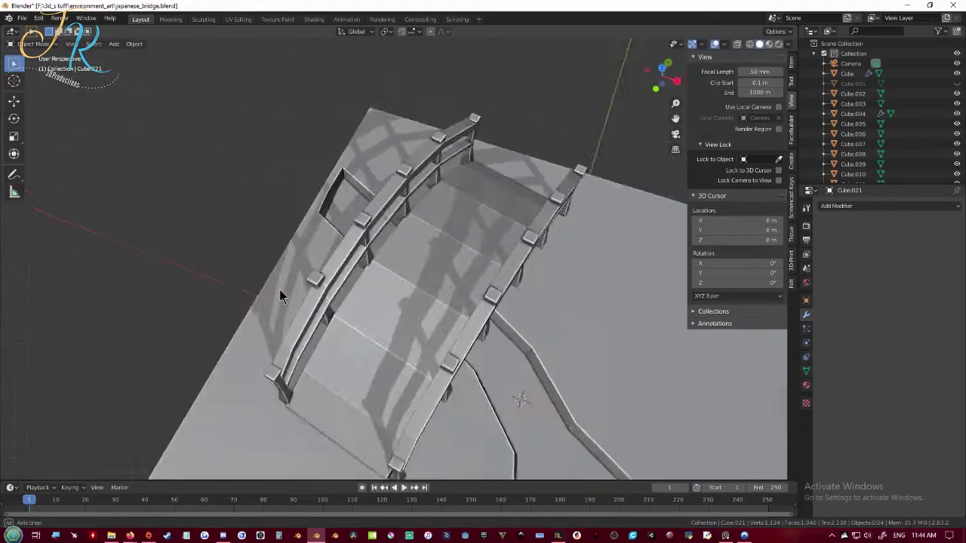
pyautogui.moveTo(279, 289); pyautogui.dragTo(424, 374, button='middle')
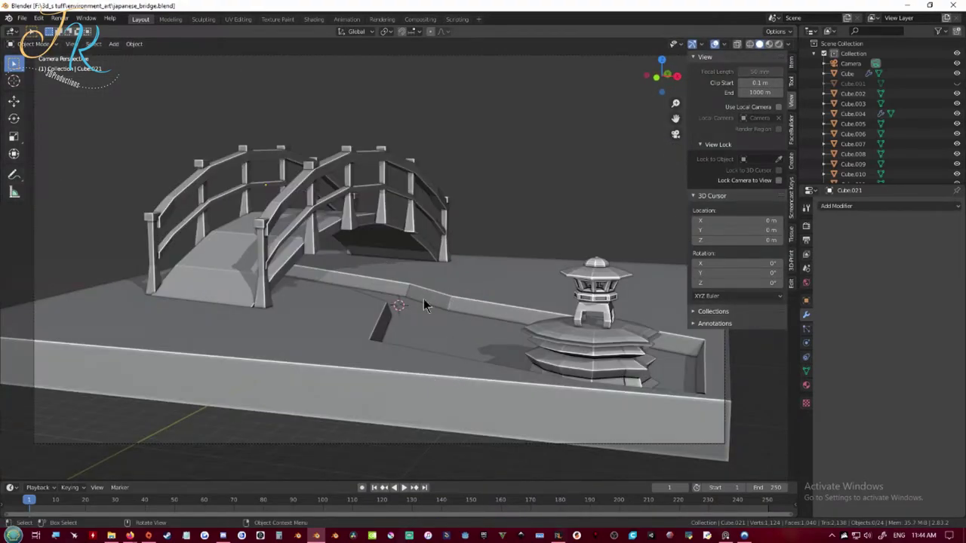
# Step: Extend the ground slab toward the camera by moving its front face along Y
pyautogui.click(338, 347)
pyautogui.press('Tab')
pyautogui.click(323, 381)
pyautogui.press('g')
pyautogui.press('y')
pyautogui.click(182, 55)
pyautogui.press('Tab')
pyautogui.hotkey('alt', 'a')
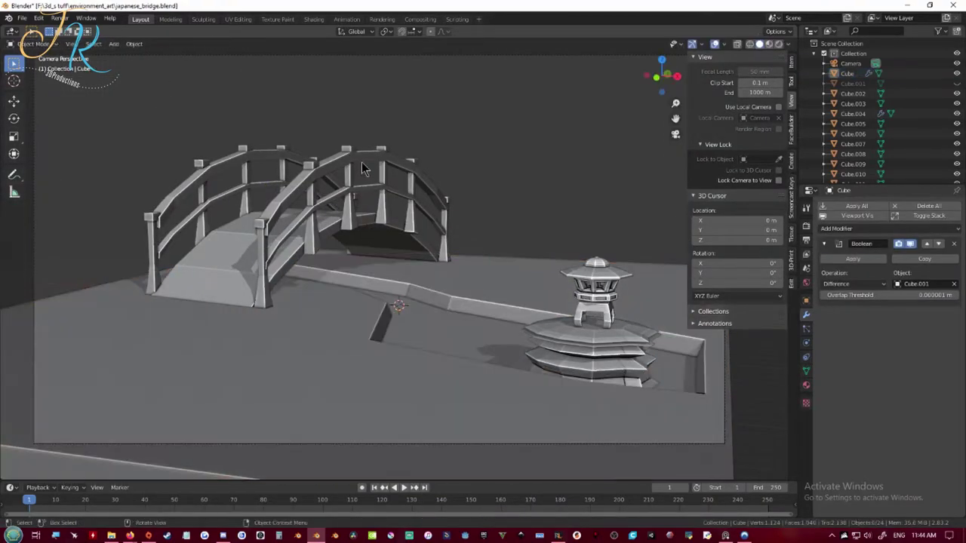
# Step: Add an 8-vertex cylinder and move it horizontally next to the lantern's rock
pyautogui.hotkey('shift', 'a')
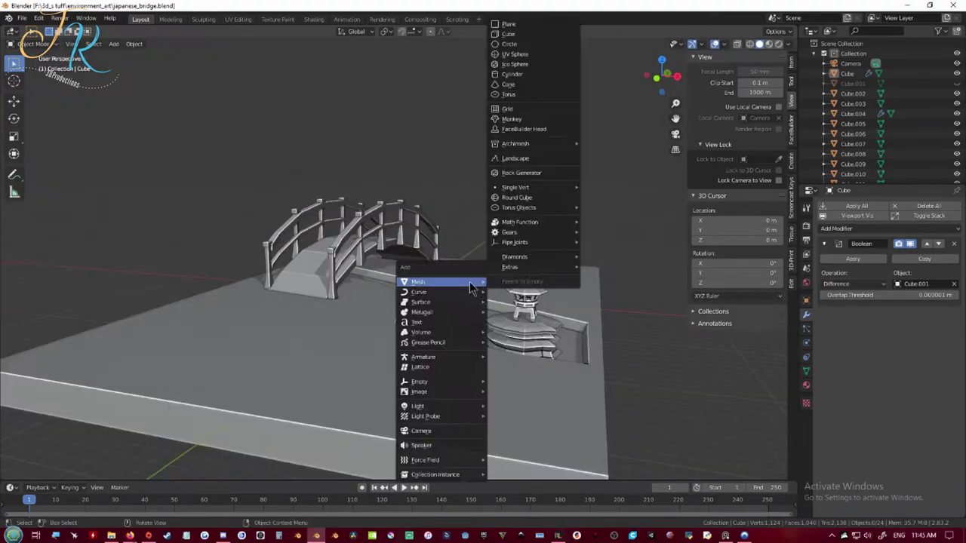
pyautogui.click(517, 86)
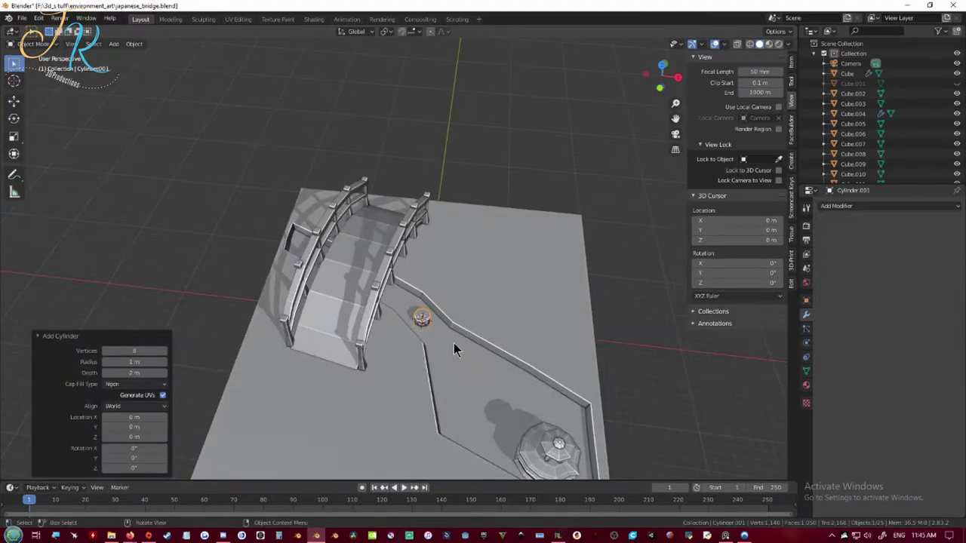
pyautogui.press('g')
pyautogui.hotkey('shift', 'z')
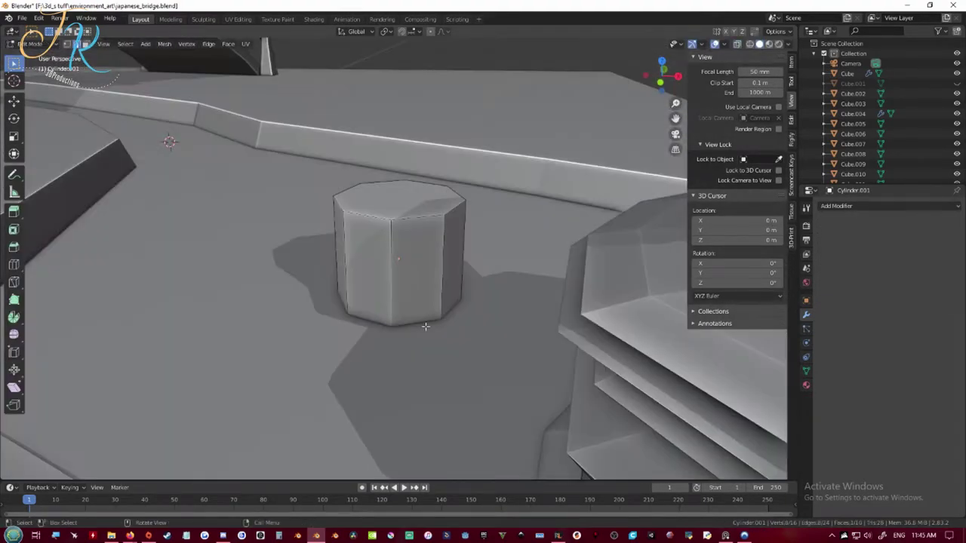
# Step: Shrink the cylinder's top face and raise it about 9.86 m along Z to form a tapered trunk
pyautogui.press('s')
pyautogui.click(404, 180)
pyautogui.scroll(-7, 403, 179)
pyautogui.press('g')
pyautogui.press('z')
pyautogui.click(434, 237)
pyautogui.scroll(-4, 434, 238)
pyautogui.press('g')
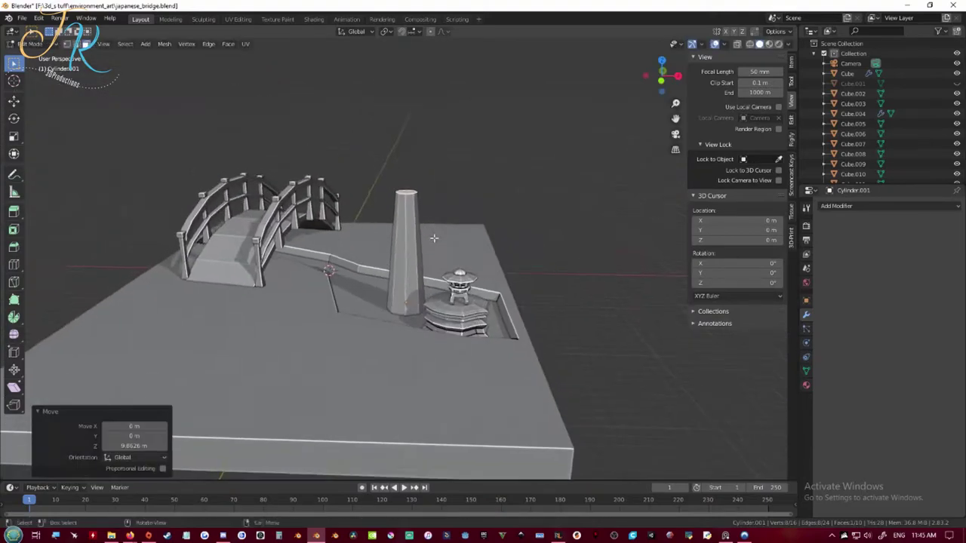
pyautogui.rightClick(464, 273)
# Step: Scale the trunk's top face and extrude it higher above the ground
pyautogui.moveTo(465, 273); pyautogui.dragTo(462, 303, button='middle')
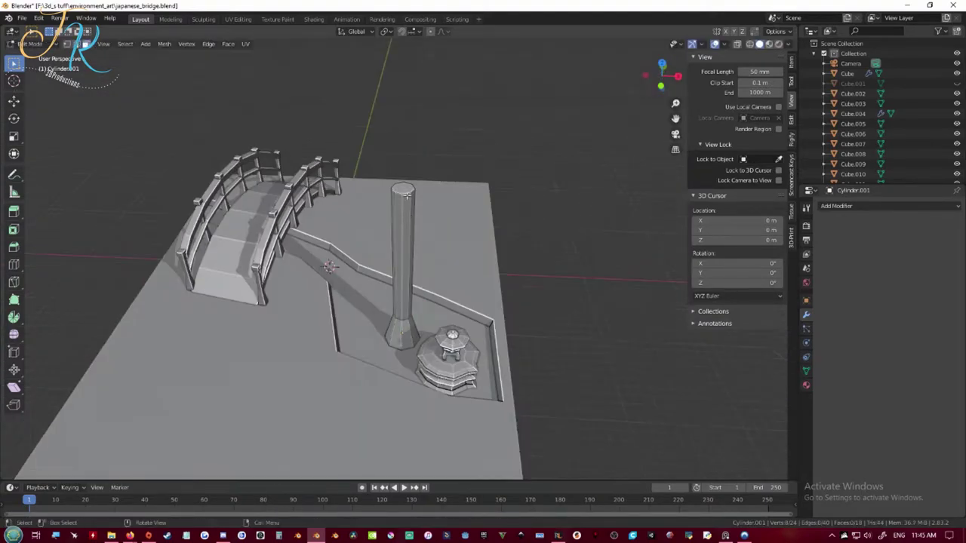
pyautogui.press('s')
pyautogui.click(445, 226)
pyautogui.press('e')
pyautogui.press('Tab')
# Step: Slide a new edge loop into place on the trunk while viewing through the camera, and save the file
pyautogui.press('KP_0')
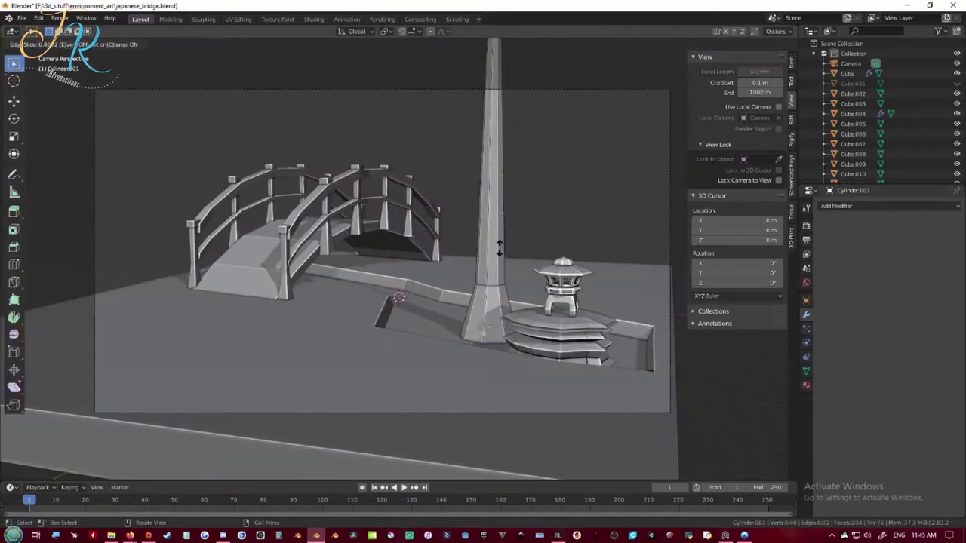
pyautogui.click(500, 243)
pyautogui.press('Tab')
pyautogui.hotkey('ctrl', 's')
# Step: Split the 3D viewport vertically and turn the new narrow area into a UV Editor
pyautogui.moveTo(509, 249); pyautogui.dragTo(389, 212, button='middle')
pyautogui.moveTo(3, 28); pyautogui.dragTo(105, 37)
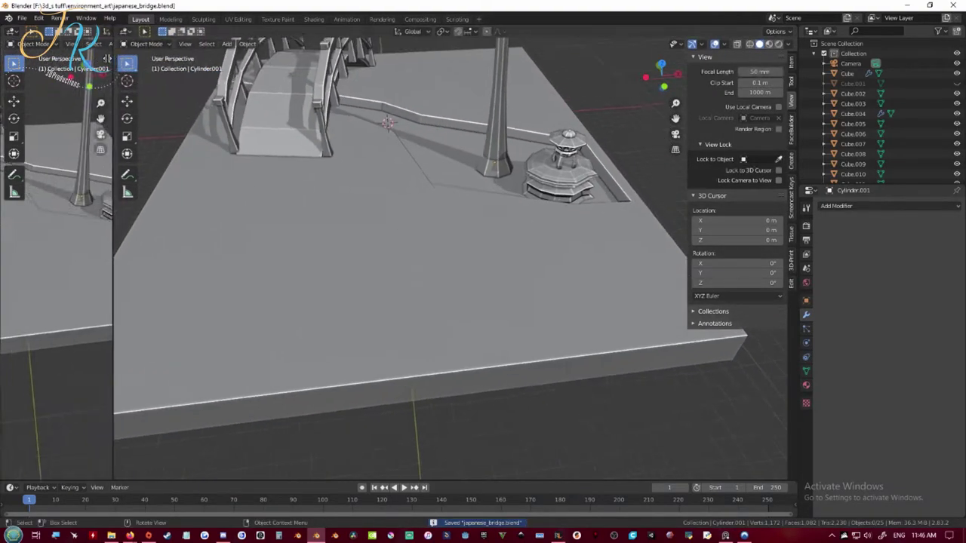
pyautogui.click(11, 32)
pyautogui.click(34, 91)
pyautogui.scroll(-2, 82, 261)
pyautogui.scroll(1, 83, 261)
# Step: Select the layered rock, widen the UV Editor, open color_palette.png in it and save the file
pyautogui.moveTo(456, 260); pyautogui.dragTo(510, 313, button='middle')
pyautogui.click(400, 226)
pyautogui.hotkey('ctrl', 's')
pyautogui.click(502, 311)
pyautogui.moveTo(106, 126); pyautogui.dragTo(131, 126)
pyautogui.click(123, 31)
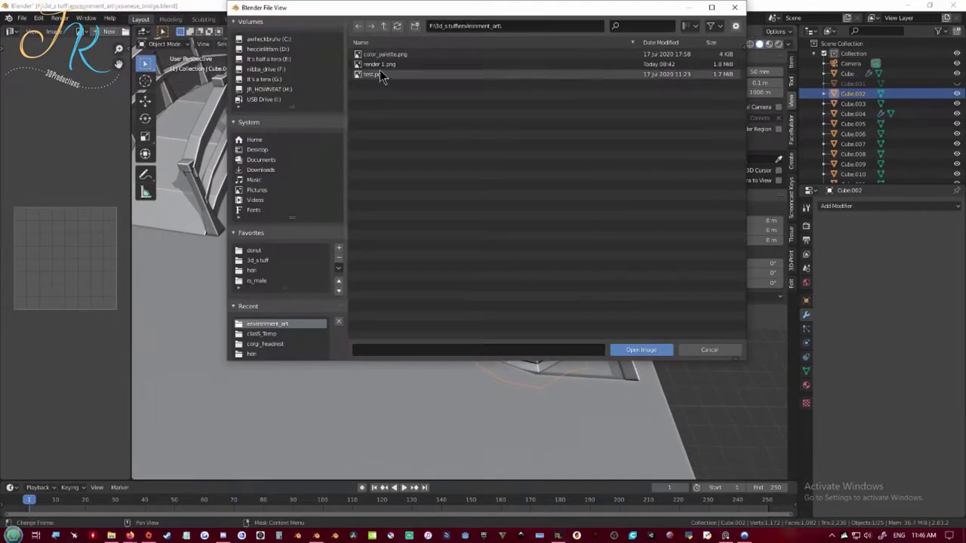
pyautogui.doubleClick(383, 65)
pyautogui.scroll(1, 92, 273)
pyautogui.hotkey('ctrl', 's')
# Step: Select the layered rock's UVs and collapse them to a single point with scale 0
pyautogui.moveTo(564, 340); pyautogui.dragTo(214, 277, button='middle')
pyautogui.press('Tab')
pyautogui.moveTo(40, 214); pyautogui.dragTo(121, 353)
pyautogui.press('s')
pyautogui.press('0')
pyautogui.press('Return')
# Step: Set the viewport's solid shading color to Texture and return to Object Mode
pyautogui.click(788, 44)
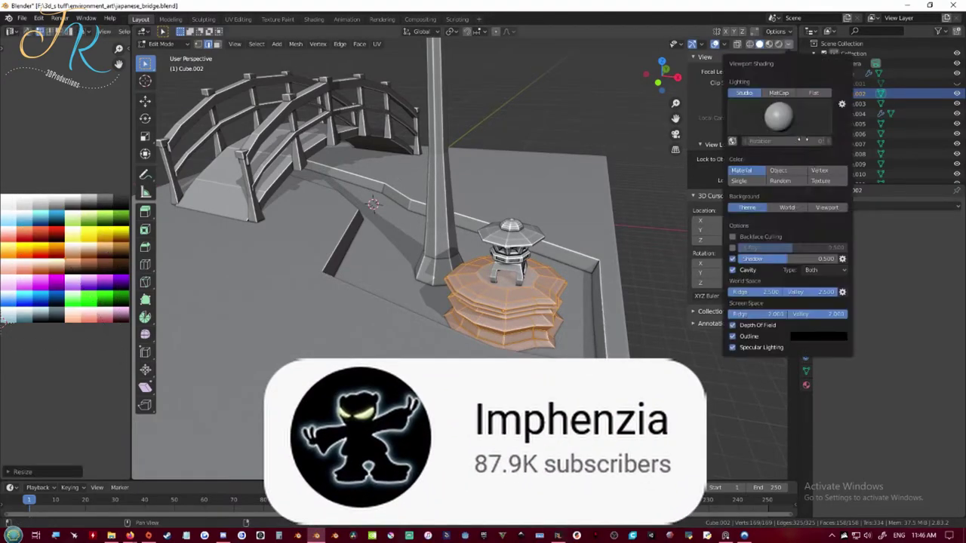
pyautogui.click(828, 181)
pyautogui.hotkey('alt', 'a')
pyautogui.click(787, 45)
pyautogui.press('Tab')
# Step: Create a new material for the rock with color_palette.png as the image texture of its Base Color
pyautogui.click(847, 249)
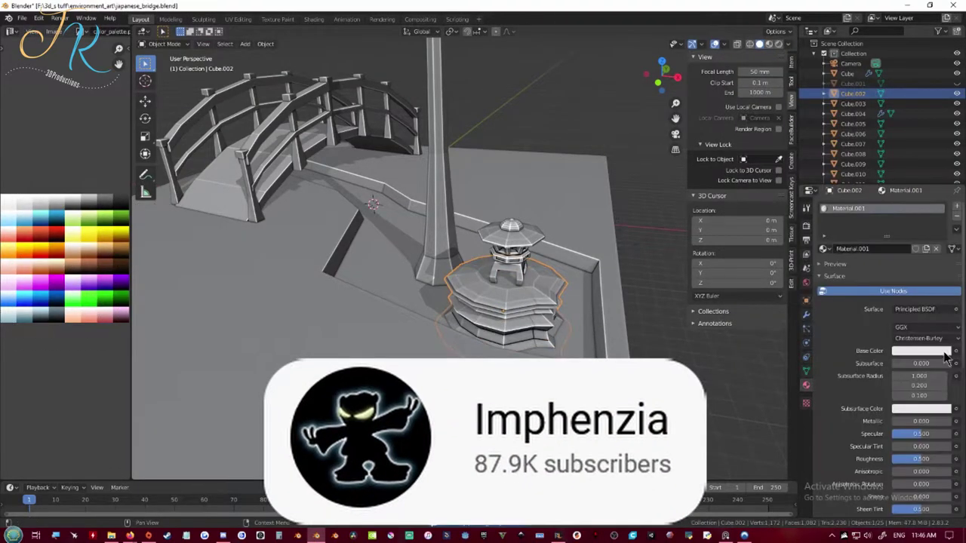
pyautogui.click(955, 351)
pyautogui.click(736, 420)
pyautogui.click(944, 363)
pyautogui.doubleClick(393, 63)
# Step: Move the rock's collapsed UVs onto a gray swatch of the color palette
pyautogui.press('Tab')
pyautogui.press('a')
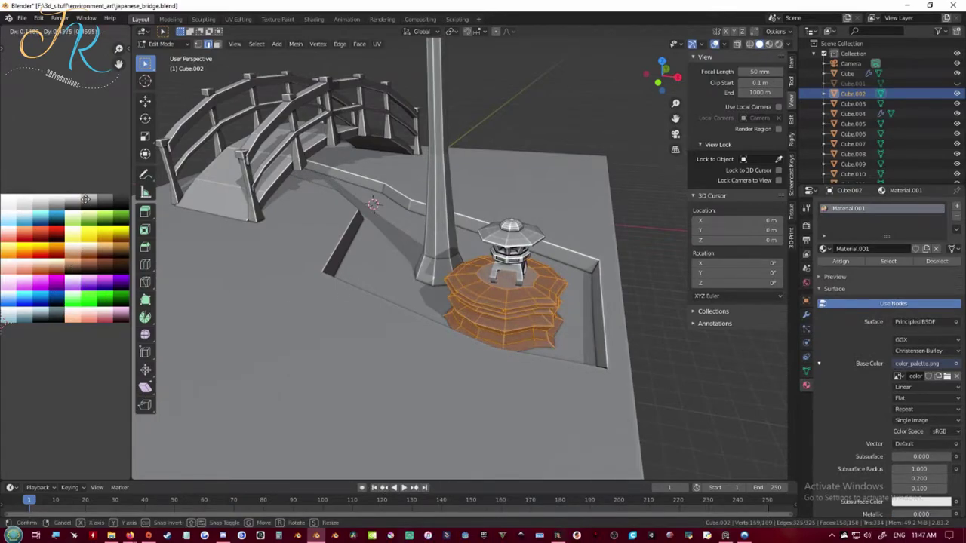
pyautogui.press('Tab')
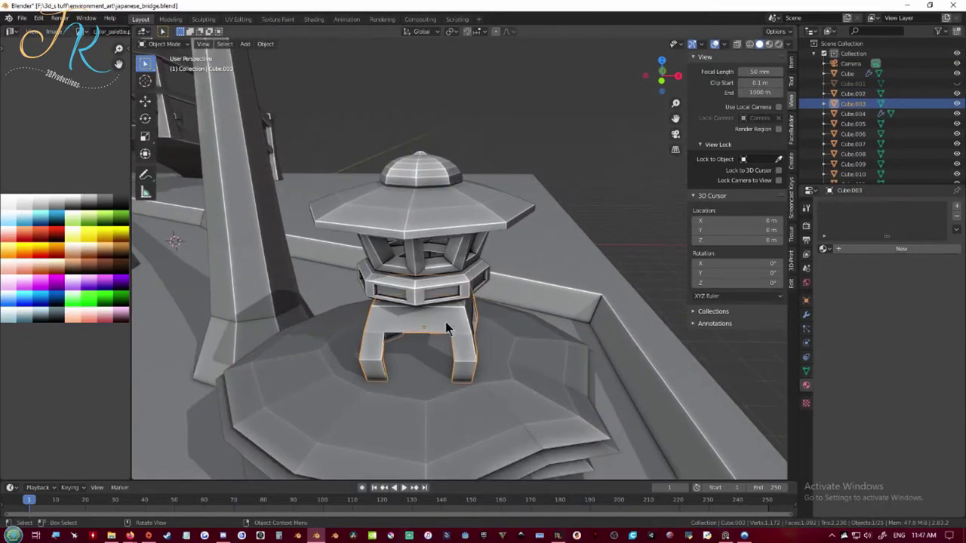
# Step: Link the rock's palette material to the lantern's legs and set its image texture interpolation to Closest in the Shader Editor
pyautogui.hotkey('ctrl', 'l')
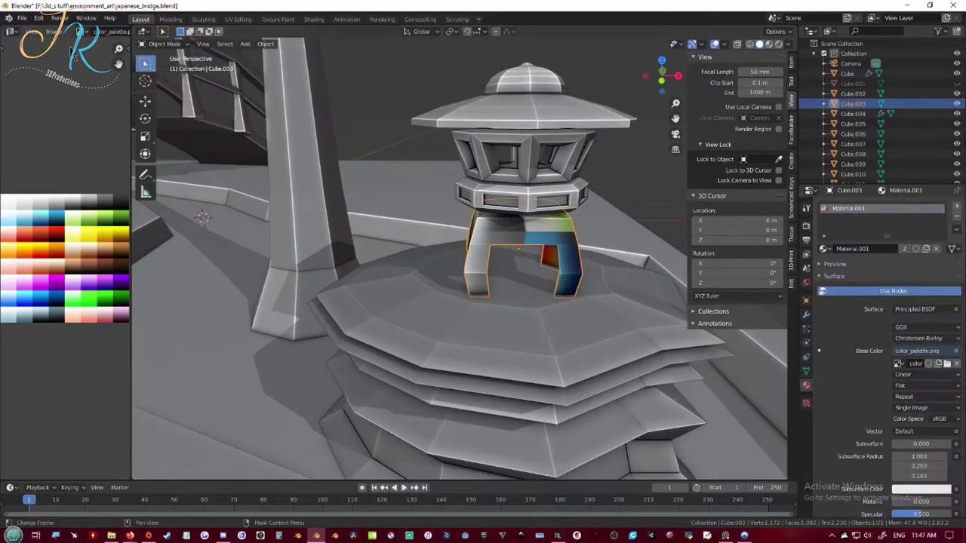
pyautogui.click(12, 32)
pyautogui.click(39, 101)
pyautogui.press('n')
pyautogui.scroll(10, 35, 270)
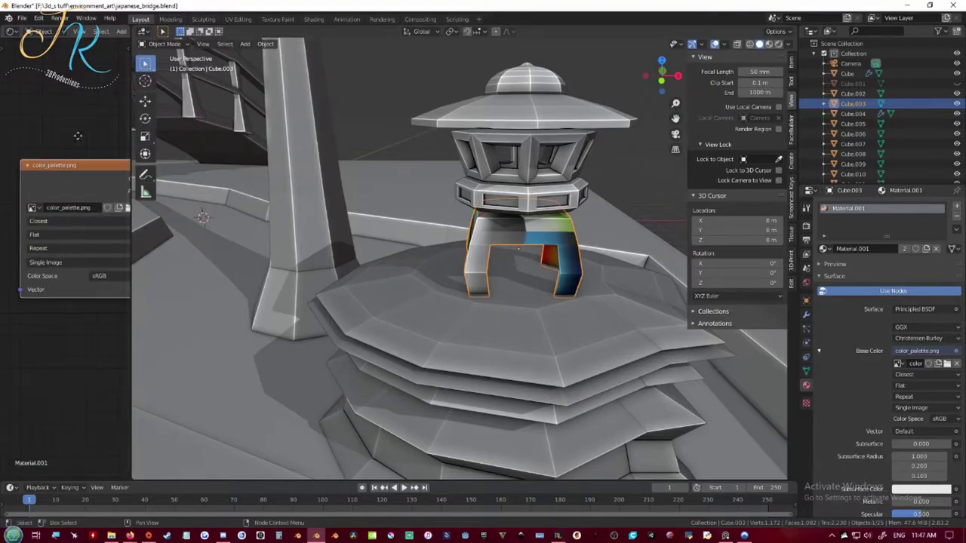
pyautogui.click(52, 222)
pyautogui.click(54, 249)
# Step: Switch back to the UV Editor and place the lantern legs' UVs on a dark gray palette swatch
pyautogui.moveTo(70, 136); pyautogui.dragTo(38, 125, button='middle')
pyautogui.click(11, 32)
pyautogui.click(37, 89)
pyautogui.press('Tab')
pyautogui.press('a')
pyautogui.scroll(3, 93, 301)
pyautogui.press('g')
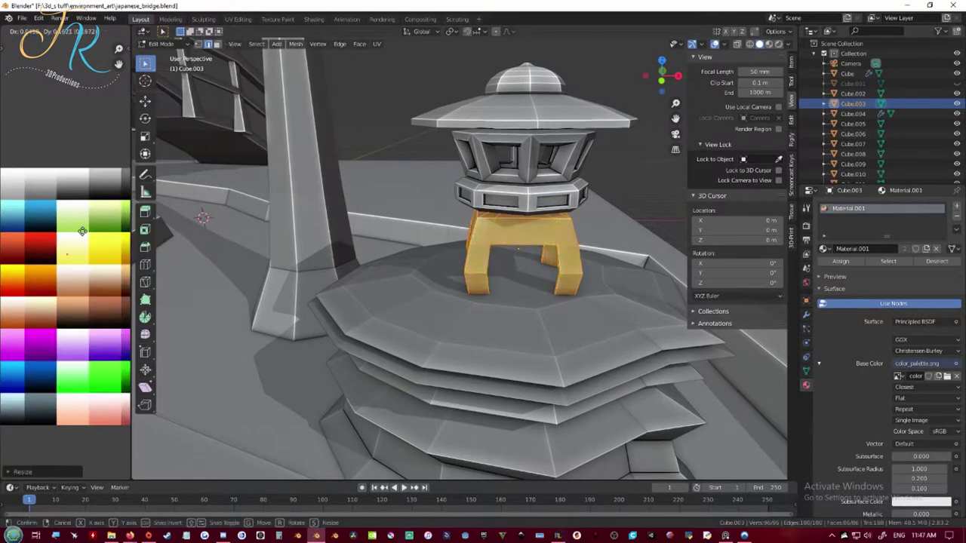
pyautogui.click(125, 179)
pyautogui.press('Tab')
# Step: Collapse the lantern body and roof's UVs onto a gray palette swatch and assign the existing Material.001
pyautogui.moveTo(445, 283); pyautogui.dragTo(468, 287, button='middle')
pyautogui.click(465, 308)
pyautogui.press('Tab')
pyautogui.press('s')
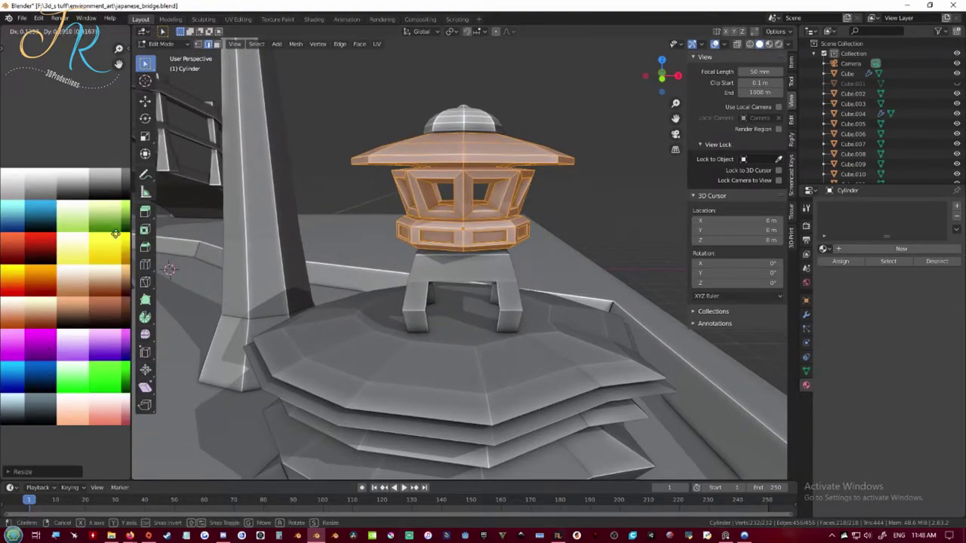
pyautogui.click(826, 250)
pyautogui.click(848, 266)
pyautogui.press('Tab')
# Step: Place the UVs of the lantern's top cap on a gray palette swatch and give it Material.001
pyautogui.click(459, 122)
pyautogui.press('Tab')
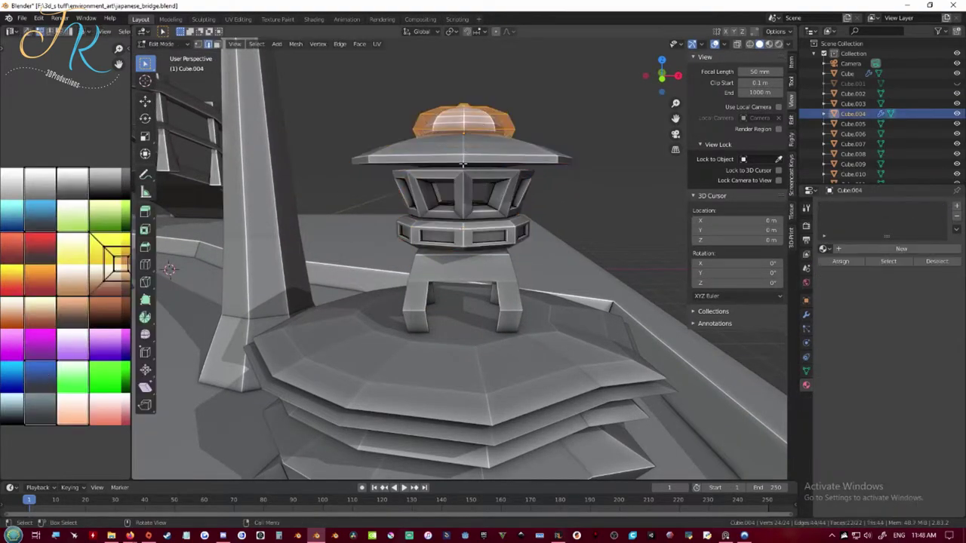
pyautogui.click(105, 191)
pyautogui.press('Tab')
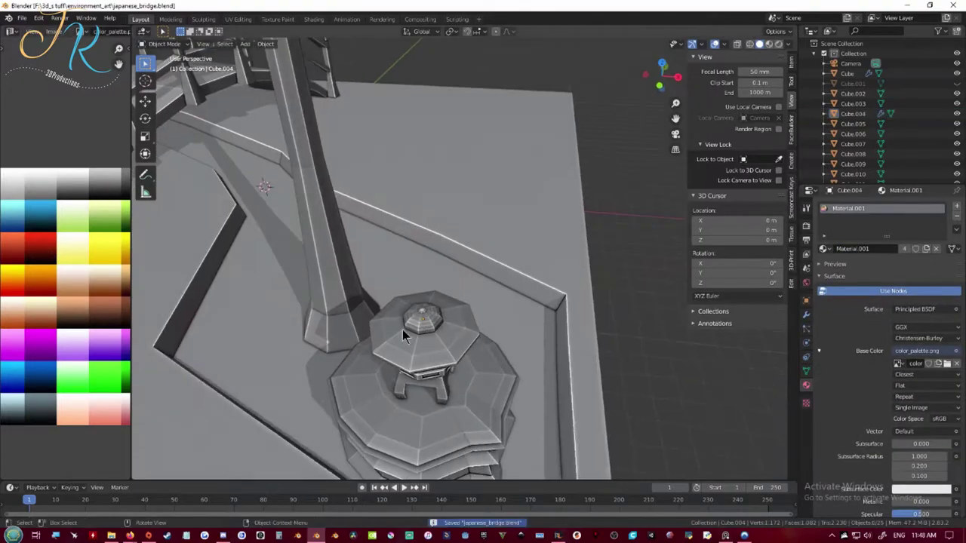
# Step: Assign the existing palette material Material.001 to the river water plane
pyautogui.click(384, 304)
pyautogui.press('Tab')
pyautogui.click(826, 249)
pyautogui.press('Tab')
pyautogui.press('a')
pyautogui.click(825, 250)
pyautogui.click(828, 273)
pyautogui.scroll(2, 392, 310)
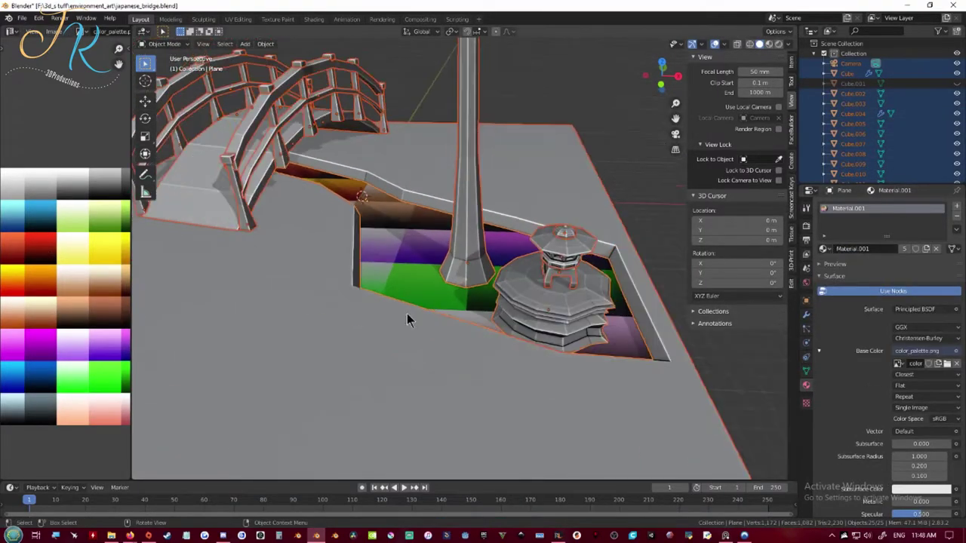
pyautogui.click(357, 299)
pyautogui.press('a')
pyautogui.keyDown('shift'); pyautogui.click(411, 264); pyautogui.keyUp('shift')
pyautogui.keyDown('shift'); pyautogui.click(411, 263); pyautogui.keyUp('shift')
pyautogui.hotkey('ctrl', 'l')
pyautogui.click(365, 290)
pyautogui.hotkey('ctrl', 'z')
# Step: Select all visible objects except the camera, with the river plane active, and link its material to them
pyautogui.click(597, 189)
pyautogui.moveTo(566, 170); pyautogui.dragTo(597, 190, button='middle')
pyautogui.scroll(-4, 481, 202)
pyautogui.press('a')
pyautogui.moveTo(482, 202); pyautogui.dragTo(455, 329, button='middle')
pyautogui.scroll(3, 456, 329)
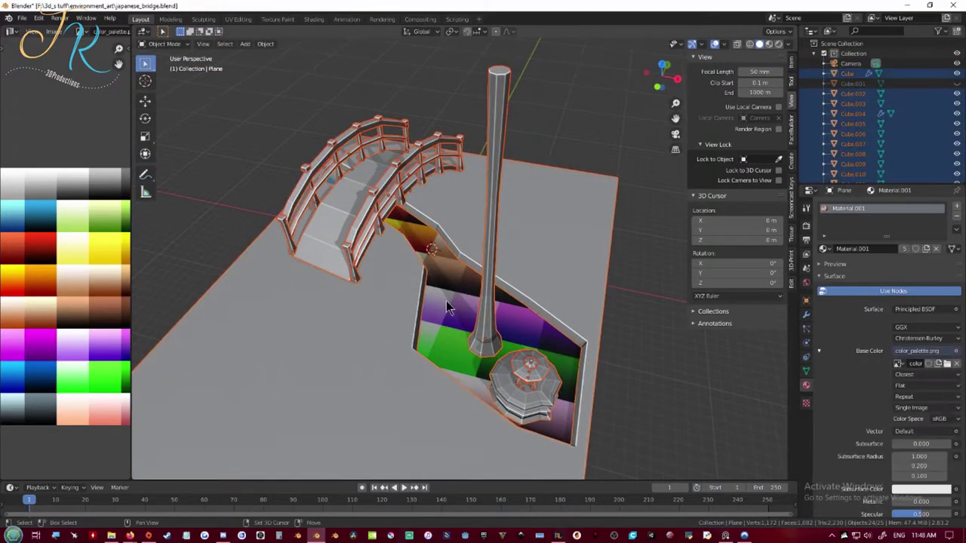
pyautogui.hotkey('ctrl', 'l')
pyautogui.click(445, 300)
pyautogui.scroll(3, 452, 368)
pyautogui.click(419, 258)
# Step: Shrink the river plane's UVs and move them onto a dark green palette swatch
pyautogui.moveTo(452, 368); pyautogui.dragTo(433, 290, button='middle')
pyautogui.click(433, 291)
pyautogui.press('Tab')
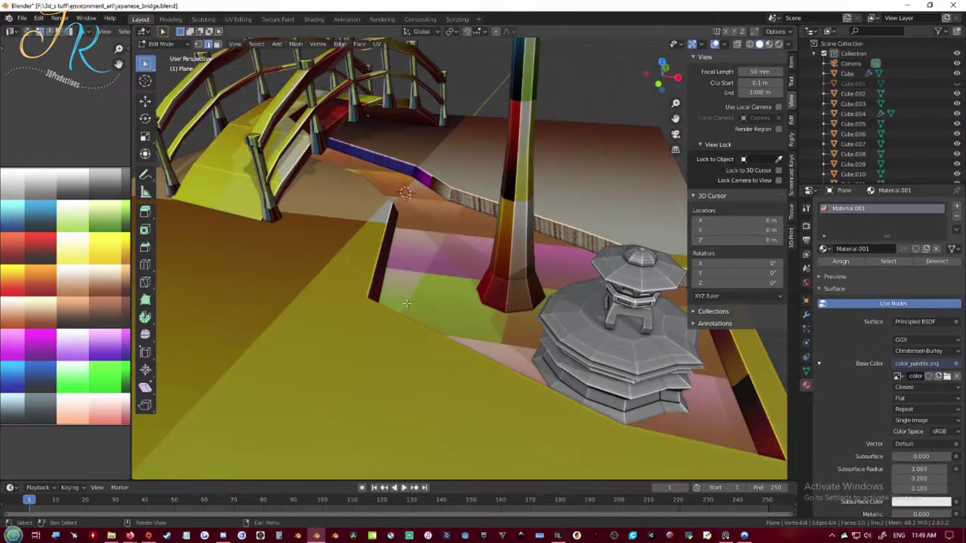
pyautogui.scroll(-5, 75, 294)
pyautogui.press('s')
pyautogui.click(75, 304)
pyautogui.scroll(5, 75, 304)
pyautogui.press('g')
pyautogui.click(88, 237)
pyautogui.moveTo(88, 237); pyautogui.dragTo(52, 245, button='middle')
pyautogui.press('g')
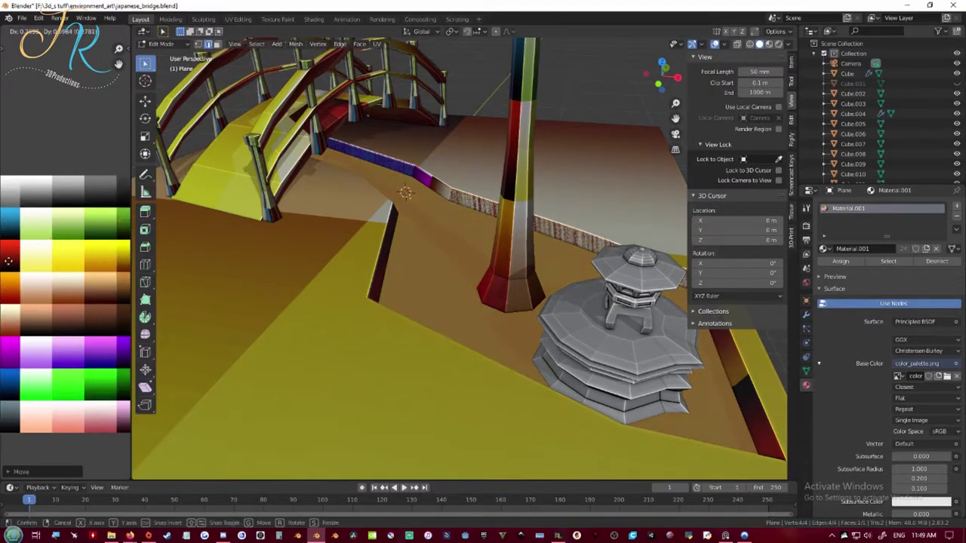
pyautogui.click(9, 264)
pyautogui.press('Tab')
# Step: Shrink the UVs of a single ground slab face and move them onto a dark palette swatch
pyautogui.click(329, 388)
pyautogui.press('Tab')
pyautogui.press('s')
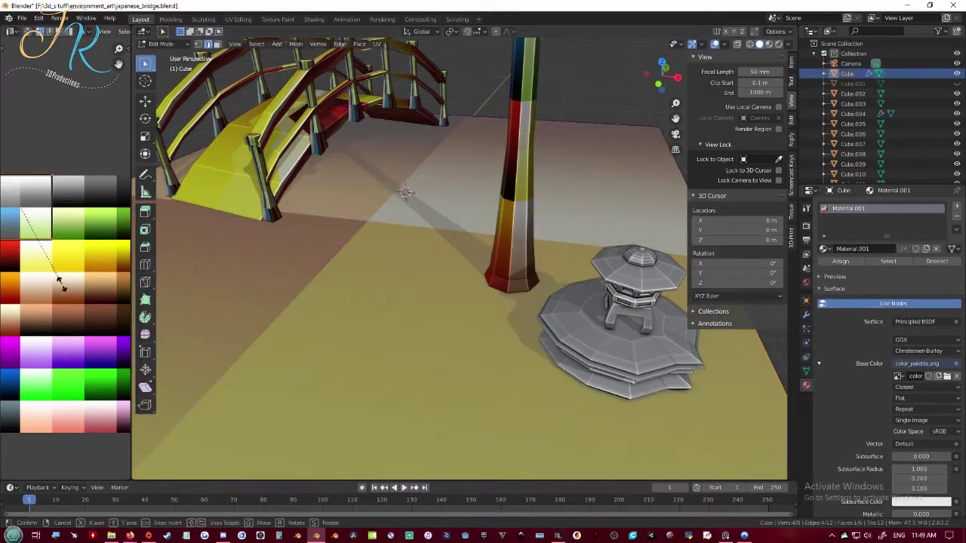
pyautogui.click(58, 276)
pyautogui.scroll(-1, 69, 273)
pyautogui.press('g')
pyautogui.scroll(-4, 185, 351)
pyautogui.moveTo(56, 382); pyautogui.dragTo(76, 372, button='middle')
pyautogui.press('g')
pyautogui.click(37, 389)
pyautogui.press('Tab')
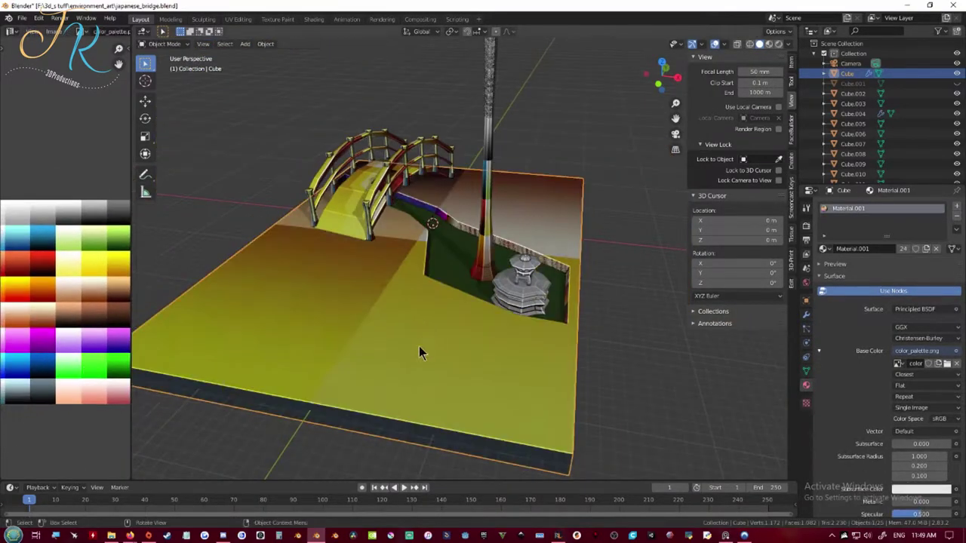
# Step: Place the UVs of all ground slab faces on a green palette swatch and save the file
pyautogui.press('Tab')
pyautogui.press('3')
pyautogui.press('a')
pyautogui.press('g')
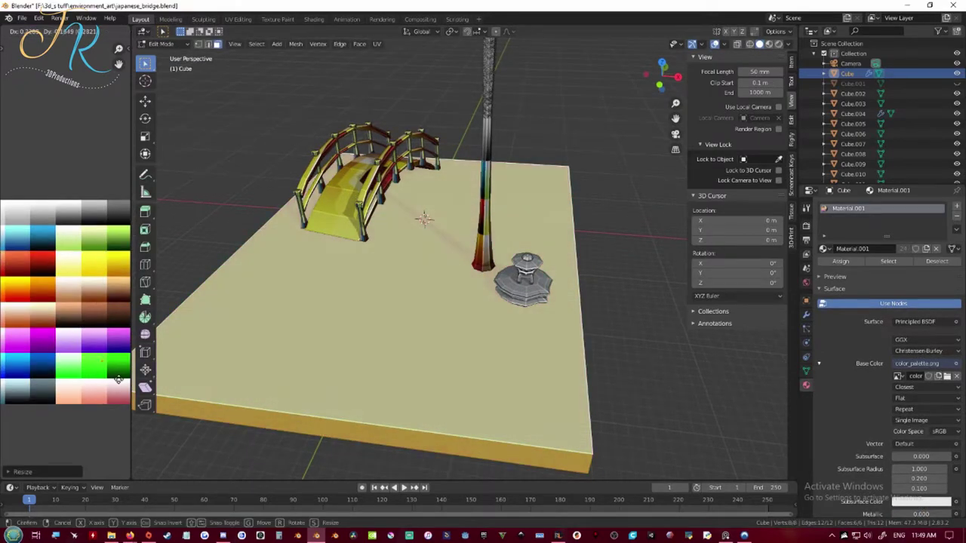
pyautogui.click(125, 255)
pyautogui.press('Tab')
pyautogui.scroll(3, 457, 231)
pyautogui.hotkey('alt', 'a')
pyautogui.moveTo(457, 231); pyautogui.dragTo(750, 317, button='middle')
pyautogui.click(411, 225)
pyautogui.hotkey('ctrl', 's')
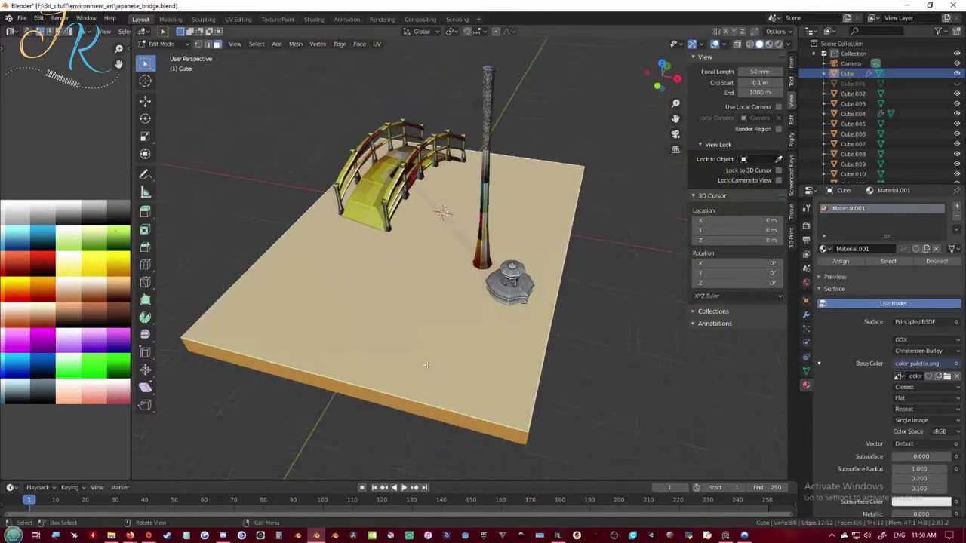
# Step: Subdivide the ground slab and apply the modifier that cuts the river channel into it
pyautogui.rightClick(332, 291)
pyautogui.click(422, 302)
pyautogui.scroll(5, 555, 296)
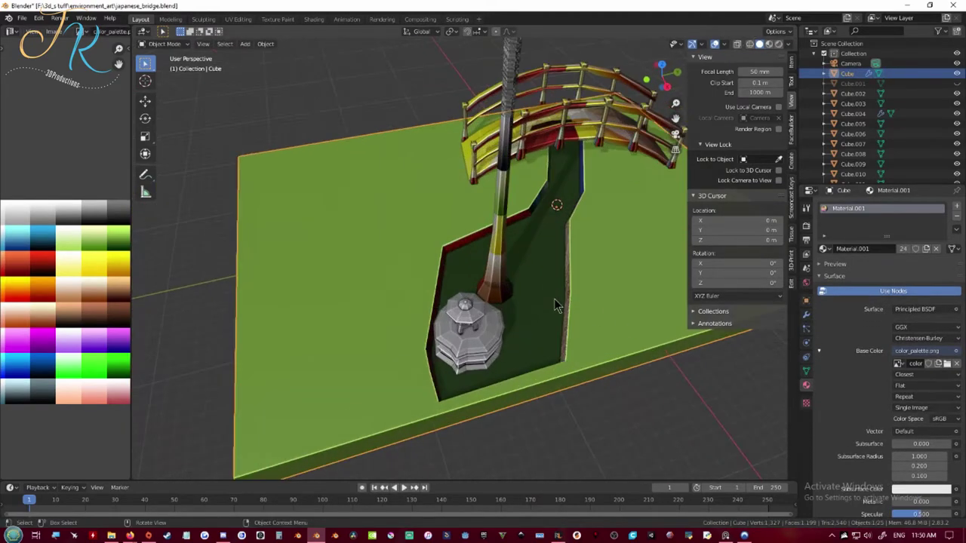
pyautogui.click(806, 315)
pyautogui.click(860, 260)
# Step: Scale all of the cut slab's UVs to 0, including the riverbank walls, and place them on a green palette swatch
pyautogui.press('Tab')
pyautogui.moveTo(490, 271); pyautogui.dragTo(569, 249, button='middle')
pyautogui.press('a')
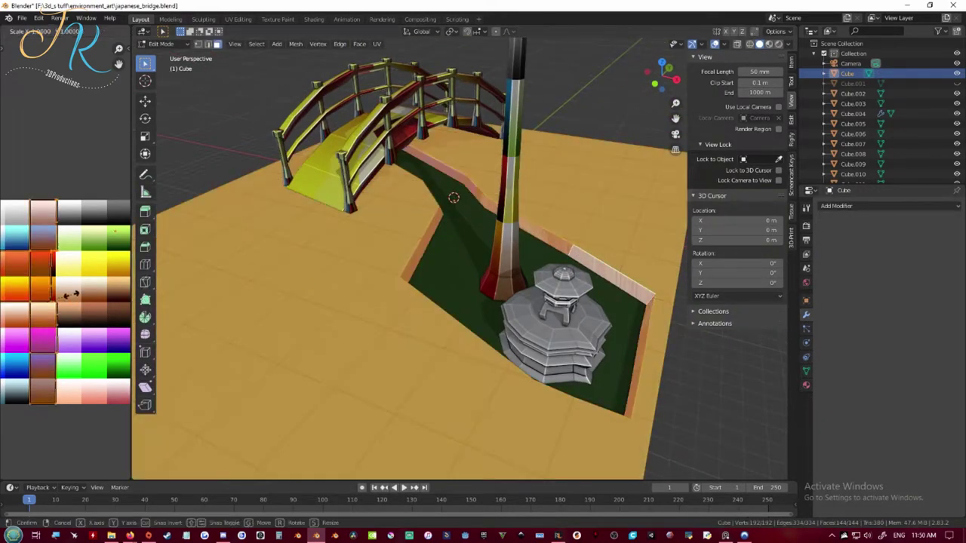
pyautogui.press('0')
pyautogui.press('Return')
pyautogui.moveTo(227, 317); pyautogui.dragTo(231, 287, button='middle')
pyautogui.press('g')
pyautogui.click(113, 238)
pyautogui.press('Tab')
pyautogui.press('Tab')
pyautogui.press('g')
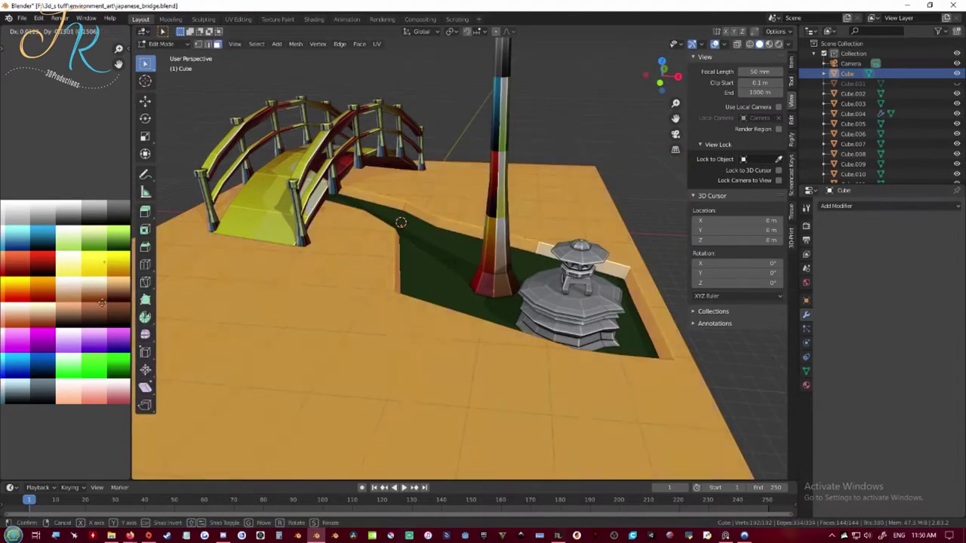
pyautogui.click(107, 249)
pyautogui.press('Tab')
# Step: Move the river plane's UVs onto a blue palette swatch
pyautogui.moveTo(332, 302); pyautogui.dragTo(370, 335, button='middle')
pyautogui.click(461, 298)
pyautogui.press('Tab')
pyautogui.press('g')
pyautogui.click(84, 274)
pyautogui.scroll(1, 102, 268)
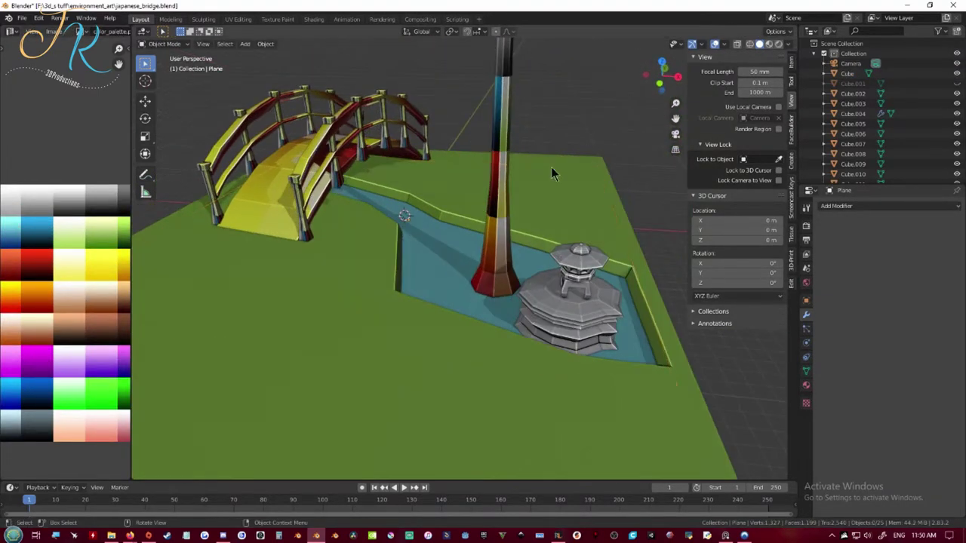
# Step: Collapse the tree trunk's UVs onto a dark brown palette swatch and save the file
pyautogui.press('s')
pyautogui.click(64, 341)
pyautogui.hotkey('ctrl', 's')
pyautogui.scroll(-1, 86, 320)
pyautogui.moveTo(87, 319); pyautogui.dragTo(29, 311, button='middle')
pyautogui.press('Tab')
pyautogui.scroll(3, 435, 261)
pyautogui.press('Tab')
pyautogui.press('Tab')
pyautogui.scroll(-2, 498, 239)
pyautogui.hotkey('alt', 'a')
pyautogui.click(459, 316)
pyautogui.hotkey('ctrl', 's')
# Step: Place the collapsed UVs of the bridge's railings on a red palette swatch
pyautogui.moveTo(333, 198); pyautogui.dragTo(598, 214, button='middle')
pyautogui.scroll(3, 460, 316)
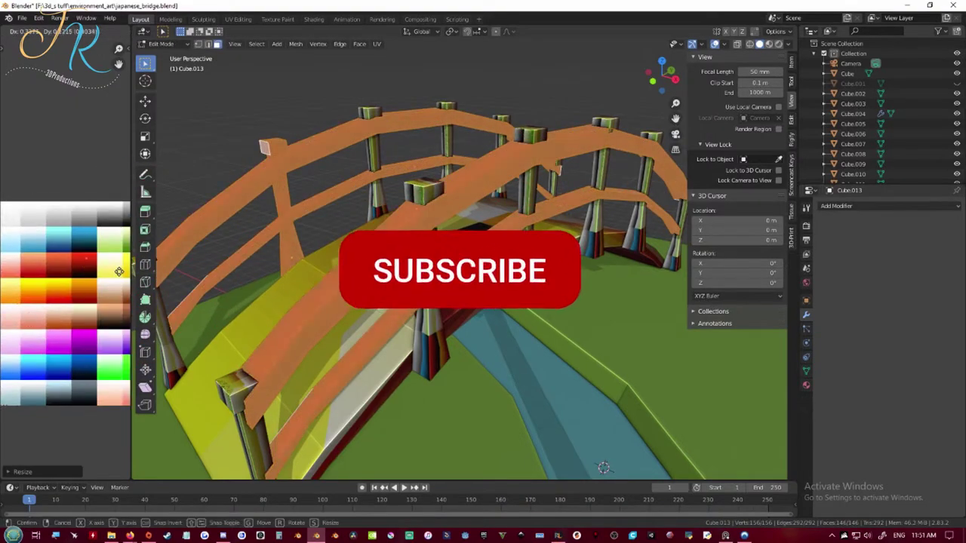
pyautogui.press('Tab')
pyautogui.press('Tab')
pyautogui.scroll(-4, 422, 264)
# Step: Join the bridge's railings and posts into one object and color the posts with the red palette swatch
pyautogui.click(422, 234)
pyautogui.moveTo(483, 339); pyautogui.dragTo(528, 256, button='middle')
pyautogui.moveTo(324, 173); pyautogui.dragTo(551, 293)
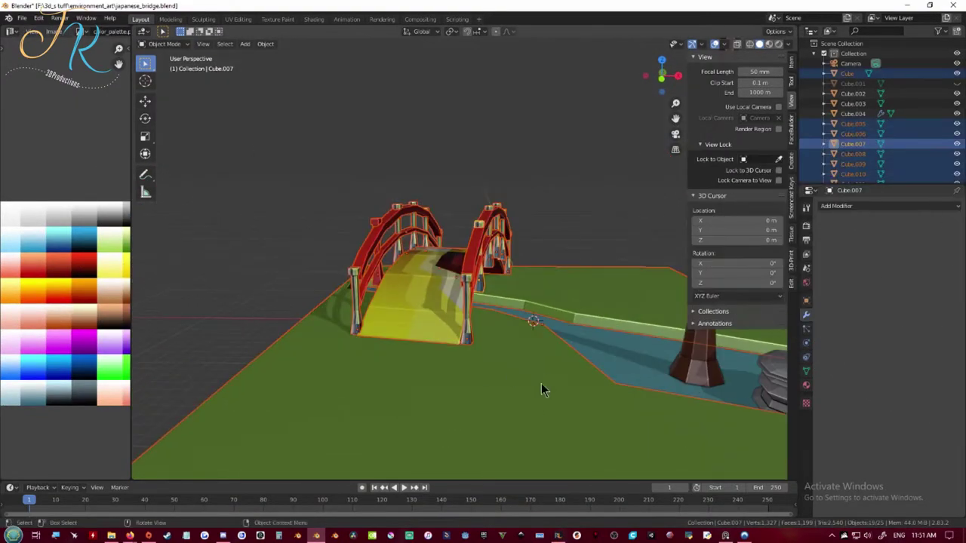
pyautogui.keyDown('ctrl'); pyautogui.moveTo(422, 301); pyautogui.dragTo(406, 389); pyautogui.keyUp('ctrl')
pyautogui.hotkey('ctrl', 'j')
pyautogui.press('Tab')
pyautogui.moveTo(468, 280); pyautogui.dragTo(456, 295, button='middle')
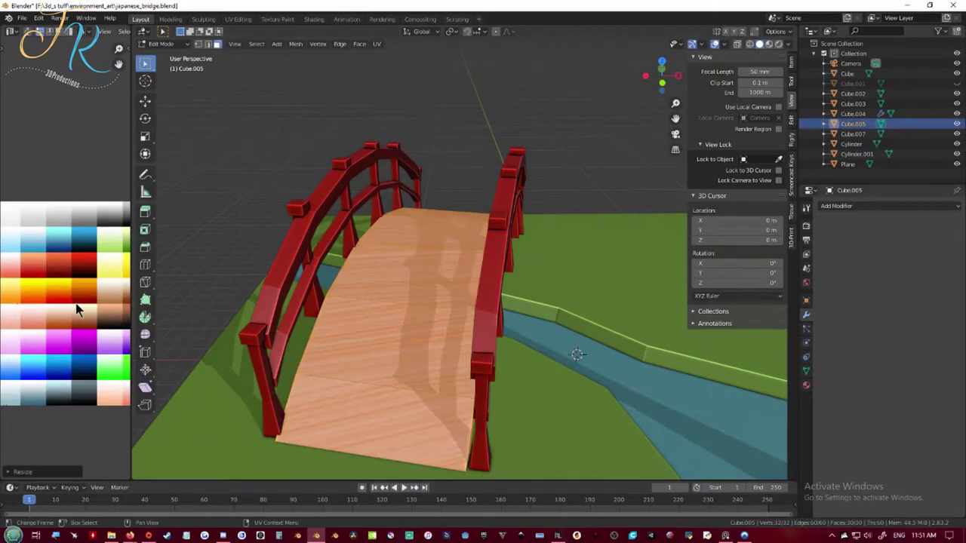
# Step: Collapse the bridge deck's UVs onto a light gray palette swatch and save the file
pyautogui.click(75, 309)
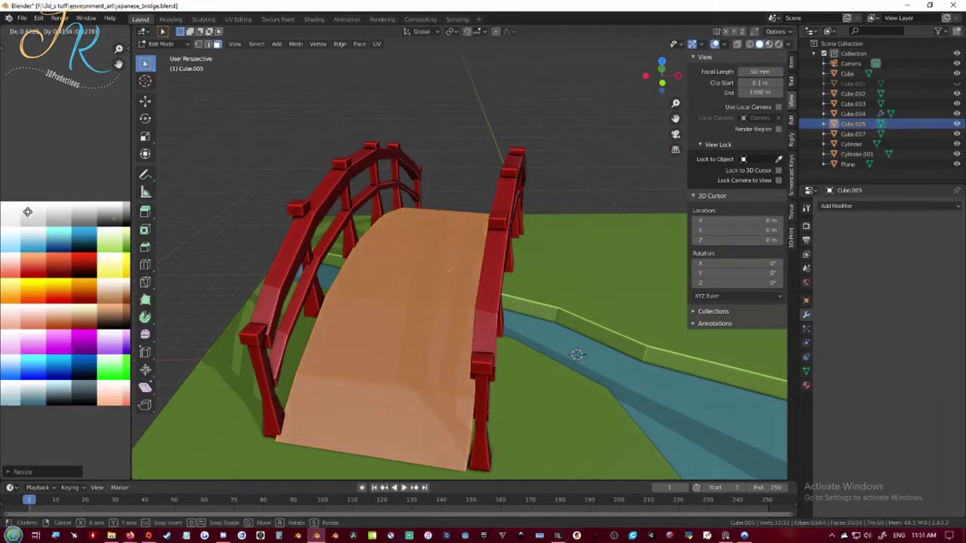
pyautogui.click(30, 209)
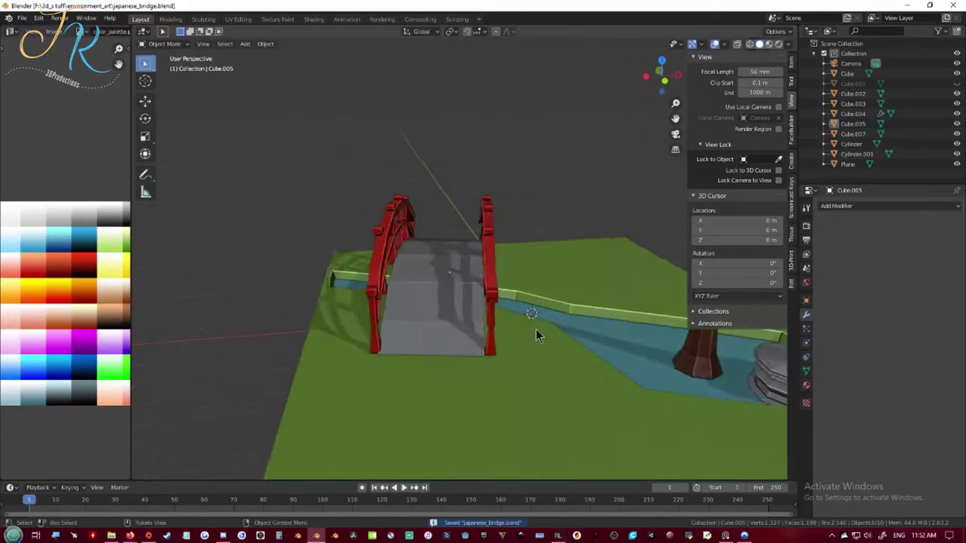
pyautogui.scroll(-3, 536, 329)
pyautogui.moveTo(536, 329); pyautogui.dragTo(513, 281, button='middle')
pyautogui.press('n')
pyautogui.hotkey('ctrl', 's')
# Step: Add a cylinder in the river beyond the bridge and scale it down to a small post
pyautogui.scroll(2, 474, 287)
pyautogui.hotkey('shift', 'a')
pyautogui.click(528, 271)
pyautogui.press('s')
pyautogui.click(445, 227)
pyautogui.scroll(6, 346, 268)
# Step: Collapse the small post's UVs onto a brown palette swatch and assign Material.001 to it
pyautogui.press('Tab')
pyautogui.press('s')
pyautogui.click(105, 324)
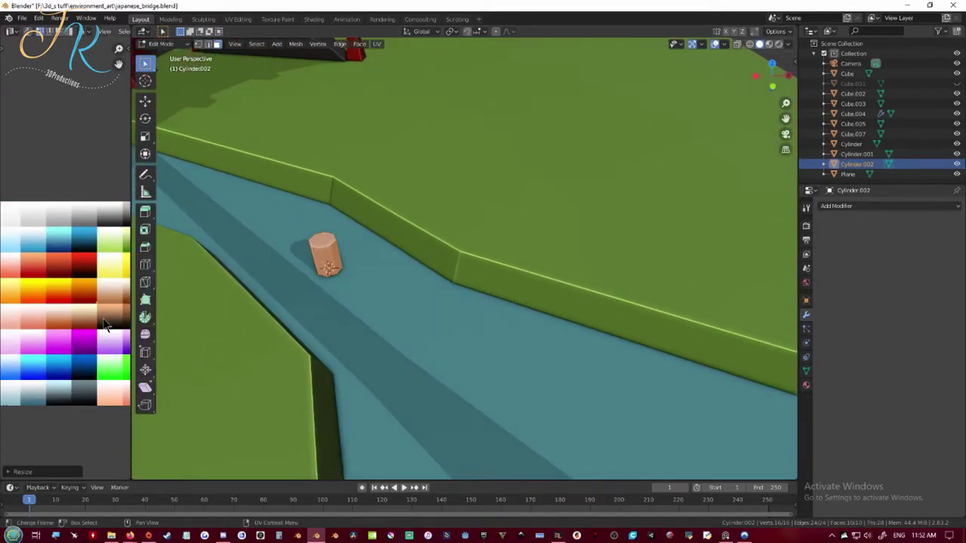
pyautogui.click(806, 385)
pyautogui.click(825, 249)
pyautogui.click(842, 276)
# Step: Scale the post by 2 along Z, lower it into the water and set it against the far riverbank
pyautogui.press('Tab')
pyautogui.moveTo(400, 332); pyautogui.dragTo(431, 338, button='middle')
pyautogui.press('s')
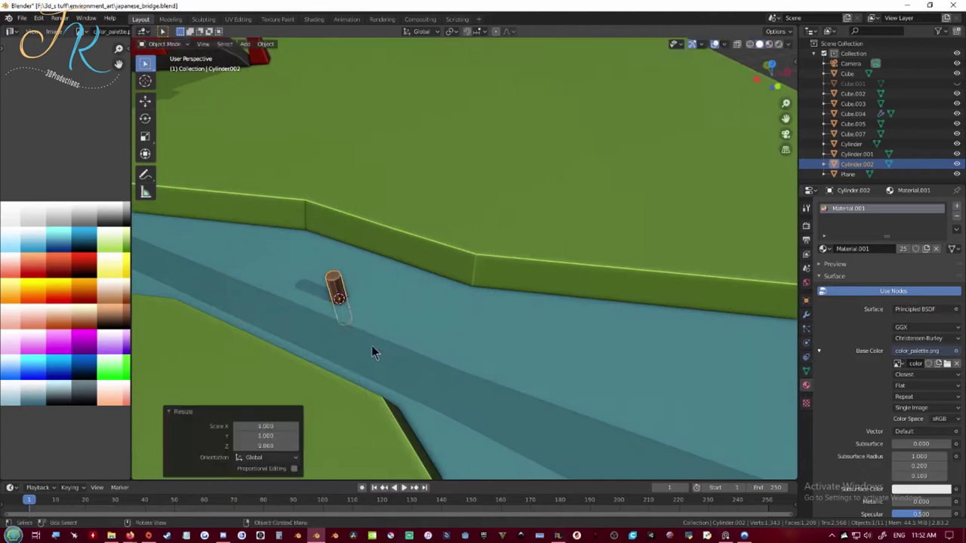
pyautogui.moveTo(373, 348); pyautogui.dragTo(377, 329, button='middle')
pyautogui.click(511, 278)
pyautogui.moveTo(512, 278); pyautogui.dragTo(424, 306, button='middle')
pyautogui.press('g')
pyautogui.press('z')
pyautogui.click(424, 294)
pyautogui.moveTo(355, 279); pyautogui.dragTo(420, 307, button='middle')
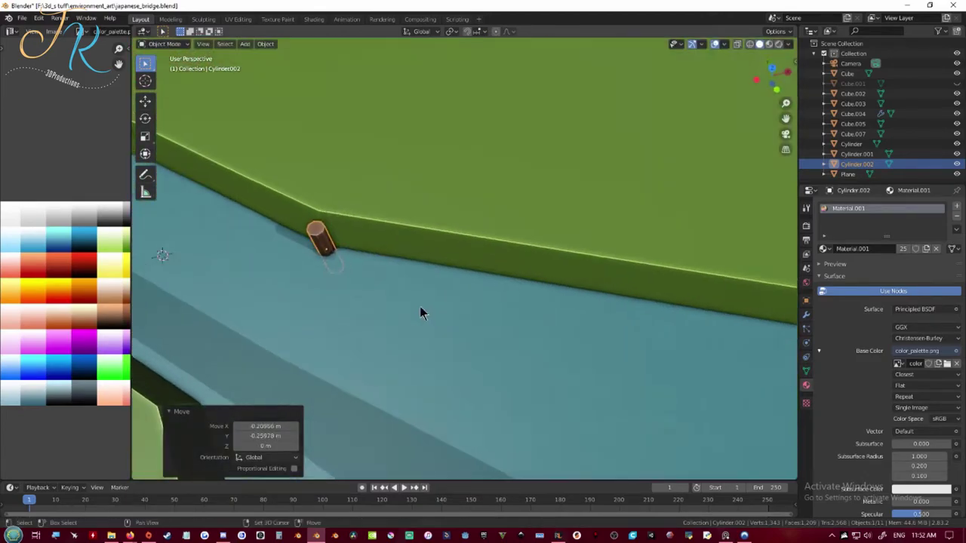
# Step: Add an Array modifier to the post with count 43 and constant offset X 1.95 m, Y -1.03 m, and save the file
pyautogui.click(806, 314)
pyautogui.click(846, 206)
pyautogui.click(740, 232)
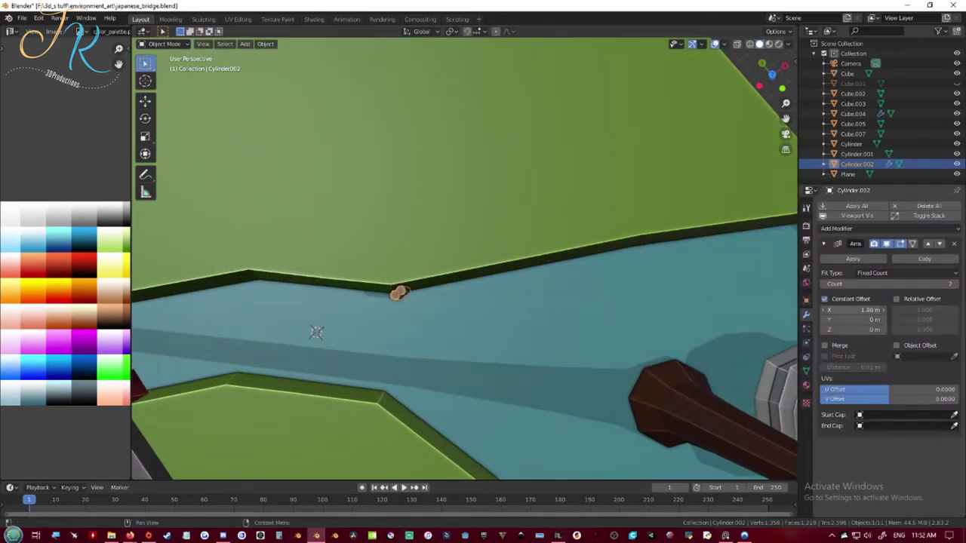
pyautogui.moveTo(868, 284); pyautogui.dragTo(928, 283)
pyautogui.scroll(-1, 670, 280)
pyautogui.keyDown('shift'); pyautogui.moveTo(669, 280); pyautogui.dragTo(570, 305, button='middle'); pyautogui.keyUp('shift')
pyautogui.hotkey('alt', 'a')
pyautogui.hotkey('alt', 'a')
pyautogui.hotkey('ctrl', 's')
pyautogui.moveTo(268, 309); pyautogui.dragTo(208, 269, button='middle')
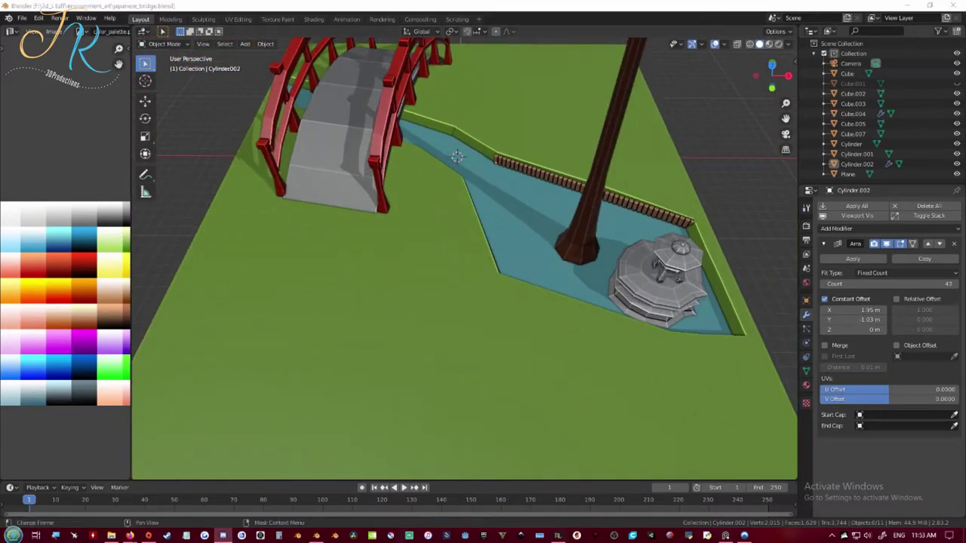
# Step: Rotate the bridge together with its railings in the top view, reposition it across the river, and save the file
pyautogui.moveTo(456, 156); pyautogui.dragTo(422, 169, button='middle')
pyautogui.hotkey('ctrl', 's')
pyautogui.moveTo(500, 215); pyautogui.dragTo(420, 226, button='middle')
pyautogui.click(383, 202)
pyautogui.keyDown('shift'); pyautogui.click(406, 183); pyautogui.keyUp('shift')
pyautogui.press('KP_7')
pyautogui.scroll(-3, 419, 178)
pyautogui.press('r')
pyautogui.click(494, 232)
pyautogui.press('g')
pyautogui.click(461, 235)
pyautogui.hotkey('alt', 'a')
pyautogui.hotkey('ctrl', 's')
# Step: Add a cube in the river, assign Material.001 to it and place its UVs on a grey palette swatch
pyautogui.hotkey('shift', 'a')
pyautogui.click(555, 237)
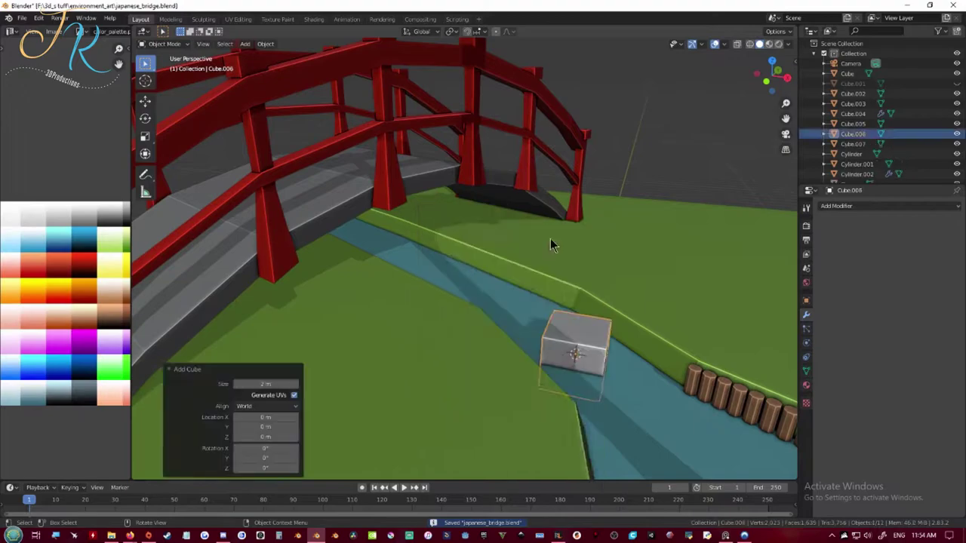
pyautogui.click(806, 384)
pyautogui.moveTo(561, 254); pyautogui.dragTo(564, 339, button='middle')
pyautogui.click(824, 249)
pyautogui.click(851, 273)
pyautogui.press('Tab')
pyautogui.click(100, 221)
pyautogui.press('Tab')
# Step: Move the cube horizontally onto the far riverbank beside the bridge and adjust its height
pyautogui.press('g')
pyautogui.hotkey('shift', 'z')
pyautogui.click(452, 178)
pyautogui.moveTo(502, 195); pyautogui.dragTo(471, 264, button='middle')
pyautogui.press('g')
pyautogui.press('z')
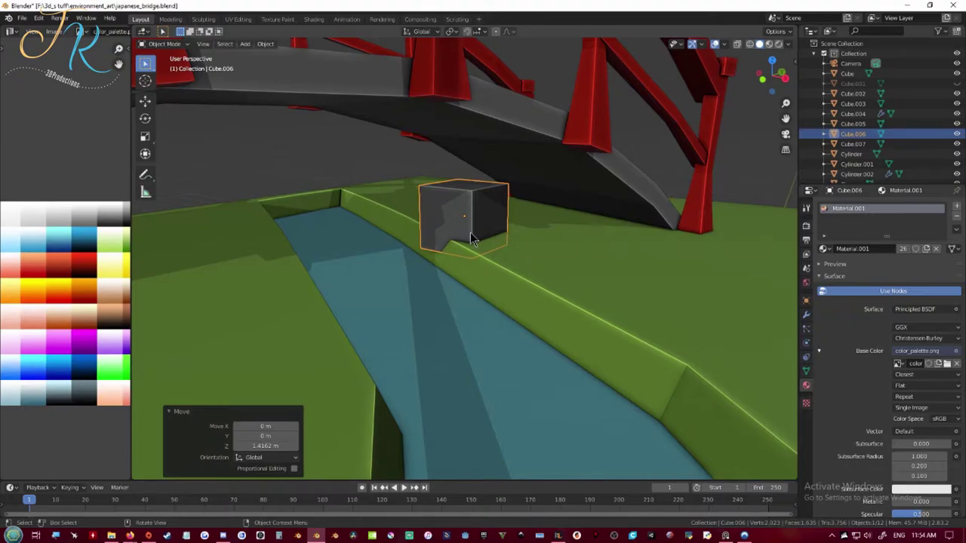
pyautogui.moveTo(470, 232); pyautogui.dragTo(491, 260, button='middle')
# Step: Scale the cube up in X and Y, adjust its Z scale, and fit the slab onto the bank beneath the bridge
pyautogui.press('s')
pyautogui.hotkey('shift', 'z')
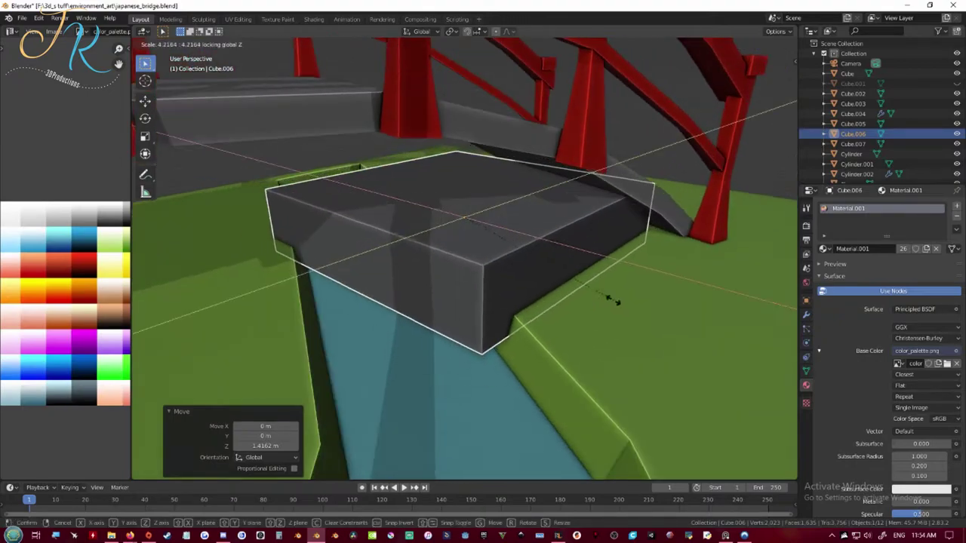
pyautogui.click(562, 292)
pyautogui.press('s')
pyautogui.press('z')
pyautogui.click(523, 307)
pyautogui.press('g')
pyautogui.click(521, 294)
pyautogui.moveTo(524, 307); pyautogui.dragTo(407, 253, button='middle')
# Step: Move the slab's edges in Edit Mode to shape it into a wedge sloping from the bridge down to the river
pyautogui.press('Tab')
pyautogui.click(575, 226)
pyautogui.press('g')
pyautogui.click(578, 231)
pyautogui.press('g')
pyautogui.click(462, 183)
pyautogui.press('g')
pyautogui.press('z')
pyautogui.press('g')
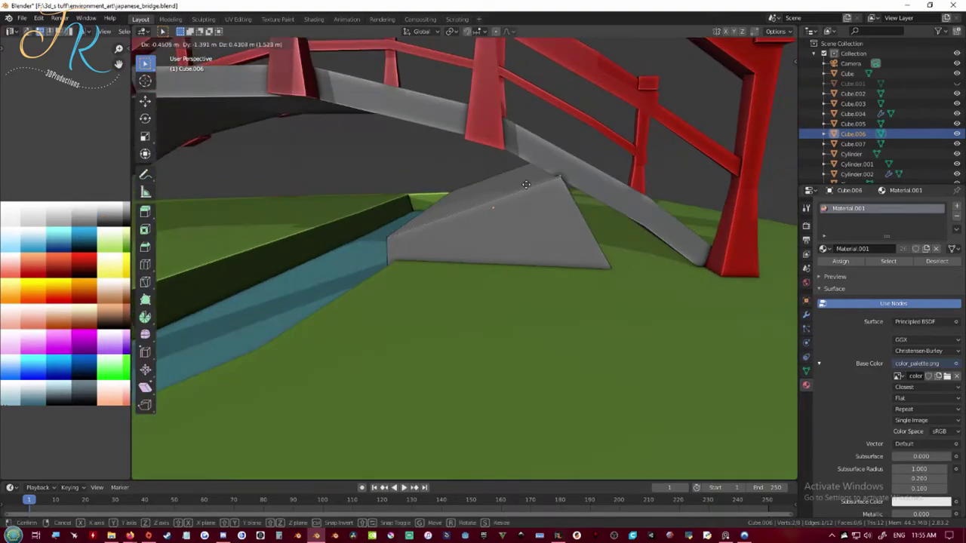
# Step: Extrude the back of the wedge toward the bridge's far end and adjust the height of its riverside edge
pyautogui.press('Tab')
pyautogui.moveTo(528, 186); pyautogui.dragTo(532, 243, button='middle')
pyautogui.press('Tab')
pyautogui.press('e')
pyautogui.press('g')
pyautogui.click(671, 265)
pyautogui.moveTo(670, 265); pyautogui.dragTo(562, 323, button='middle')
pyautogui.click(426, 234)
pyautogui.press('g')
pyautogui.press('z')
pyautogui.click(429, 229)
# Step: Adjust a lower edge of the rock and use alternating edge loops around its sides to form recessed stone layers
pyautogui.hotkey('ctrl', 's')
pyautogui.click(585, 311)
pyautogui.press('g')
pyautogui.click(587, 318)
pyautogui.click(518, 309)
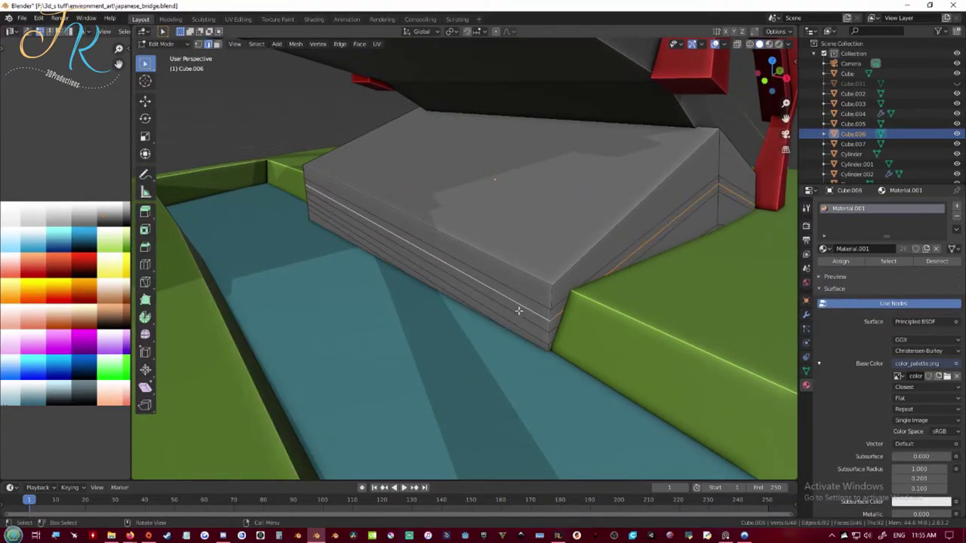
pyautogui.moveTo(593, 344); pyautogui.dragTo(551, 373, button='middle')
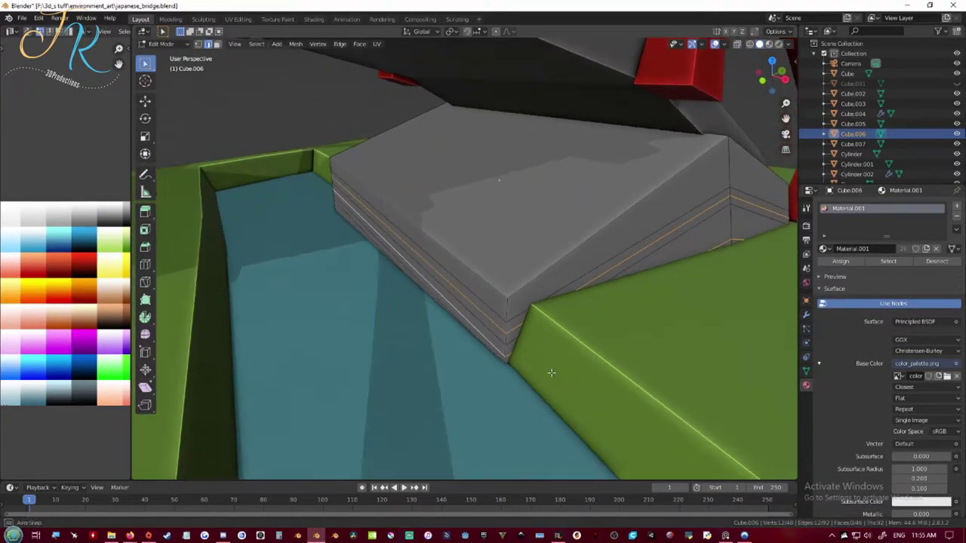
pyautogui.click(578, 323)
# Step: Raise the rock's upper edge about 1.4 m, then add a loop cut and reposition a side edge
pyautogui.moveTo(578, 323); pyautogui.dragTo(530, 147, button='middle')
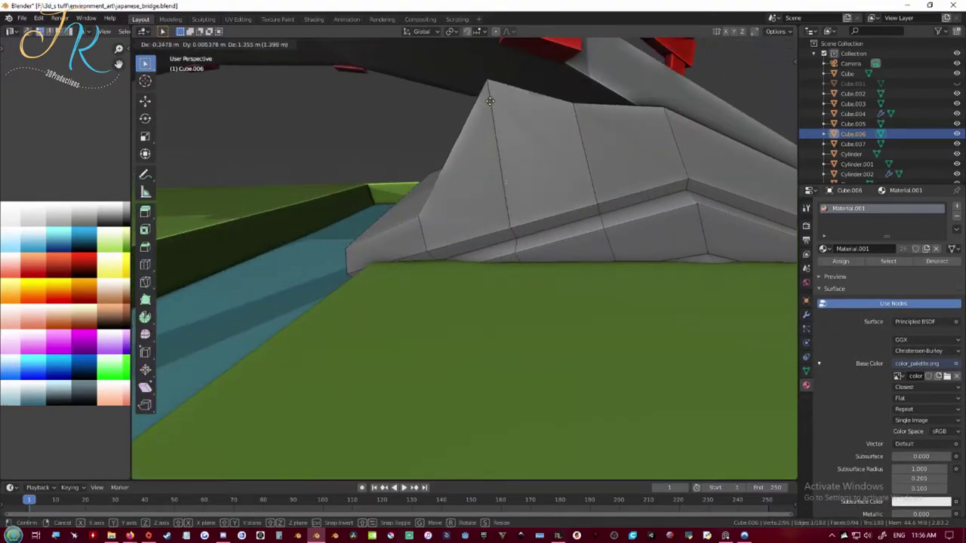
pyautogui.click(489, 104)
pyautogui.press('Tab')
pyautogui.press('Tab')
pyautogui.hotkey('ctrl', 'r')
pyautogui.moveTo(435, 168); pyautogui.dragTo(621, 243, button='middle')
pyautogui.click(680, 156)
pyautogui.press('g')
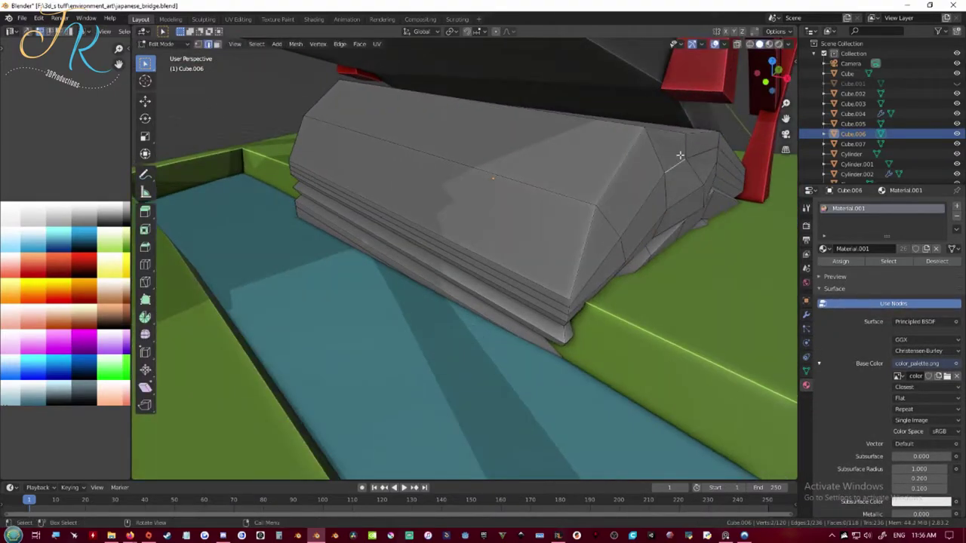
pyautogui.click(680, 155)
# Step: Add crosswise loop cuts to the rock and move its riverside edges with smooth proportional editing
pyautogui.moveTo(589, 196); pyautogui.dragTo(664, 181, button='middle')
pyautogui.hotkey('ctrl', 'r')
pyautogui.scroll(2, 483, 181)
pyautogui.click(483, 182)
pyautogui.rightClick(482, 181)
pyautogui.click(457, 178)
pyautogui.moveTo(456, 177); pyautogui.dragTo(418, 205, button='middle')
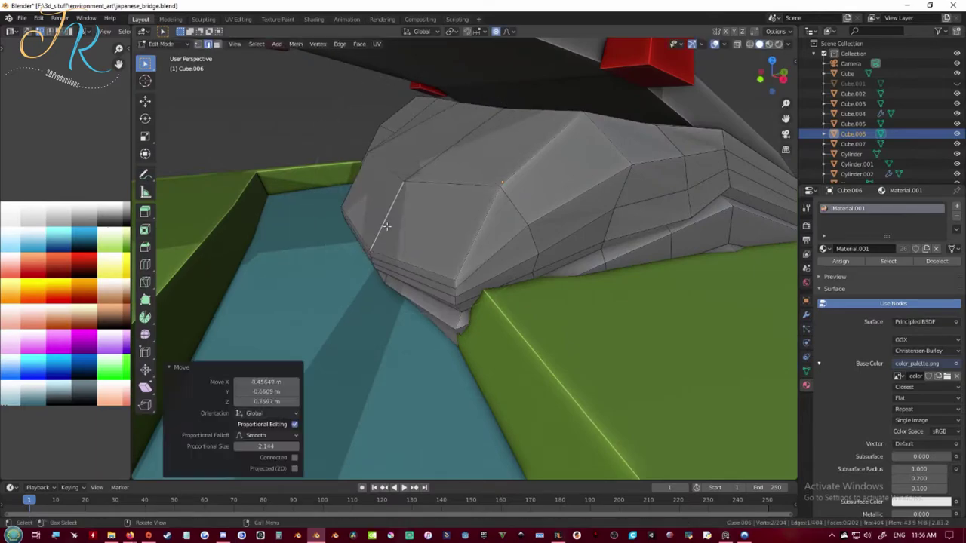
pyautogui.moveTo(318, 229); pyautogui.dragTo(423, 208, button='middle')
pyautogui.press('g')
pyautogui.click(332, 227)
# Step: Select an edge path along the rock's top, reshape it with proportional editing, and save the file
pyautogui.press('Tab')
pyautogui.press('Tab')
pyautogui.click(400, 170)
pyautogui.keyDown('ctrl'); pyautogui.click(487, 192); pyautogui.keyUp('ctrl')
pyautogui.press('g')
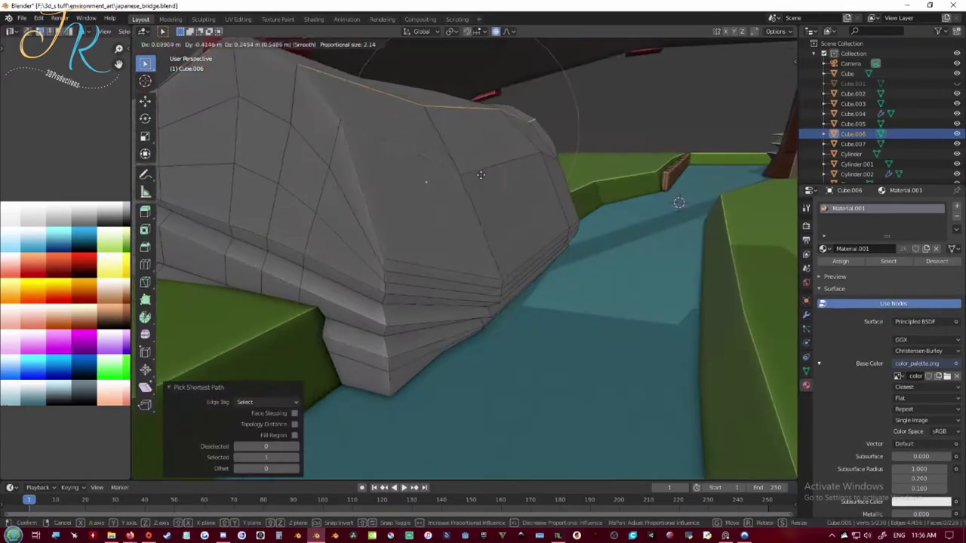
pyautogui.click(482, 174)
pyautogui.press('Tab')
pyautogui.moveTo(482, 174); pyautogui.dragTo(679, 381, button='middle')
pyautogui.hotkey('ctrl', 's')
# Step: Select the edge path down the rock's front corner, move it about 1.3 m with proportional editing, and save the file
pyautogui.press('Tab')
pyautogui.click(620, 136)
pyautogui.keyDown('ctrl'); pyautogui.click(606, 215); pyautogui.keyUp('ctrl')
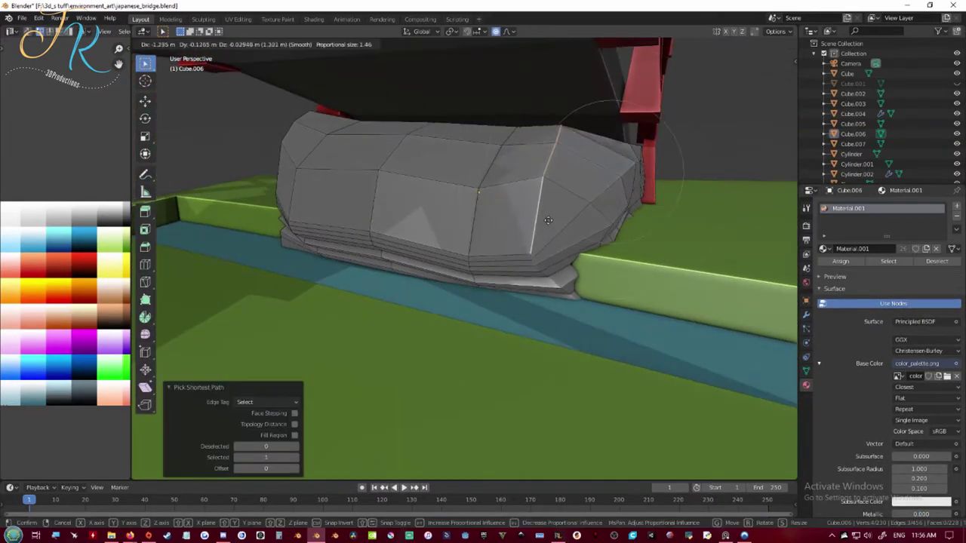
pyautogui.click(547, 222)
pyautogui.press('Tab')
pyautogui.moveTo(547, 221); pyautogui.dragTo(509, 252, button='middle')
pyautogui.hotkey('ctrl', 's')
# Step: Check the rock in the camera view, then shift more edge paths on its riverside face for irregularity and save
pyautogui.press('Tab')
pyautogui.moveTo(664, 233); pyautogui.dragTo(503, 296, button='middle')
pyautogui.press('Tab')
pyautogui.press('KP_0')
pyautogui.hotkey('ctrl', 's')
pyautogui.scroll(5, 435, 320)
pyautogui.moveTo(497, 228); pyautogui.dragTo(407, 309, button='middle')
pyautogui.press('Tab')
pyautogui.click(364, 375)
pyautogui.moveTo(365, 375); pyautogui.dragTo(452, 370, button='middle')
pyautogui.keyDown('ctrl'); pyautogui.click(271, 337); pyautogui.keyUp('ctrl')
pyautogui.click(358, 359)
pyautogui.moveTo(359, 359); pyautogui.dragTo(323, 308, button='middle')
pyautogui.click(313, 247)
pyautogui.moveTo(313, 248); pyautogui.dragTo(291, 264, button='middle')
pyautogui.press('Tab')
pyautogui.hotkey('ctrl', 's')
# Step: Refine the remaining edge paths at the rock's river end and save the finished rock
pyautogui.scroll(-5, 448, 328)
pyautogui.press('Tab')
pyautogui.click(327, 279)
pyautogui.moveTo(448, 327); pyautogui.dragTo(243, 228, button='middle')
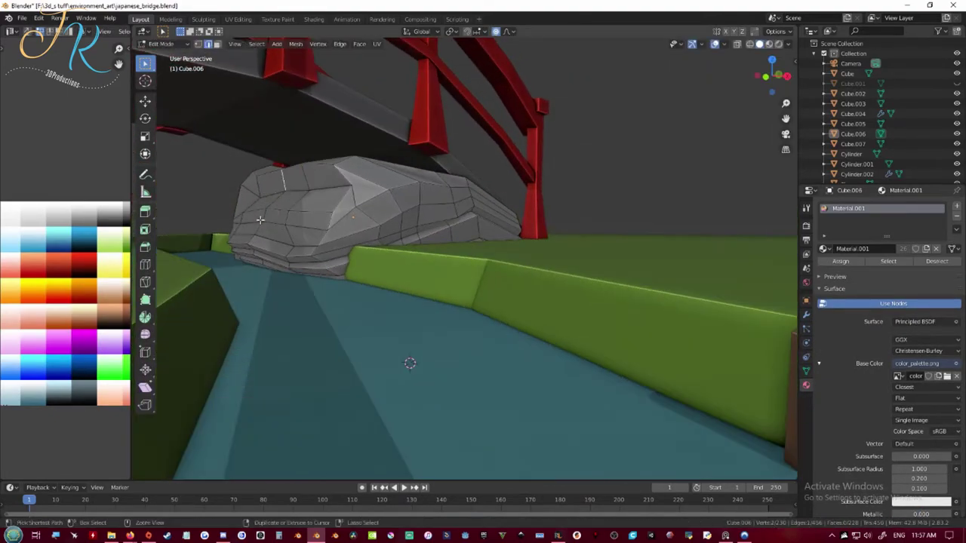
pyautogui.keyDown('ctrl'); pyautogui.click(260, 220); pyautogui.keyUp('ctrl')
pyautogui.press('Tab')
pyautogui.scroll(-5, 350, 322)
pyautogui.hotkey('ctrl', 's')
pyautogui.press('Tab')
pyautogui.keyDown('ctrl'); pyautogui.click(239, 226); pyautogui.keyUp('ctrl')
pyautogui.press('Tab')
pyautogui.hotkey('ctrl', 's')
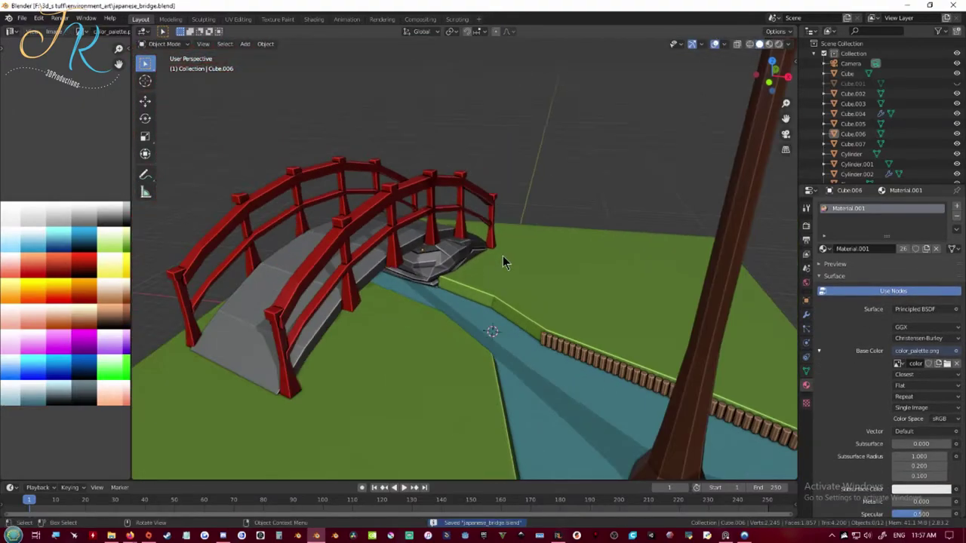
# Step: Duplicate the tree trunk, place the copy on the grass behind the riverbank, adjust its height and rotate it
pyautogui.press('KP_0')
pyautogui.click(535, 270)
pyautogui.moveTo(535, 270); pyautogui.dragTo(487, 292, button='middle')
pyautogui.hotkey('shift', 'd')
pyautogui.hotkey('shift', 'z')
pyautogui.click(486, 321)
pyautogui.press('g')
pyautogui.press('z')
pyautogui.click(487, 321)
pyautogui.moveTo(544, 242)
pyautogui.mouseDown(button='middle')
pyautogui.moveTo(538, 265)
pyautogui.moveTo(555, 255)
pyautogui.mouseUp(button='middle')
pyautogui.press('KP_0')
pyautogui.press('r')
pyautogui.moveTo(540, 311); pyautogui.dragTo(555, 393, button='middle')
pyautogui.click(555, 356)
# Step: Duplicate a trunk again and move the copy horizontally to the grass behind the bridge
pyautogui.hotkey('shift', 'd')
pyautogui.hotkey('shift', 'z')
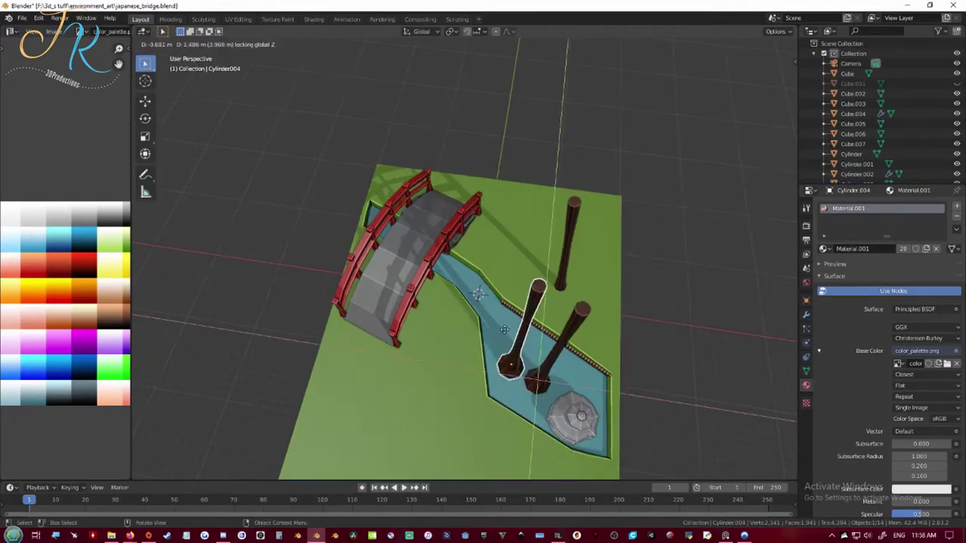
pyautogui.click(436, 166)
# Step: Move the UVs of the trunk behind the bridge onto a lighter brown palette swatch and save the file
pyautogui.press('Tab')
pyautogui.moveTo(125, 326); pyautogui.dragTo(56, 332, button='middle')
pyautogui.press('g')
pyautogui.click(59, 245)
pyautogui.moveTo(336, 245); pyautogui.dragTo(369, 174, button='middle')
pyautogui.press('Tab')
pyautogui.press('KP_0')
pyautogui.hotkey('ctrl', 's')
pyautogui.click(62, 321)
pyautogui.press('Tab')
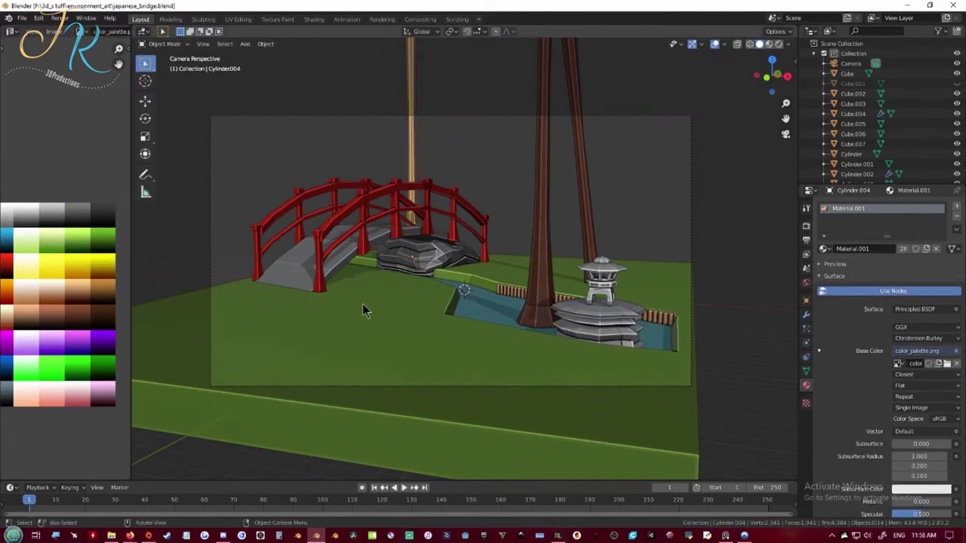
# Step: Select the ground geometry at the river's end past the lantern and move it along X to lengthen the river
pyautogui.moveTo(499, 323); pyautogui.dragTo(555, 355, button='middle')
pyautogui.click(649, 317)
pyautogui.press('Tab')
pyautogui.click(564, 302)
pyautogui.press('ctrl+KP_Add')
pyautogui.moveTo(483, 280); pyautogui.dragTo(377, 189, button='middle')
pyautogui.keyDown('shift'); pyautogui.click(511, 222); pyautogui.keyUp('shift')
pyautogui.moveTo(511, 222); pyautogui.dragTo(528, 295, button='middle')
pyautogui.press('g')
pyautogui.press('x')
pyautogui.click(563, 289)
pyautogui.press('Tab')
# Step: Save the file and raise the array count of the riverbank posts to 25
pyautogui.click(483, 263)
pyautogui.press('Tab')
pyautogui.press('2')
pyautogui.click(488, 260)
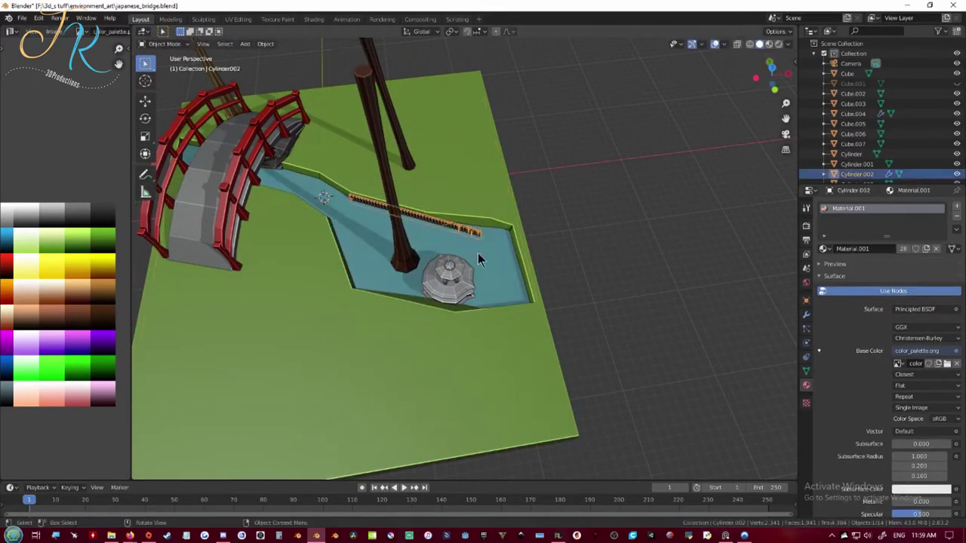
pyautogui.scroll(6, 487, 252)
pyautogui.hotkey('ctrl', 's')
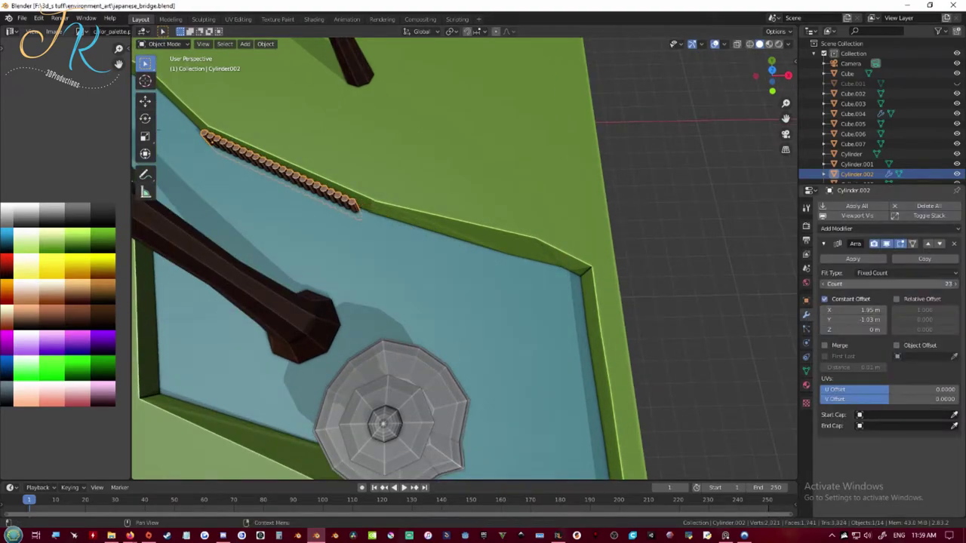
pyautogui.click(955, 283)
pyautogui.click(956, 283)
# Step: Try a second Array modifier with an adjusted offset on the posts to continue the row along the riverbank
pyautogui.click(862, 229)
pyautogui.click(765, 254)
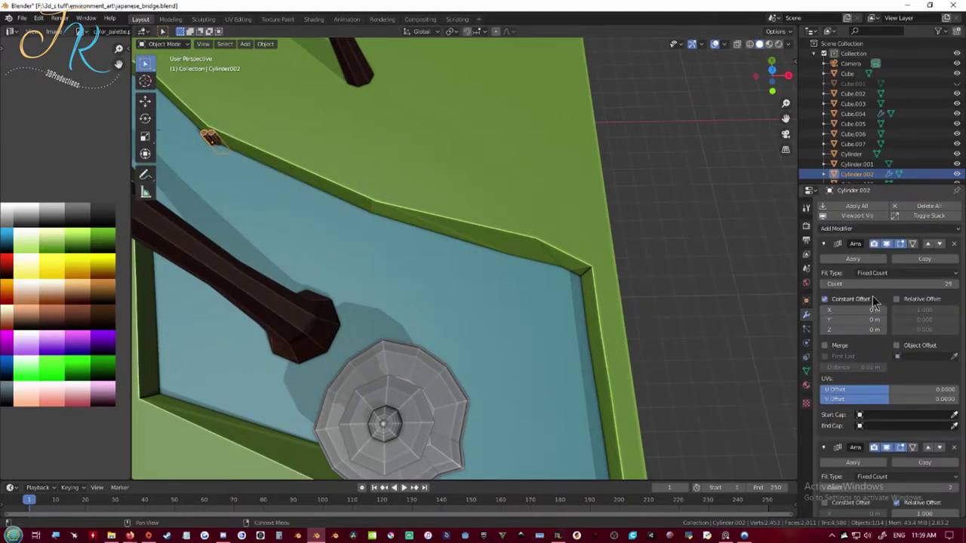
pyautogui.scroll(-4, 883, 340)
pyautogui.click(896, 376)
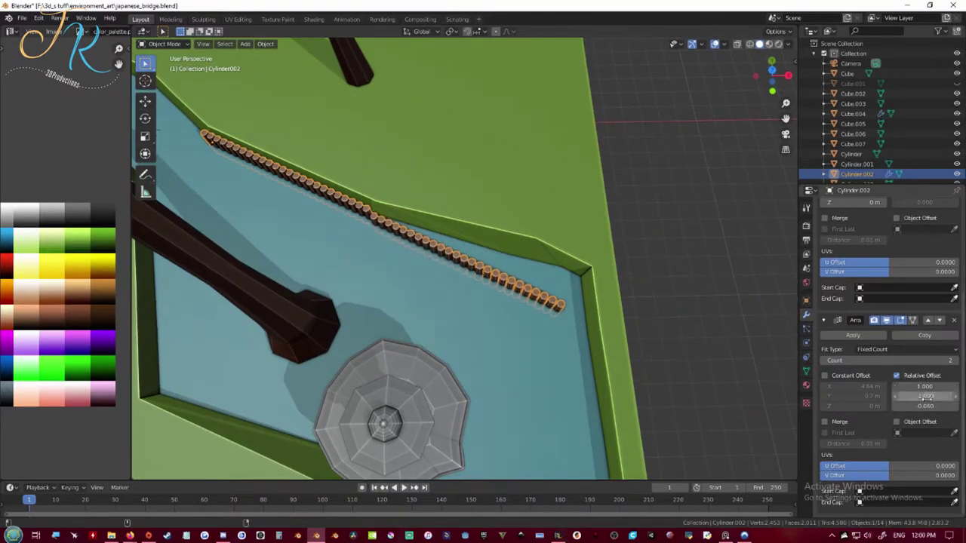
pyautogui.moveTo(925, 396); pyautogui.dragTo(881, 441)
pyautogui.click(896, 422)
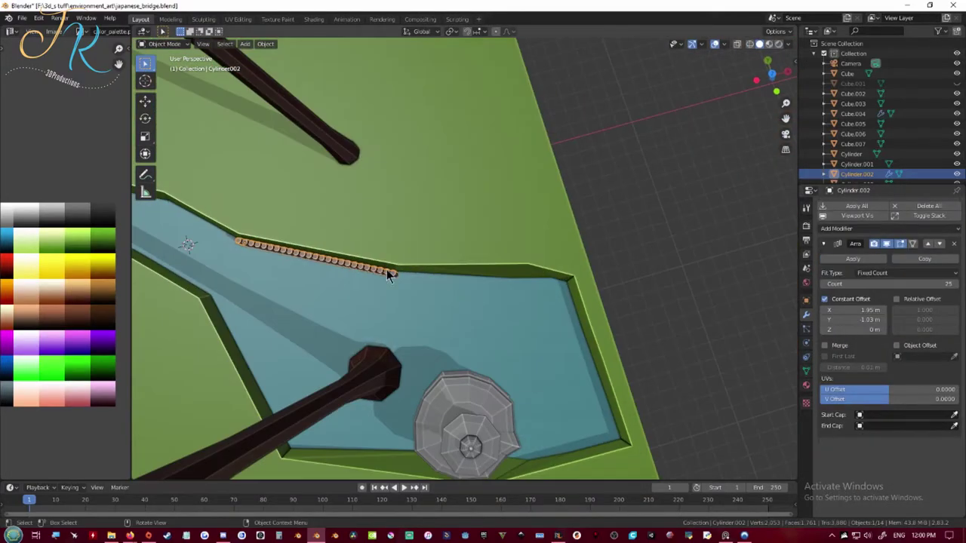
# Step: Duplicate the post row, rotate and position the copy along the remaining riverbank, adjust its height and save the file
pyautogui.press('KP_7')
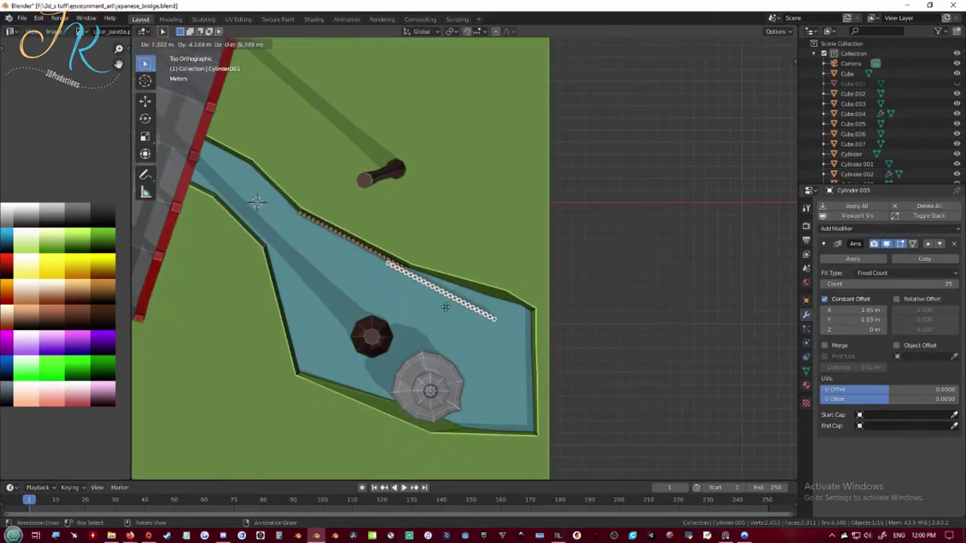
pyautogui.hotkey('shift', 'd')
pyautogui.press('r')
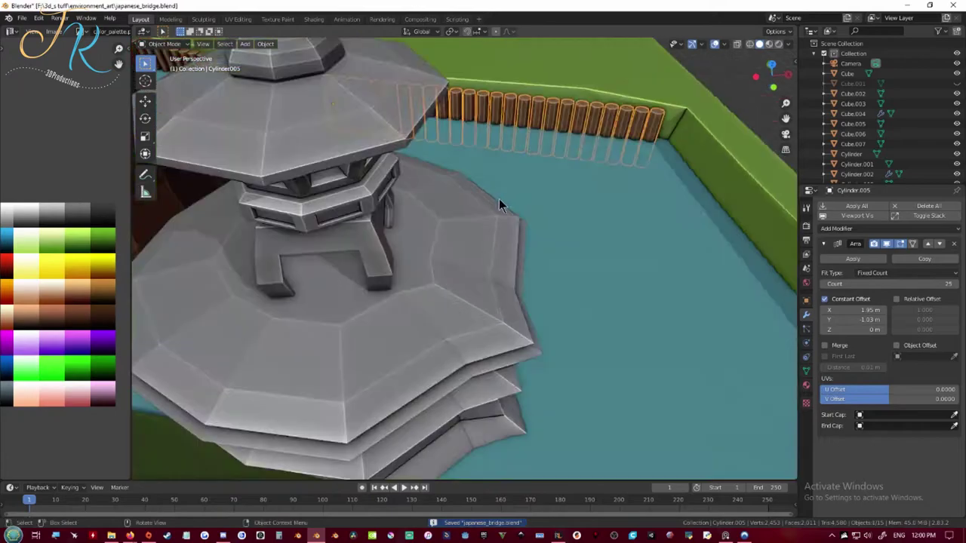
pyautogui.press('g')
pyautogui.press('z')
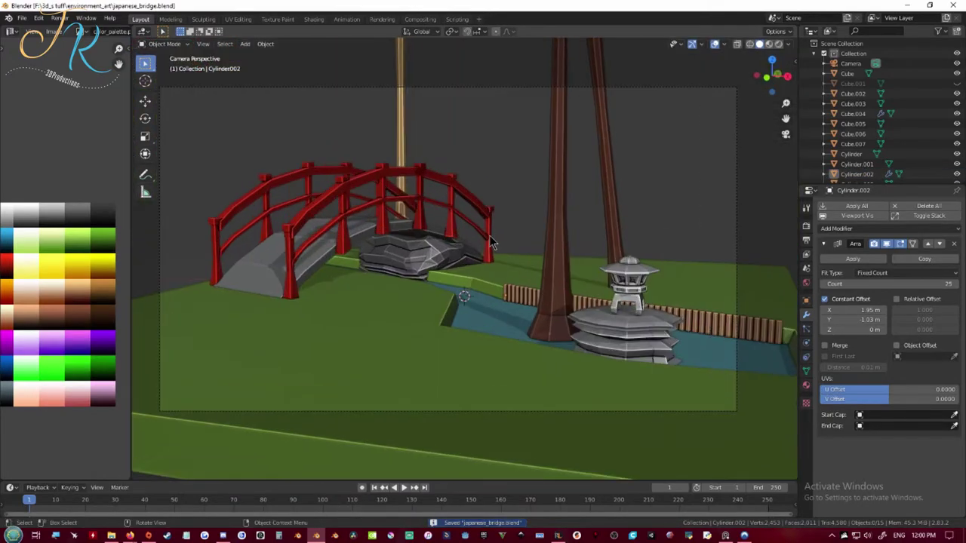
pyautogui.click(506, 290)
pyautogui.moveTo(491, 306); pyautogui.dragTo(460, 226, button='middle')
pyautogui.hotkey('ctrl', 's')
# Step: Try an icosphere on the grass in front of the bridge, then delete it
pyautogui.hotkey('shift', 'a')
pyautogui.moveTo(452, 220)
pyautogui.click(529, 262)
pyautogui.press('g')
pyautogui.click(481, 332)
pyautogui.scroll(3, 526, 364)
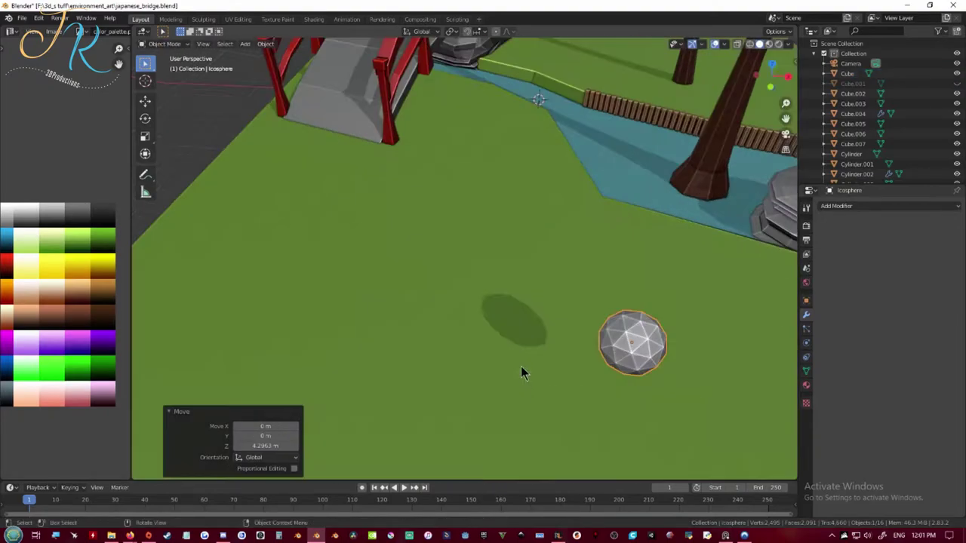
pyautogui.press('Delete')
# Step: Add a generated rock at the 3D cursor on the grass and increase its X and Y scales
pyautogui.hotkey('shift', 's')
pyautogui.hotkey('shift', 'a')
pyautogui.moveTo(558, 323)
pyautogui.click(646, 215)
pyautogui.press('KP_Decimal')
pyautogui.moveTo(596, 400); pyautogui.dragTo(622, 381, button='middle')
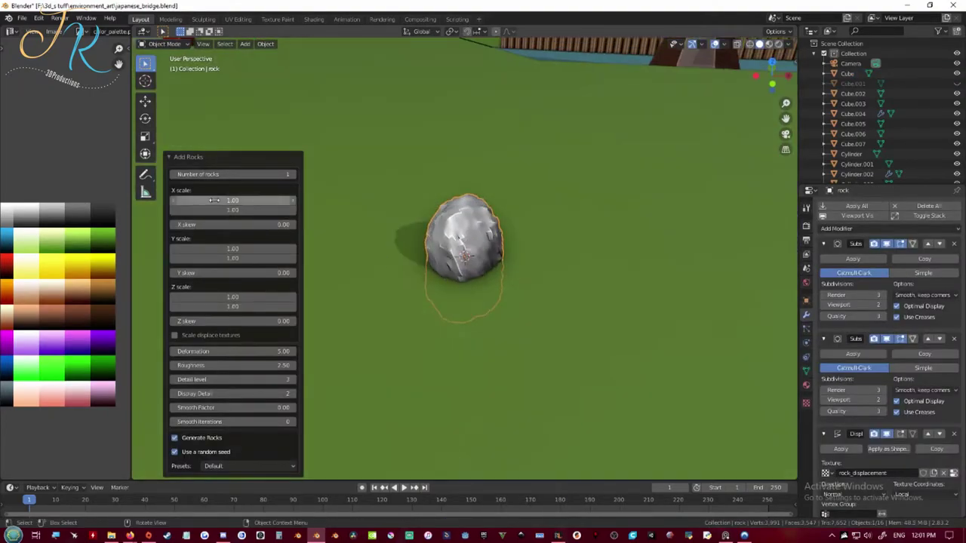
pyautogui.moveTo(234, 200); pyautogui.dragTo(284, 201)
pyautogui.moveTo(234, 211); pyautogui.dragTo(284, 210)
pyautogui.moveTo(237, 250); pyautogui.dragTo(284, 250)
pyautogui.moveTo(237, 259); pyautogui.dragTo(283, 264)
# Step: Scale the rock horizontally without affecting its height to make a flat stepping stone, and save the file
pyautogui.scroll(-10, 483, 256)
pyautogui.moveTo(528, 249); pyautogui.dragTo(610, 183, button='middle')
pyautogui.click(468, 261)
pyautogui.scroll(5, 483, 272)
pyautogui.moveTo(483, 249); pyautogui.dragTo(545, 295, button='middle')
pyautogui.scroll(-5, 483, 302)
pyautogui.hotkey('ctrl', 's')
pyautogui.press('s')
pyautogui.hotkey('shift', 'z')
pyautogui.click(507, 304)
# Step: Arrange the stone and progressively smaller copies horizontally as a stepping-stone path leading to the bridge
pyautogui.press('KP_0')
pyautogui.press('g')
pyautogui.hotkey('shift', 'z')
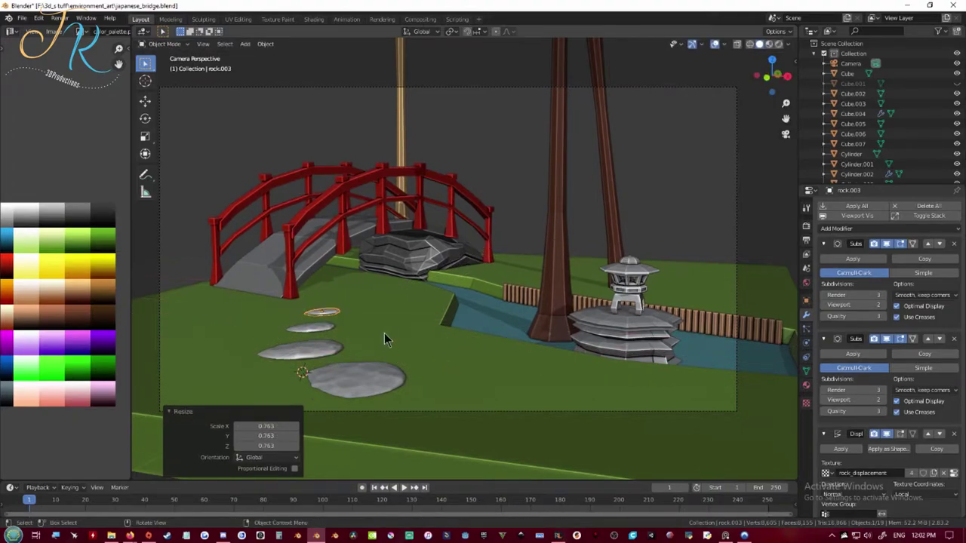
pyautogui.click(411, 408)
pyautogui.click(303, 350)
pyautogui.press('g')
pyautogui.hotkey('shift', 'z')
pyautogui.click(325, 375)
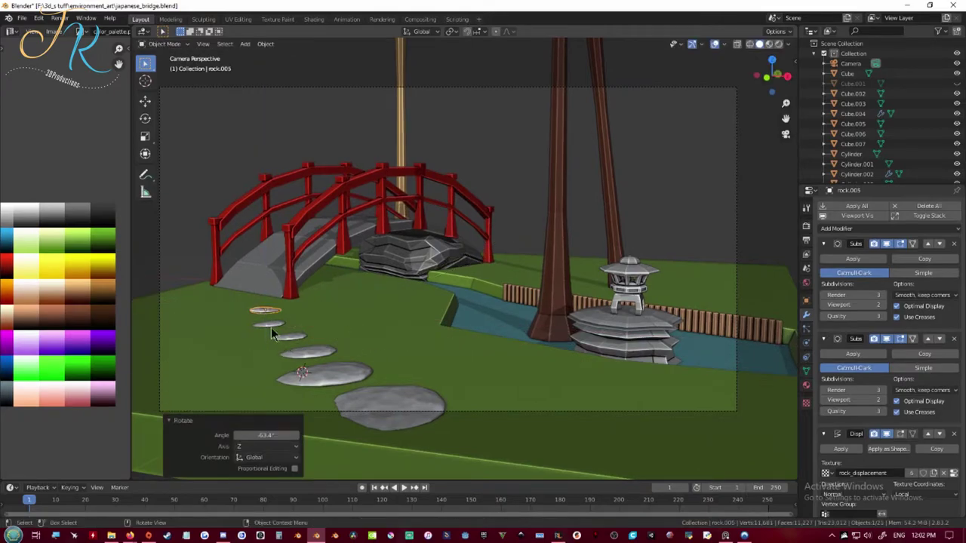
# Step: Rotate one of the small stepping stones near the bridge and save the file
pyautogui.press('KP_Decimal')
pyautogui.moveTo(298, 363); pyautogui.dragTo(649, 298, button='middle')
pyautogui.press('r')
pyautogui.click(697, 290)
pyautogui.scroll(-8, 716, 317)
pyautogui.click(727, 334)
pyautogui.hotkey('ctrl', 's')
pyautogui.press('KP_0')
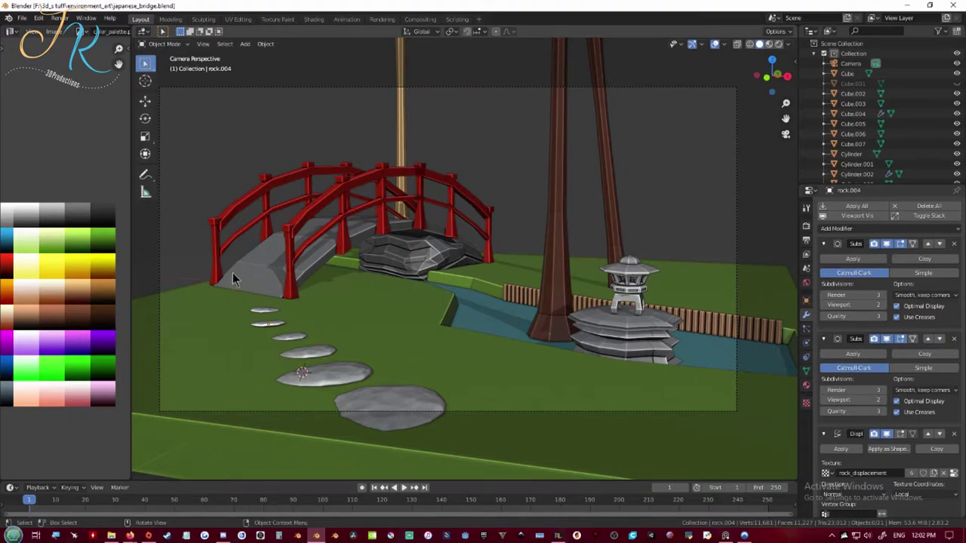
# Step: Select the ground faces in the corner beside the stepping stones and extrude them upward into a raised terrace
pyautogui.click(249, 347)
pyautogui.press('Tab')
pyautogui.moveTo(249, 347); pyautogui.dragTo(408, 393, button='middle')
pyautogui.click(421, 365)
pyautogui.press('c')
pyautogui.moveTo(418, 312); pyautogui.dragTo(360, 295)
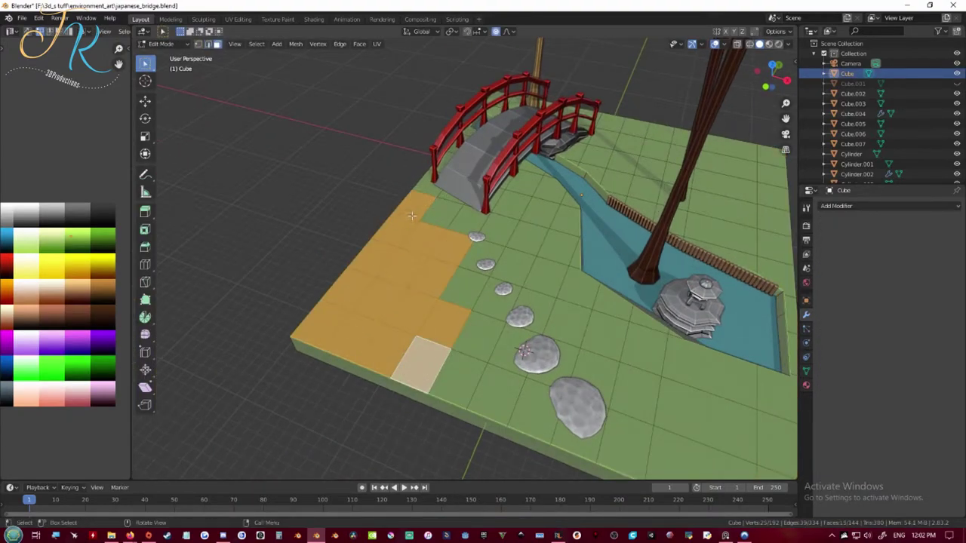
pyautogui.keyDown('shift'); pyautogui.click(413, 208); pyautogui.keyUp('shift')
pyautogui.moveTo(421, 365); pyautogui.dragTo(482, 302, button='middle')
pyautogui.press('e')
pyautogui.click(394, 310)
# Step: Lower edges on the terrace's stone-facing side along Z with proportional editing to slope its top
pyautogui.press('2')
pyautogui.keyDown('ctrl'); pyautogui.click(481, 193); pyautogui.keyUp('ctrl')
pyautogui.keyDown('ctrl'); pyautogui.click(477, 220); pyautogui.keyUp('ctrl')
pyautogui.press('g')
pyautogui.press('z')
pyautogui.click(482, 234)
pyautogui.moveTo(483, 234); pyautogui.dragTo(538, 216, button='middle')
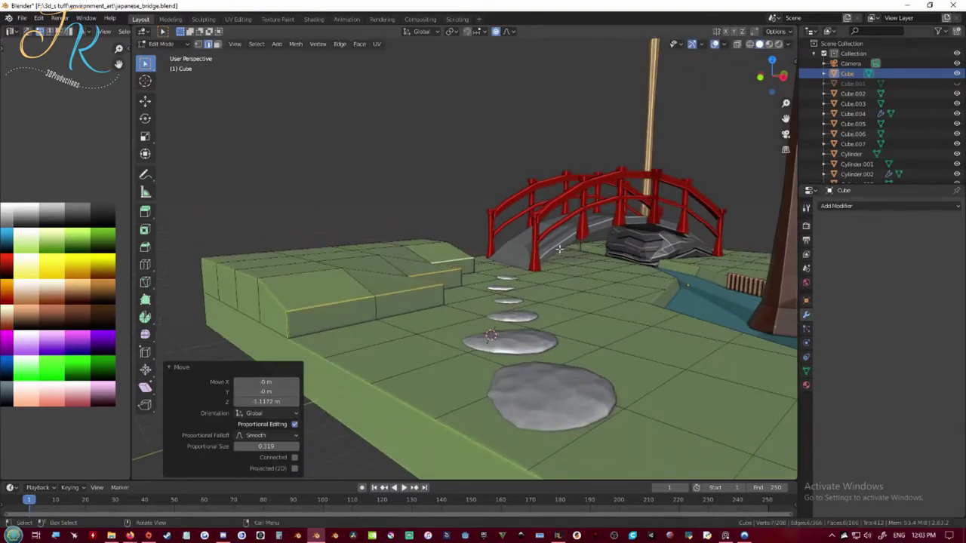
pyautogui.moveTo(560, 249); pyautogui.dragTo(362, 317, button='middle')
pyautogui.click(600, 326)
pyautogui.press('g')
pyautogui.press('z')
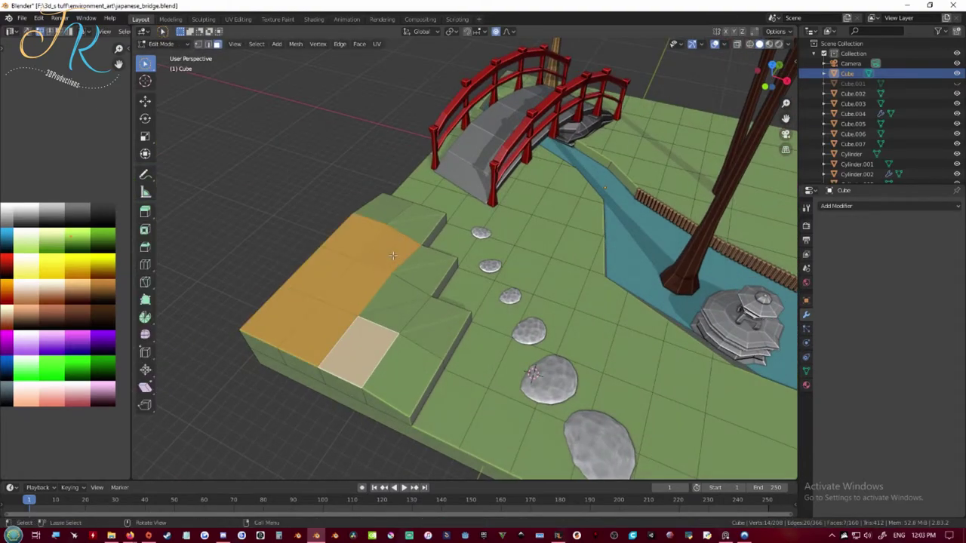
# Step: Inset and recess the terrace's rear top faces to form a bordered bed, and save the file
pyautogui.keyDown('shift'); pyautogui.click(392, 255); pyautogui.keyUp('shift')
pyautogui.moveTo(517, 325); pyautogui.dragTo(393, 203, button='middle')
pyautogui.click(512, 305)
pyautogui.hotkey('ctrl', 's')
pyautogui.click(100, 335)
pyautogui.press('Tab')
pyautogui.press('Tab')
# Step: Move the UVs of the bed's rim and inner faces onto brown palette swatches and save the file
pyautogui.click(334, 325)
pyautogui.keyDown('alt'); pyautogui.click(374, 294); pyautogui.keyUp('alt')
pyautogui.press('g')
pyautogui.click(108, 313)
pyautogui.moveTo(108, 314); pyautogui.dragTo(381, 369, button='middle')
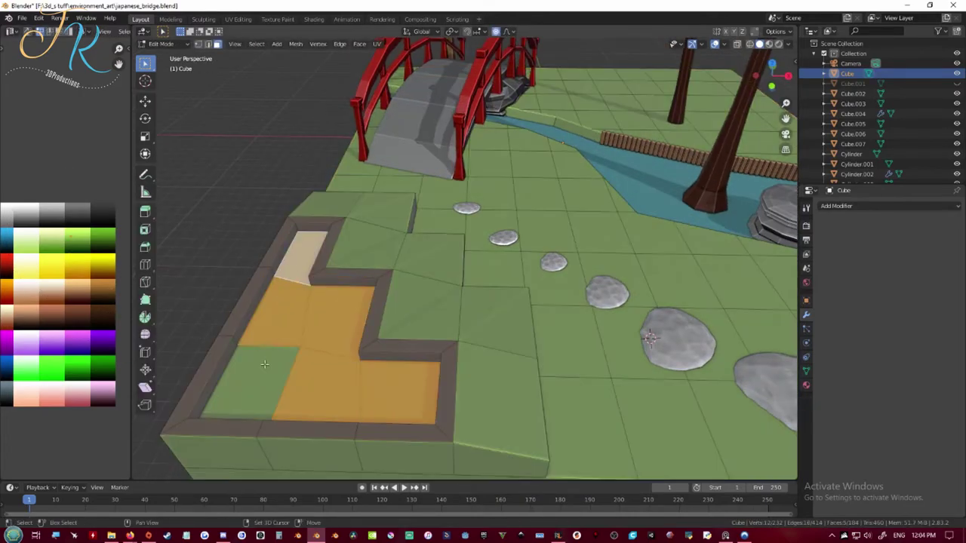
pyautogui.press('Tab')
pyautogui.hotkey('ctrl', 's')
# Step: Move the terrace's edges facing the stepping stones into a zigzag outline and save the file
pyautogui.moveTo(317, 332); pyautogui.dragTo(482, 303, button='middle')
pyautogui.press('Tab')
pyautogui.press('2')
pyautogui.keyDown('ctrl'); pyautogui.click(383, 291); pyautogui.keyUp('ctrl')
pyautogui.press('g')
pyautogui.click(477, 267)
pyautogui.press('Tab')
pyautogui.hotkey('ctrl', 's')
pyautogui.hotkey('ctrl', 's')
# Step: Add a UV sphere with fewer segments, place it on the grass beside the bridge, scale it and save the file
pyautogui.moveTo(584, 219); pyautogui.dragTo(543, 236, button='middle')
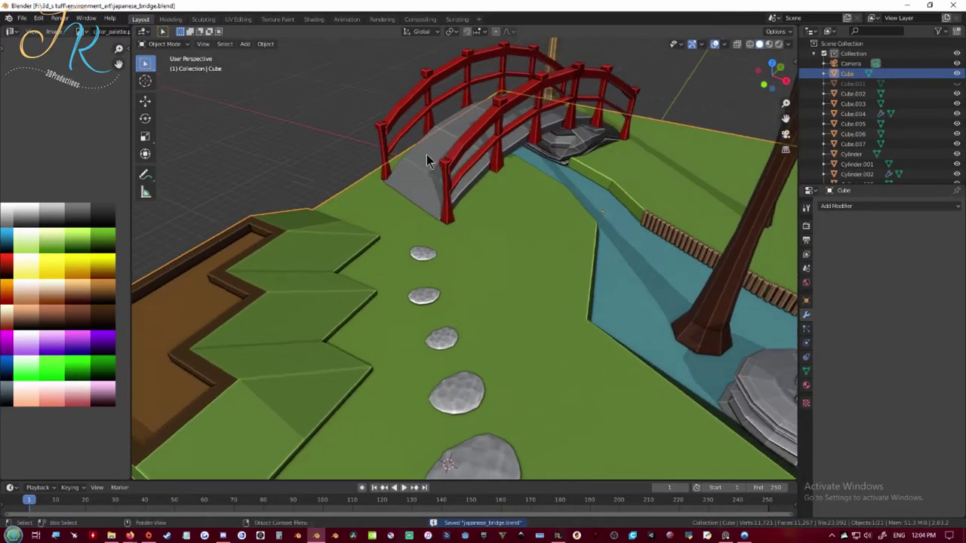
pyautogui.hotkey('shift', 'a')
pyautogui.click(476, 187)
pyautogui.scroll(-5, 504, 246)
pyautogui.scroll(9, 445, 355)
pyautogui.doubleClick(264, 363)
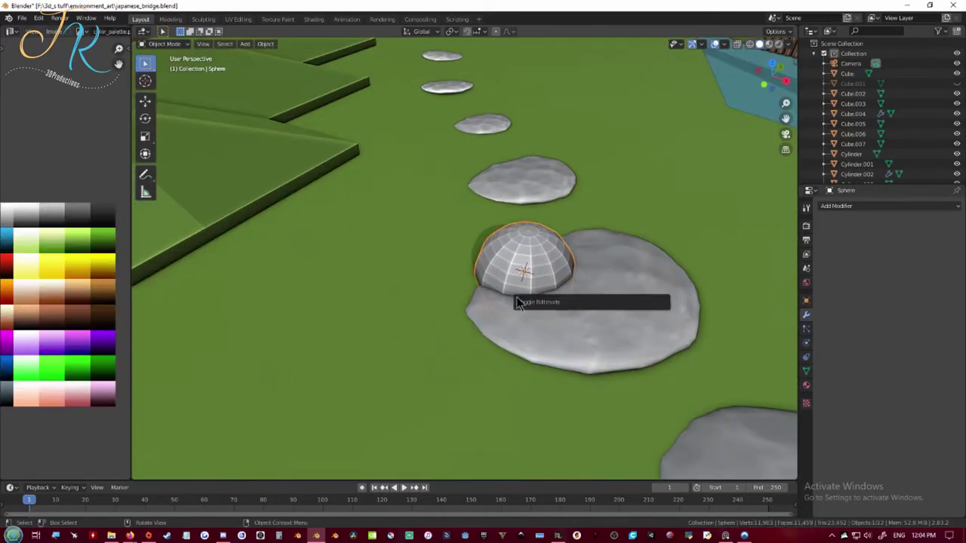
pyautogui.scroll(-6, 538, 212)
pyautogui.press('g')
pyautogui.click(460, 132)
pyautogui.press('s')
pyautogui.click(459, 265)
pyautogui.hotkey('ctrl', 's')
# Step: Reshape the sphere into an irregular, angular bush by moving vertices on its top and sides
pyautogui.press('Tab')
pyautogui.moveTo(459, 265); pyautogui.dragTo(464, 226, button='middle')
pyautogui.press('1')
pyautogui.click(496, 230)
pyautogui.press('g')
pyautogui.click(503, 209)
pyautogui.press('g')
pyautogui.press('g')
pyautogui.moveTo(416, 318); pyautogui.dragTo(483, 354, button='middle')
pyautogui.click(410, 347)
pyautogui.press('g')
pyautogui.click(589, 332)
pyautogui.moveTo(581, 324); pyautogui.dragTo(537, 282, button='middle')
pyautogui.click(543, 284)
pyautogui.press('g')
pyautogui.click(589, 264)
pyautogui.moveTo(588, 264); pyautogui.dragTo(528, 332, button='middle')
pyautogui.press('g')
# Step: Shrink all of the bush's UVs onto a bright green palette swatch and assign Material.001 to it
pyautogui.press('a')
pyautogui.press('s')
pyautogui.click(44, 341)
pyautogui.press('g')
pyautogui.click(824, 249)
pyautogui.click(851, 274)
pyautogui.press('Tab')
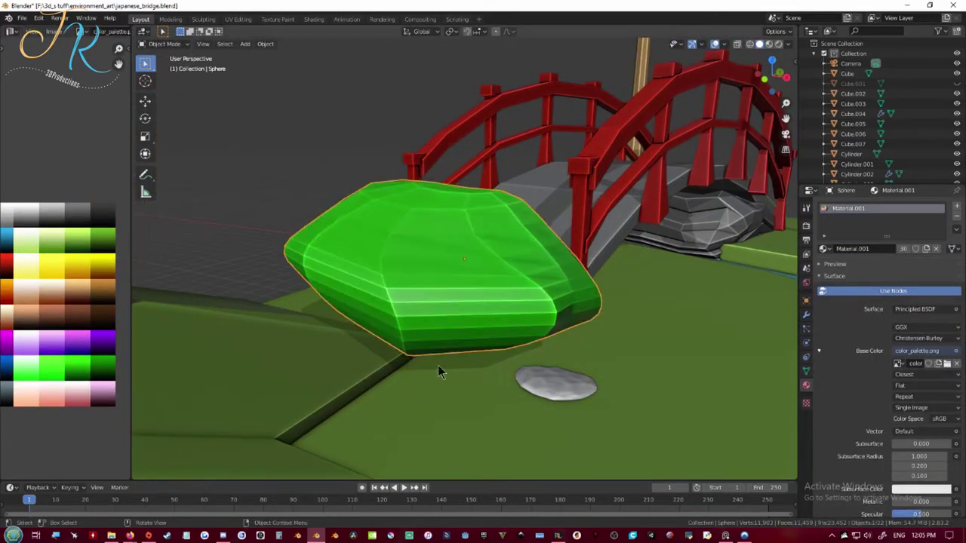
# Step: Rotate the green bush about the Z axis so it faces differently beside the bridge
pyautogui.moveTo(464, 366); pyautogui.dragTo(528, 430, button='middle')
pyautogui.scroll(-3, 528, 362)
pyautogui.press('r')
pyautogui.press('z')
pyautogui.click(583, 313)
pyautogui.moveTo(582, 313); pyautogui.dragTo(453, 325, button='middle')
# Step: Duplicate the bush, place the copy beside it near the bridge, and move its UVs onto a darker green swatch
pyautogui.hotkey('shift', 'd')
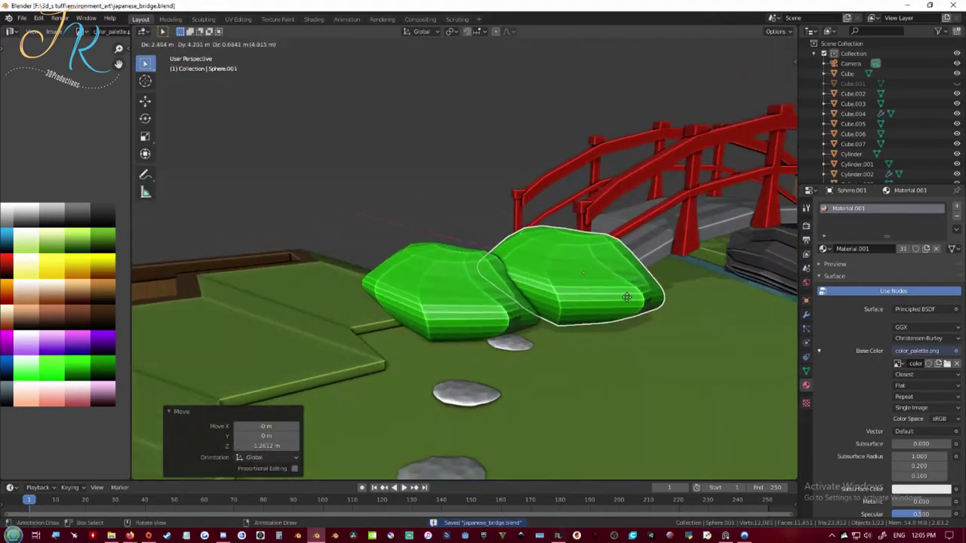
pyautogui.click(624, 300)
pyautogui.moveTo(624, 299); pyautogui.dragTo(483, 317, button='middle')
pyautogui.press('Tab')
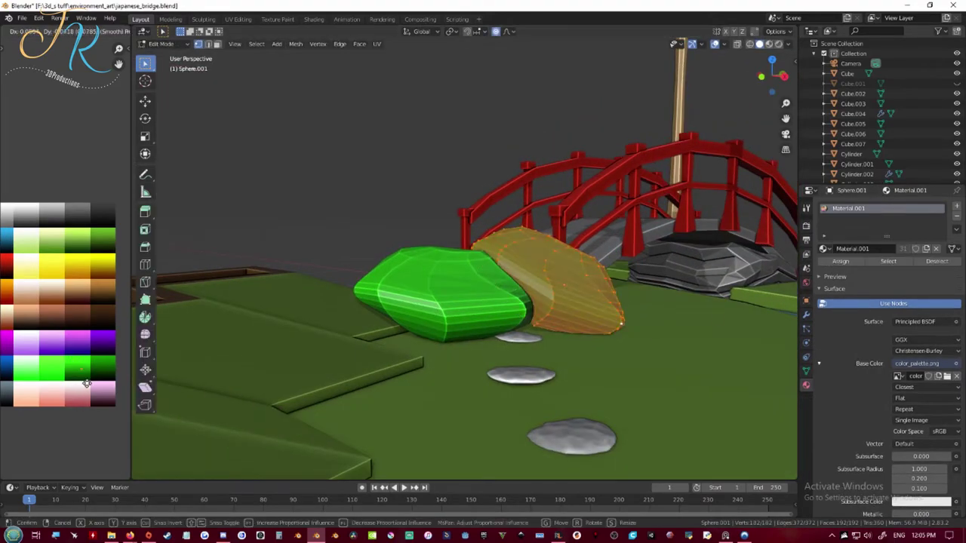
pyautogui.click(98, 375)
pyautogui.press('Tab')
# Step: Duplicate the dark green bush, place the copy behind the bright one, and rotate it
pyautogui.moveTo(513, 227); pyautogui.dragTo(584, 341, button='middle')
pyautogui.hotkey('shift', 'd')
pyautogui.click(400, 274)
pyautogui.moveTo(400, 274); pyautogui.dragTo(462, 236, button='middle')
pyautogui.press('r')
pyautogui.click(197, 290)
pyautogui.moveTo(588, 215); pyautogui.dragTo(520, 220, button='middle')
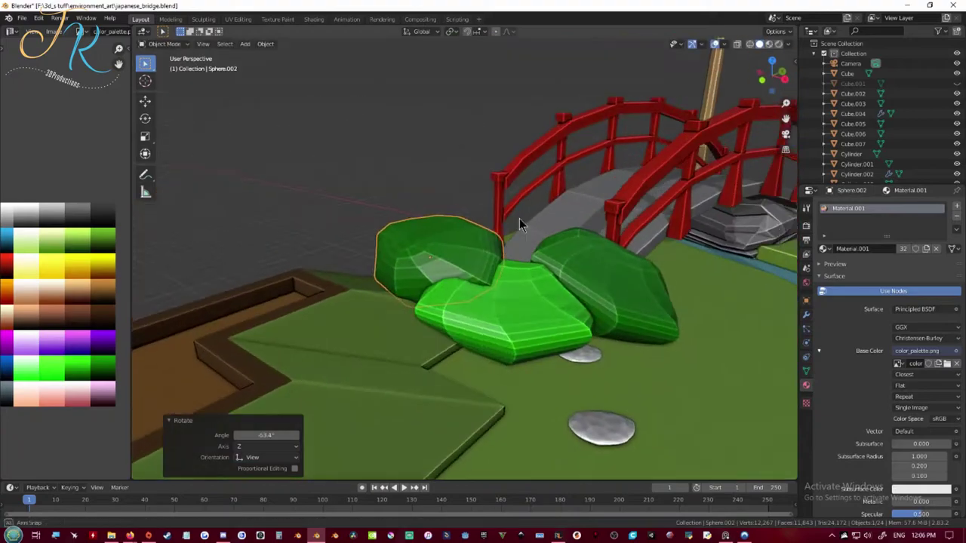
# Step: Move the rear bush's UVs onto another green palette swatch and save the file
pyautogui.press('Tab')
pyautogui.press('g')
pyautogui.click(108, 358)
pyautogui.press('Tab')
pyautogui.moveTo(490, 296); pyautogui.dragTo(456, 281, button='middle')
pyautogui.hotkey('ctrl', 's')
# Step: Duplicate the rear bush again, rotate the copy, and place it on top of the bush cluster
pyautogui.hotkey('shift', 'd')
pyautogui.click(531, 237)
pyautogui.press('r')
pyautogui.moveTo(581, 290)
pyautogui.mouseDown(button='middle')
pyautogui.moveTo(605, 254)
pyautogui.moveTo(593, 294)
pyautogui.mouseUp(button='middle')
pyautogui.press('g')
pyautogui.click(484, 315)
# Step: Move the topmost bush's UVs onto a lighter green swatch, save the file, and check the camera view
pyautogui.press('Tab')
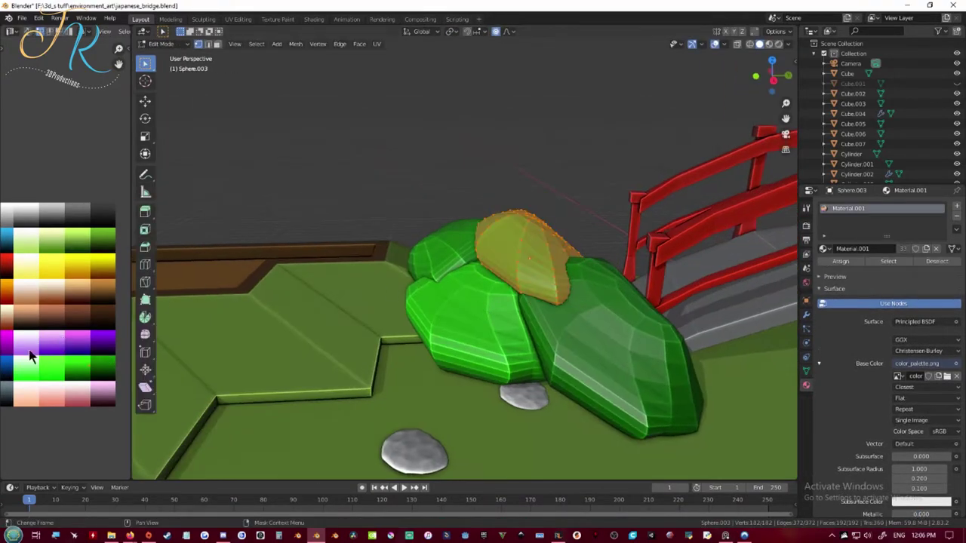
pyautogui.scroll(1, 38, 360)
pyautogui.press('Tab')
pyautogui.press('Tab')
pyautogui.press('g')
pyautogui.click(14, 400)
pyautogui.press('Tab')
pyautogui.scroll(-5, 445, 272)
pyautogui.moveTo(422, 249); pyautogui.dragTo(480, 267, button='middle')
pyautogui.hotkey('ctrl', 's')
pyautogui.press('KP_0')
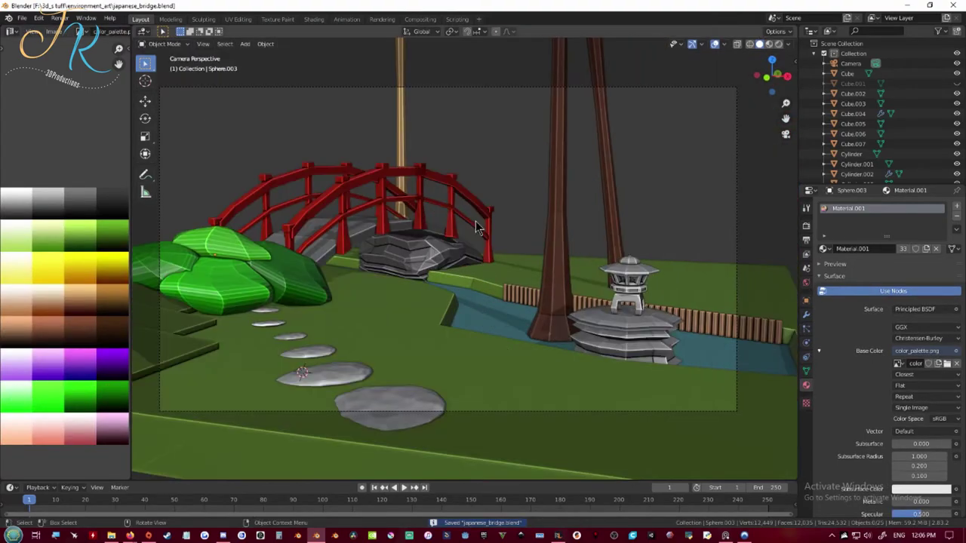
# Step: Knife a cut into the ground following the riverbank on the stepping-stone side, up to the bridge
pyautogui.click(512, 357)
pyautogui.press('Tab')
pyautogui.moveTo(512, 358); pyautogui.dragTo(498, 408, button='middle')
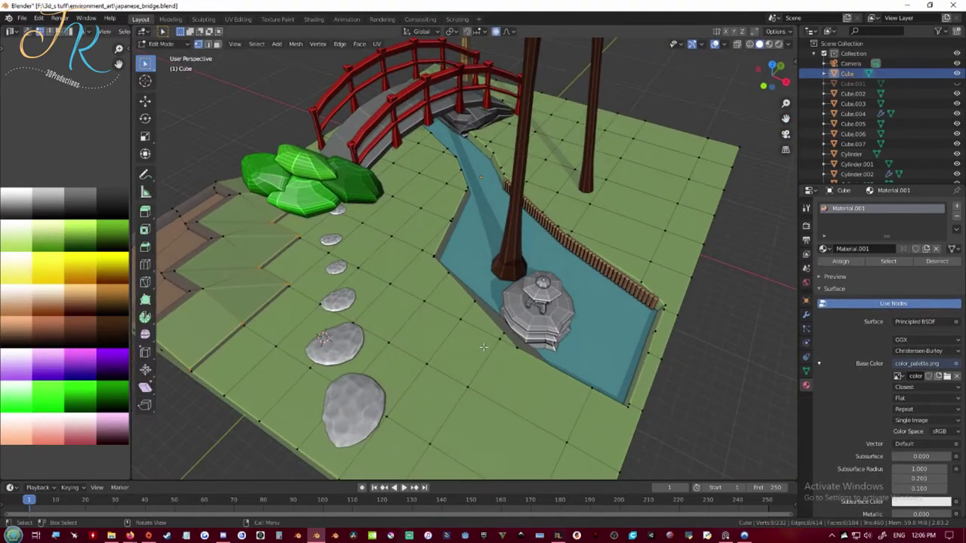
pyautogui.moveTo(498, 332); pyautogui.dragTo(566, 353, button='middle')
pyautogui.press('k')
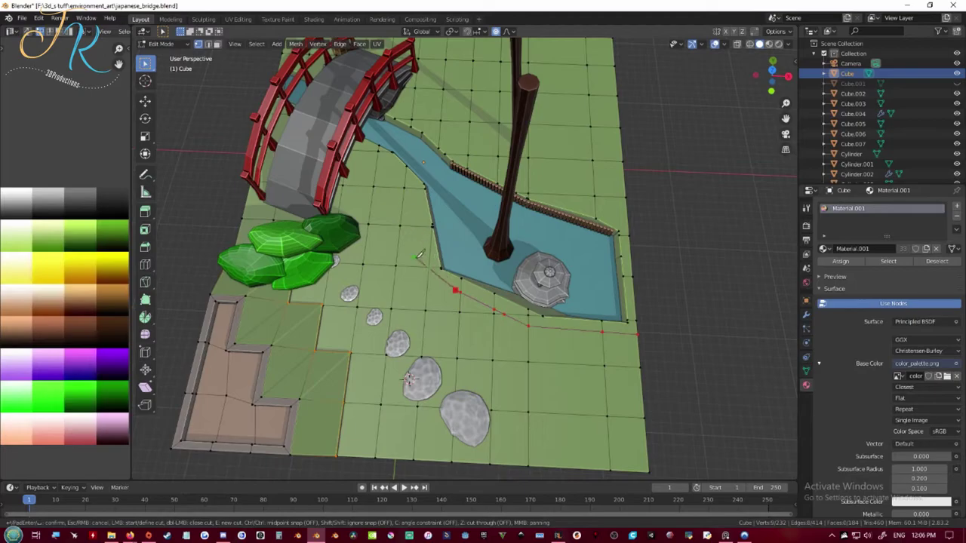
pyautogui.moveTo(368, 143); pyautogui.dragTo(385, 90, button='middle')
pyautogui.scroll(5, 423, 143)
pyautogui.click(420, 123)
pyautogui.press('Return')
pyautogui.scroll(-5, 452, 226)
pyautogui.moveTo(453, 257); pyautogui.dragTo(479, 323, button='middle')
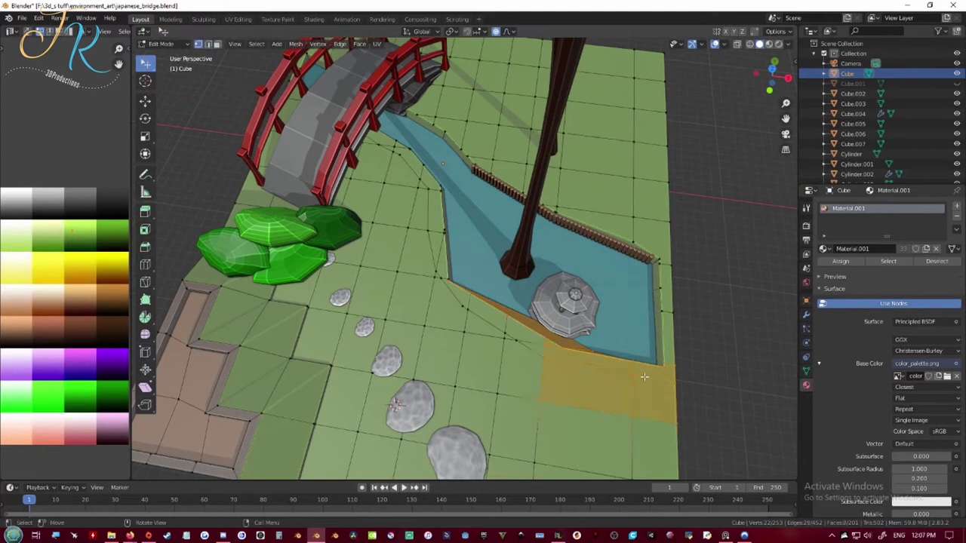
# Step: Select the strip of ground faces along the riverbank, move their UVs onto a dark grey swatch, and save the file
pyautogui.keyDown('ctrl'); pyautogui.click(415, 160); pyautogui.keyUp('ctrl')
pyautogui.moveTo(415, 160); pyautogui.dragTo(295, 259, button='middle')
pyautogui.keyDown('ctrl'); pyautogui.click(334, 259); pyautogui.keyUp('ctrl')
pyautogui.hotkey('ctrl', 's')
pyautogui.scroll(2, 485, 332)
pyautogui.keyDown('shift'); pyautogui.click(520, 345); pyautogui.keyUp('shift')
pyautogui.press('g')
pyautogui.moveTo(484, 356); pyautogui.dragTo(567, 305, button='middle')
pyautogui.click(74, 202)
pyautogui.press('Tab')
pyautogui.hotkey('ctrl', 's')
# Step: Tidy the grey riverbank strip's jagged edge near the bridge and save the file
pyautogui.keyDown('shift'); pyautogui.moveTo(464, 268); pyautogui.dragTo(521, 392, button='middle'); pyautogui.keyUp('shift')
pyautogui.scroll(5, 531, 379)
pyautogui.press('Tab')
pyautogui.press('Tab')
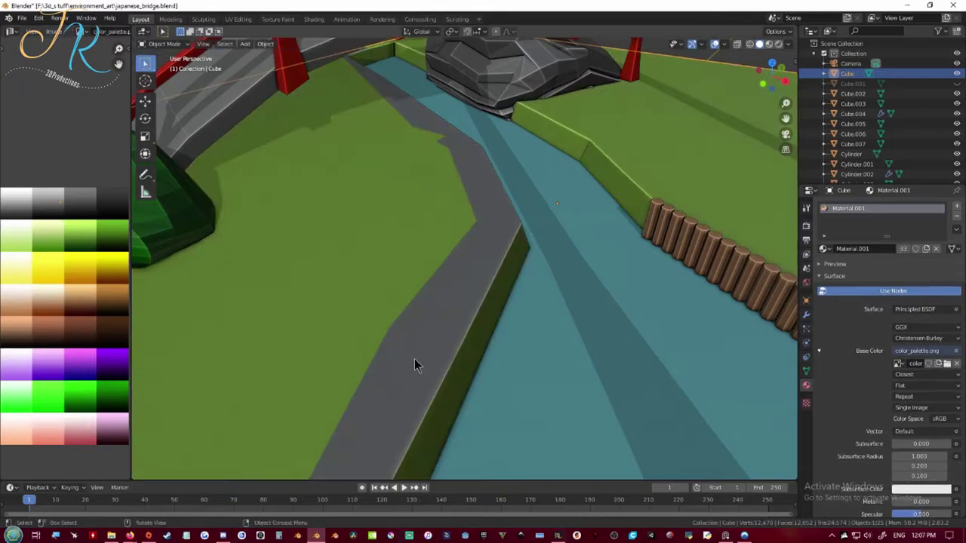
pyautogui.moveTo(420, 367); pyautogui.dragTo(468, 399, button='middle')
pyautogui.press('Tab')
pyautogui.click(399, 166)
pyautogui.press('Tab')
pyautogui.moveTo(460, 317); pyautogui.dragTo(581, 361, button='middle')
pyautogui.scroll(-2, 526, 276)
pyautogui.hotkey('ctrl', 's')
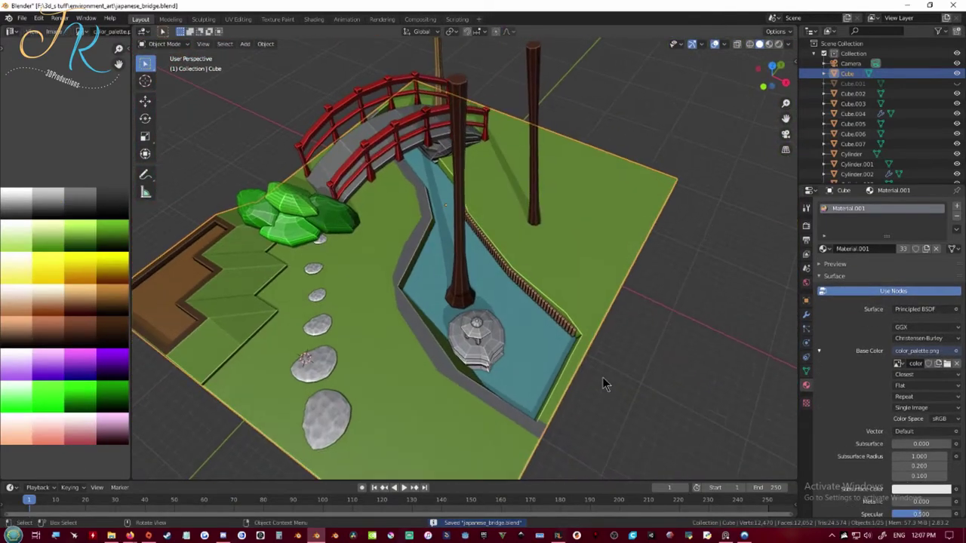
# Step: Select the grey strip's faces along the riverbank, move them along the Z axis, and save the file
pyautogui.press('KP_0')
pyautogui.press('Tab')
pyautogui.moveTo(554, 345); pyautogui.dragTo(574, 411, button='middle')
pyautogui.click(789, 412)
pyautogui.keyDown('ctrl'); pyautogui.click(559, 415); pyautogui.keyUp('ctrl')
pyautogui.keyDown('ctrl'); pyautogui.click(478, 309); pyautogui.keyUp('ctrl')
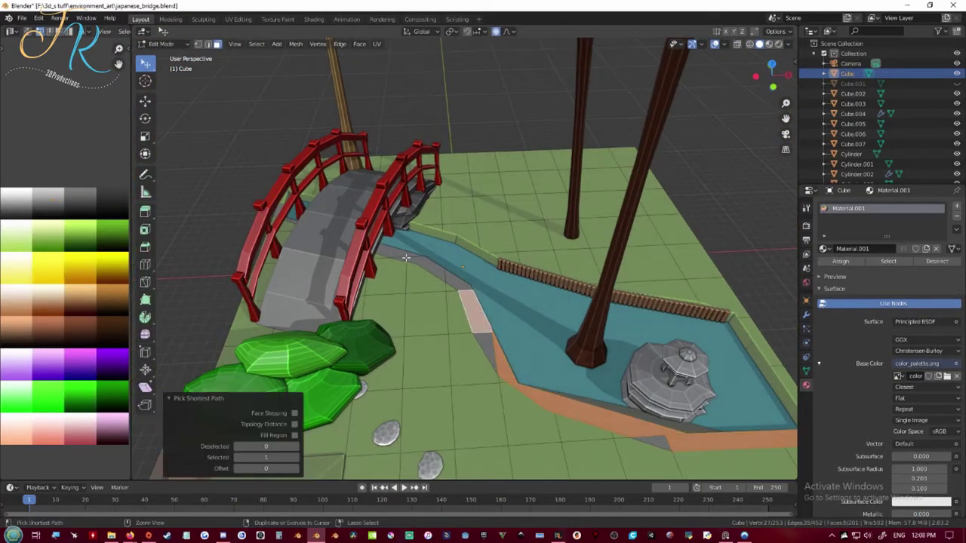
pyautogui.moveTo(478, 309); pyautogui.dragTo(510, 278, button='middle')
pyautogui.keyDown('shift'); pyautogui.click(452, 303); pyautogui.keyUp('shift')
pyautogui.keyDown('shift'); pyautogui.click(494, 251); pyautogui.keyUp('shift')
pyautogui.press('g')
pyautogui.press('z')
pyautogui.click(543, 300)
pyautogui.press('Tab')
pyautogui.press('KP_0')
pyautogui.hotkey('ctrl', 's')
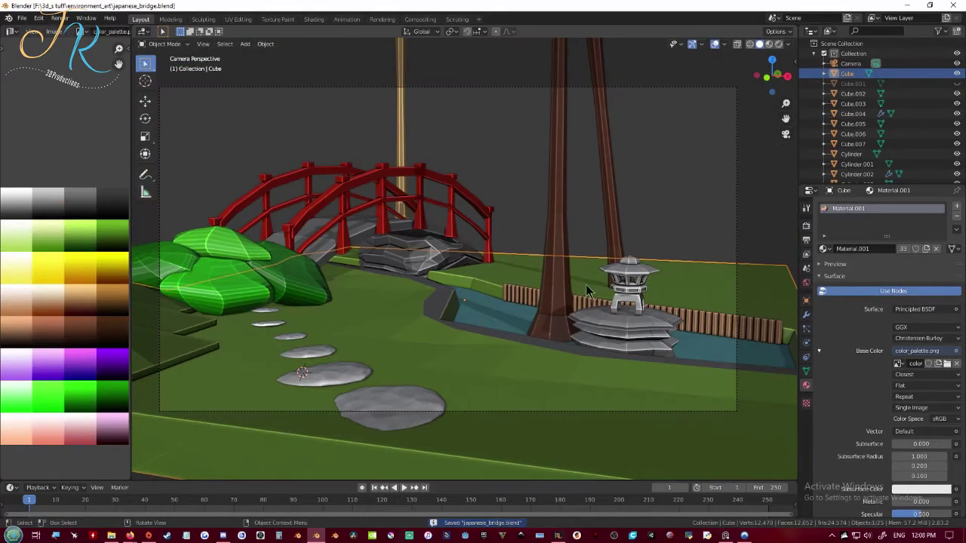
# Step: Duplicate the dark tree trunk six times, placing one copy in the far corner and five around the bridge's far side
pyautogui.moveTo(511, 201); pyautogui.dragTo(526, 297, button='middle')
pyautogui.click(526, 297)
pyautogui.press('KP_7')
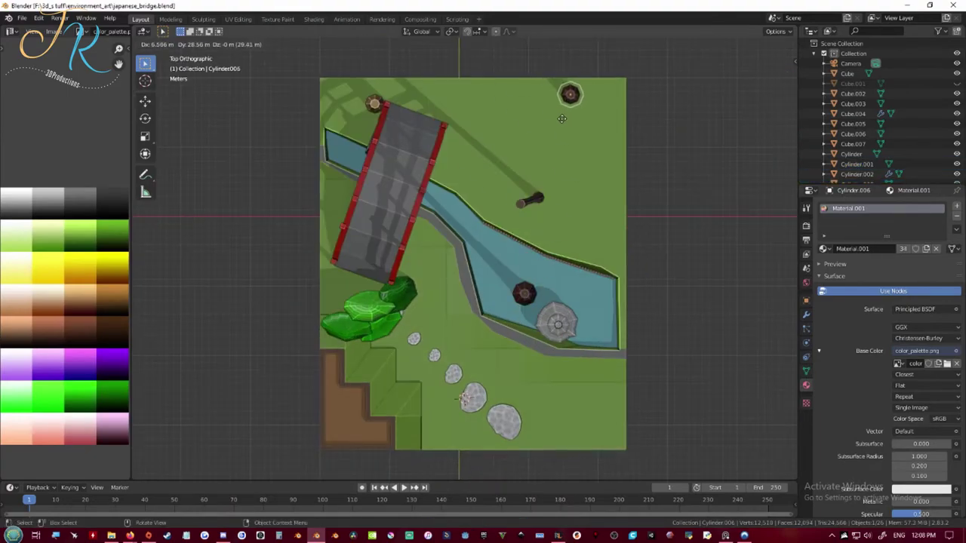
pyautogui.click(573, 117)
pyautogui.hotkey('shift', 'd')
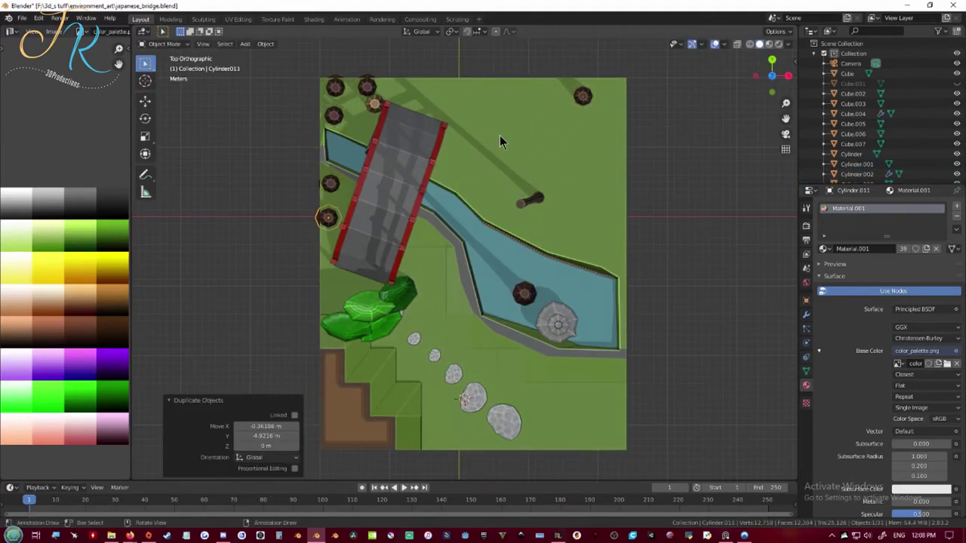
# Step: Try selecting the ground faces along the far side and recolouring them with a brown palette swatch
pyautogui.moveTo(500, 135); pyautogui.dragTo(495, 212, button='middle')
pyautogui.press('Tab')
pyautogui.press('Tab')
pyautogui.click(495, 212)
pyautogui.press('Tab')
pyautogui.press('c')
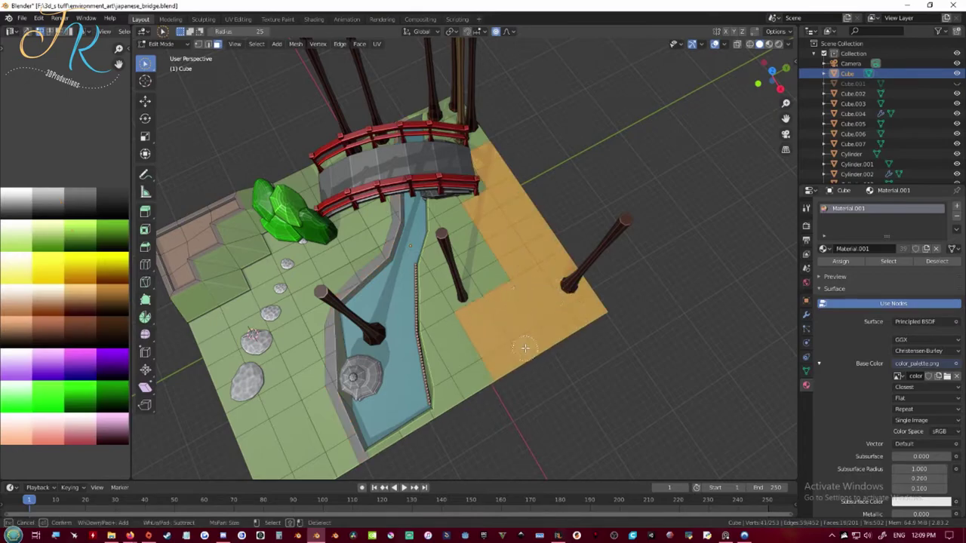
pyautogui.press('g')
pyautogui.click(38, 360)
pyautogui.press('Tab')
pyautogui.moveTo(529, 302); pyautogui.dragTo(532, 257, button='middle')
pyautogui.press('Tab')
pyautogui.press('g')
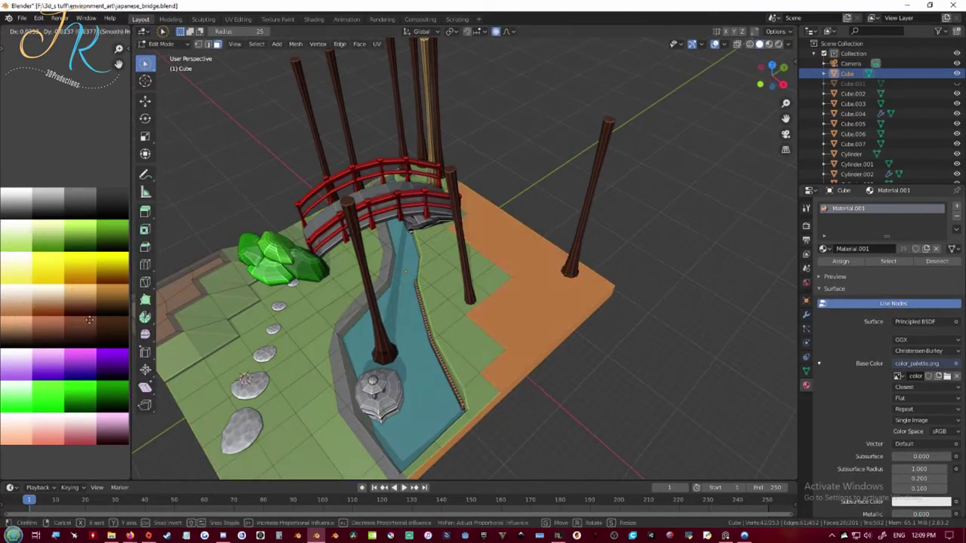
pyautogui.click(60, 339)
pyautogui.press('Tab')
# Step: Save the file and undo the brown recolouring of the ground
pyautogui.moveTo(590, 337)
pyautogui.mouseDown(button='middle')
pyautogui.moveTo(528, 326)
pyautogui.moveTo(475, 362)
pyautogui.moveTo(554, 339)
pyautogui.moveTo(609, 336)
pyautogui.moveTo(565, 307)
pyautogui.moveTo(607, 295)
pyautogui.moveTo(518, 340)
pyautogui.moveTo(501, 295)
pyautogui.moveTo(567, 304)
pyautogui.moveTo(599, 345)
pyautogui.mouseUp(button='middle')
pyautogui.press('Tab')
pyautogui.hotkey('ctrl', 's')
pyautogui.hotkey('ctrl', 'z')
pyautogui.hotkey('ctrl', 'z')
pyautogui.hotkey('ctrl', 'z')
# Step: Knife a curved boundary into the ground beyond the river and colour the outer faces dark brown
pyautogui.moveTo(572, 440); pyautogui.dragTo(508, 144, button='middle')
pyautogui.press('Return')
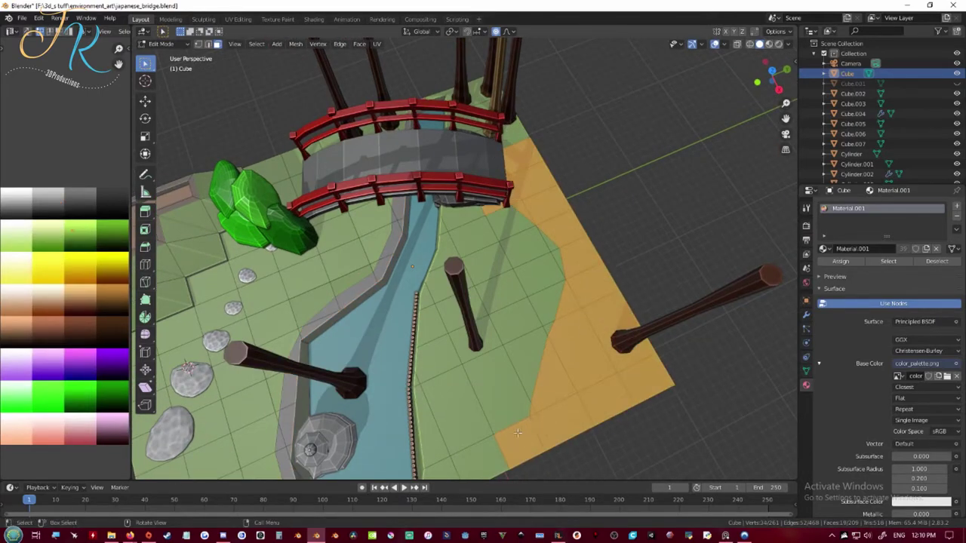
pyautogui.press('Tab')
pyautogui.moveTo(282, 309); pyautogui.dragTo(412, 281, button='middle')
pyautogui.click(407, 276)
pyautogui.press('KP_0')
# Step: Add one generated rock on the foreground grass and scale it to 0.698
pyautogui.hotkey('shift', 'a')
pyautogui.moveTo(422, 264)
pyautogui.click(496, 421)
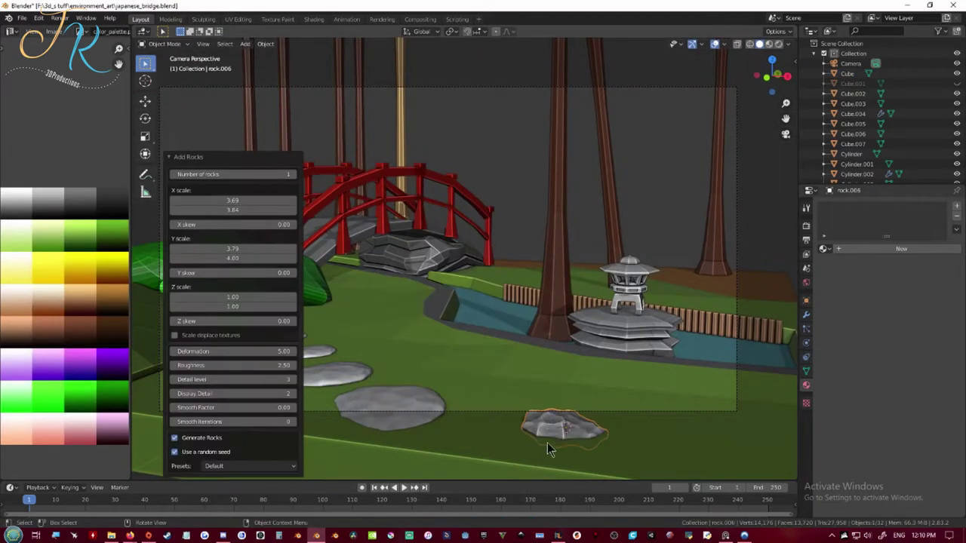
pyautogui.press('z')
pyautogui.click(556, 54)
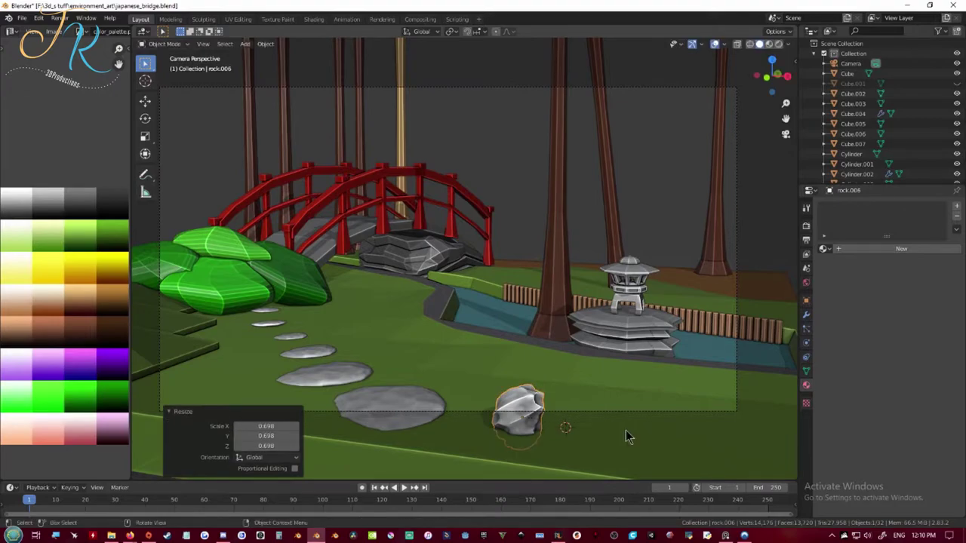
# Step: Lock the camera to the view and reframe the shot from a lower angle
pyautogui.click(736, 278)
pyautogui.press('n')
pyautogui.click(730, 160)
pyautogui.press('n')
pyautogui.moveTo(494, 434); pyautogui.dragTo(595, 366, button='middle')
# Step: Move the new rock across the ground into the near foreground and scale it to 2.794
pyautogui.click(405, 431)
pyautogui.press('Tab')
pyautogui.press('g')
pyautogui.press('y')
pyautogui.press('Tab')
pyautogui.click(467, 392)
pyautogui.press('g')
pyautogui.hotkey('shift', 'z')
pyautogui.click(457, 413)
pyautogui.press('s')
pyautogui.click(543, 387)
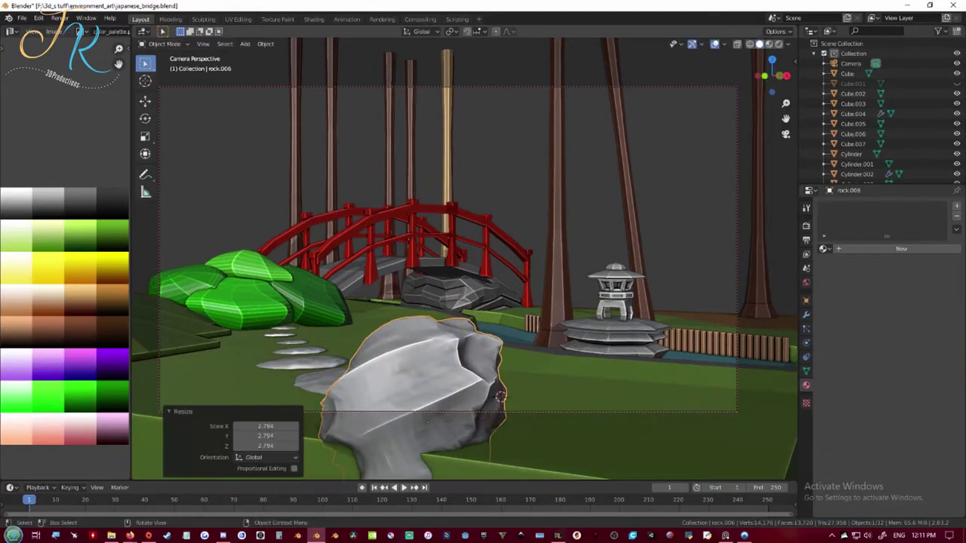
# Step: Flatten the foreground rock and save the file
pyautogui.press('s')
pyautogui.press('y')
pyautogui.press('y')
pyautogui.press('Escape')
pyautogui.hotkey('ctrl', 's')
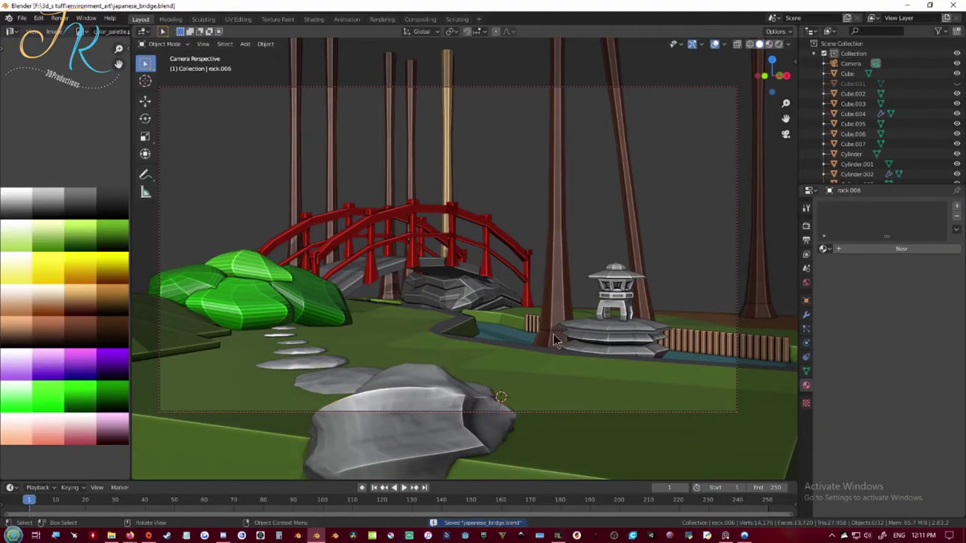
# Step: Duplicate the bush nearest the bridge and place the copy beside the cluster, toward the bridge
pyautogui.click(323, 315)
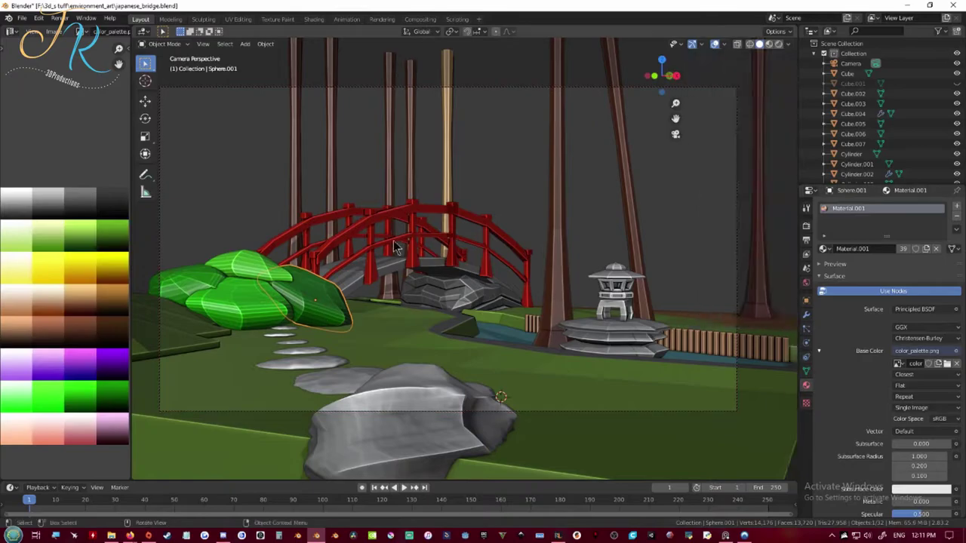
pyautogui.moveTo(400, 261); pyautogui.dragTo(564, 285, button='middle')
pyautogui.scroll(3, 563, 285)
pyautogui.hotkey('shift', 'd')
pyautogui.click(654, 292)
pyautogui.moveTo(654, 291); pyautogui.dragTo(631, 215, button='middle')
# Step: Recolor the copied bush to a darker green palette swatch and rotate it
pyautogui.press('Tab')
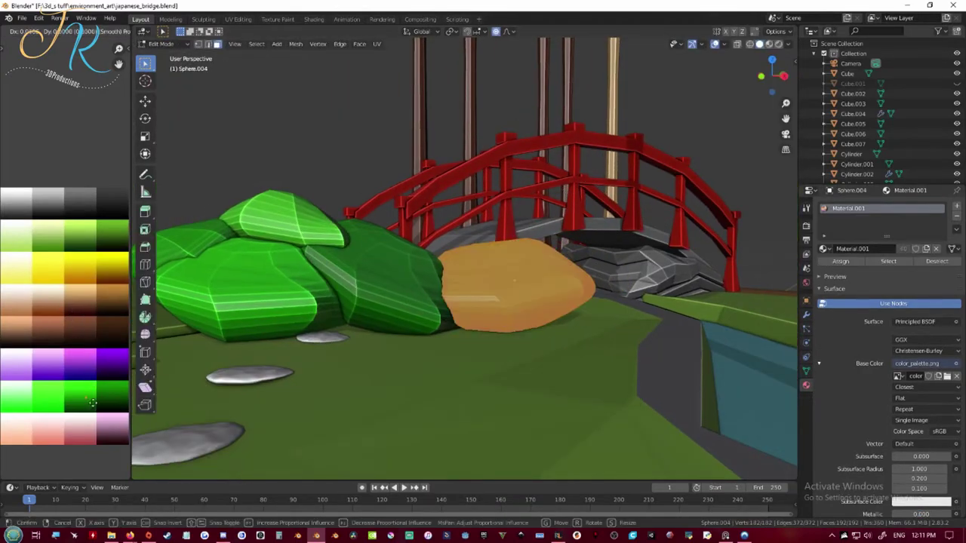
pyautogui.click(97, 402)
pyautogui.press('Tab')
pyautogui.press('r')
pyautogui.click(575, 385)
# Step: Duplicate the dark green bush next to the bridge approach and rotate the copy
pyautogui.hotkey('shift', 'd')
pyautogui.click(655, 341)
pyautogui.press('r')
pyautogui.click(603, 345)
pyautogui.moveTo(585, 355); pyautogui.dragTo(591, 407, button='middle')
# Step: Add another bush copy close to the riverbank and rotate it to vary its shape
pyautogui.hotkey('shift', 'd')
pyautogui.click(638, 434)
pyautogui.press('g')
pyautogui.press('r')
pyautogui.click(453, 400)
pyautogui.moveTo(453, 400); pyautogui.dragTo(437, 363, button='middle')
pyautogui.press('Tab')
pyautogui.press('Tab')
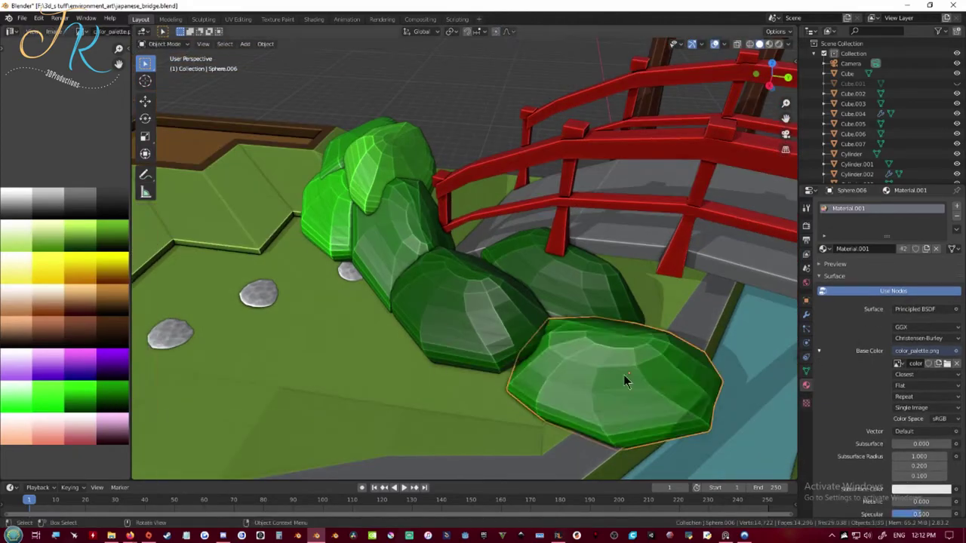
# Step: Shift the riverbank bush's UVs on the green palette swatches and save the file
pyautogui.moveTo(639, 378); pyautogui.dragTo(635, 332, button='middle')
pyautogui.press('Tab')
pyautogui.press('g')
pyautogui.press('Tab')
pyautogui.moveTo(657, 427); pyautogui.dragTo(539, 404, button='middle')
pyautogui.hotkey('ctrl', 's')
# Step: Duplicate the riverbank bush along the ground plane and rotate the copy
pyautogui.hotkey('shift', 'd')
pyautogui.hotkey('shift', 'z')
pyautogui.click(723, 399)
pyautogui.press('r')
pyautogui.click(709, 396)
# Step: Reposition the newest bush copy near the bridge, return to the camera view and save the file
pyautogui.press('Tab')
pyautogui.press('Tab')
pyautogui.press('g')
pyautogui.moveTo(657, 427); pyautogui.dragTo(483, 358, button='middle')
pyautogui.click(597, 311)
pyautogui.press('KP_0')
pyautogui.hotkey('ctrl', 's')
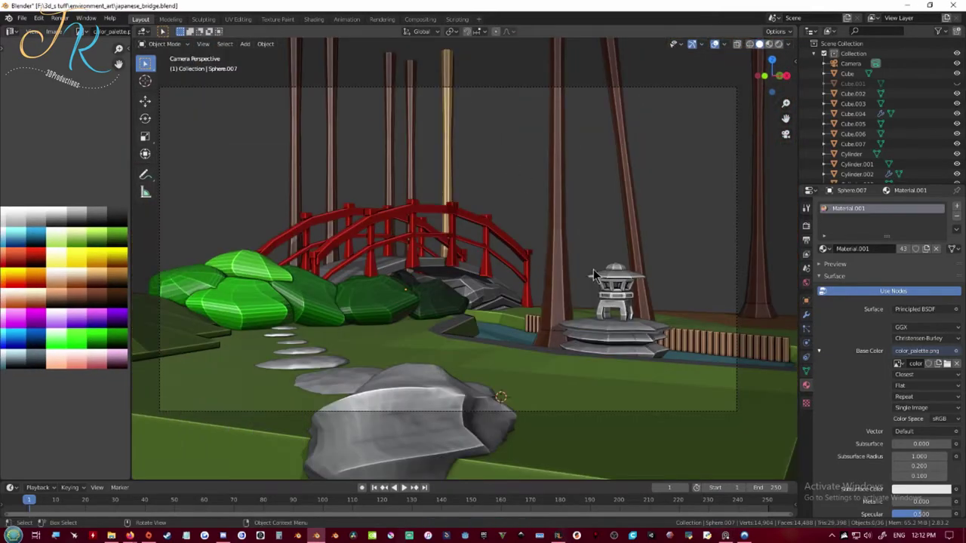
# Step: Edit the ground mesh and move part of the riverbank
pyautogui.click(515, 395)
pyautogui.moveTo(696, 336); pyautogui.dragTo(522, 424, button='middle')
pyautogui.press('Tab')
pyautogui.keyDown('shift'); pyautogui.moveTo(523, 424); pyautogui.dragTo(520, 226, button='middle'); pyautogui.keyUp('shift')
pyautogui.press('g')
pyautogui.click(632, 333)
pyautogui.press('Return')
# Step: Raise the far riverbank edge about 1.37 m with smooth proportional editing and save the file
pyautogui.moveTo(528, 435); pyautogui.dragTo(545, 392, button='middle')
pyautogui.press('g')
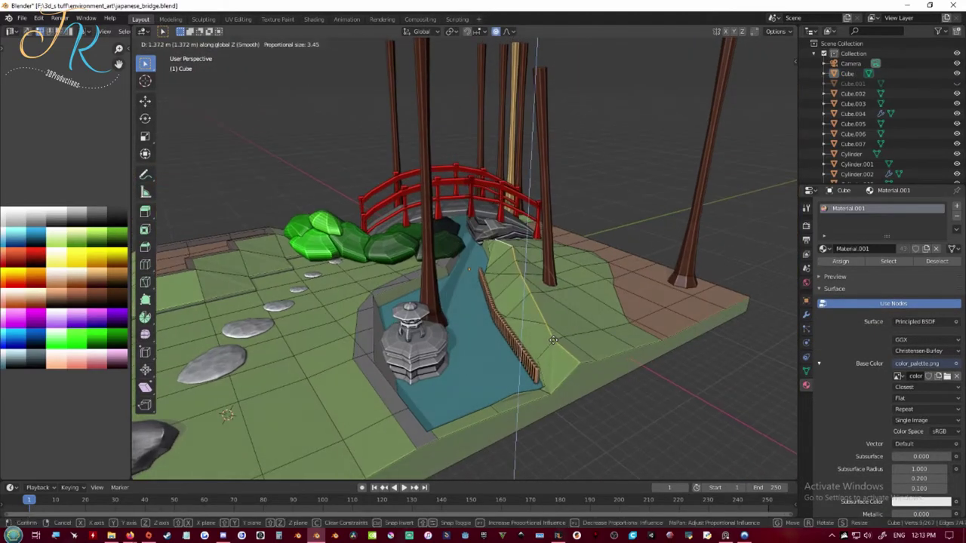
pyautogui.click(554, 340)
pyautogui.press('Tab')
pyautogui.moveTo(554, 340); pyautogui.dragTo(595, 403, button='middle')
pyautogui.hotkey('ctrl', 's')
pyautogui.press('KP_0')
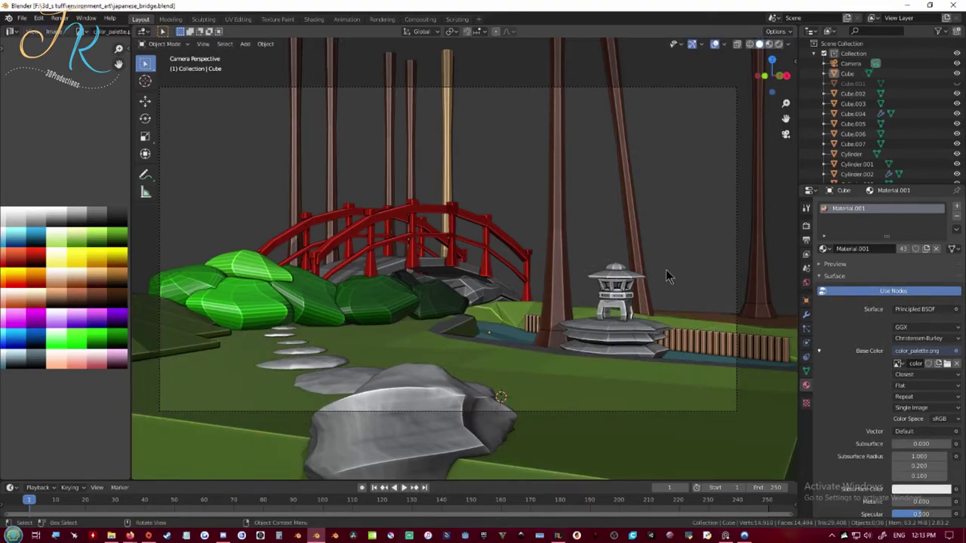
# Step: Raise the river's water plane slightly along the Z axis
pyautogui.click(521, 334)
pyautogui.press('g')
pyautogui.press('z')
pyautogui.click(574, 325)
# Step: Add loop cuts to the water plane to separate the river area from the part behind the bank
pyautogui.press('Tab')
pyautogui.moveTo(574, 324); pyautogui.dragTo(623, 412, button='middle')
pyautogui.hotkey('ctrl', 'r')
pyautogui.click(654, 410)
pyautogui.hotkey('ctrl', 'r')
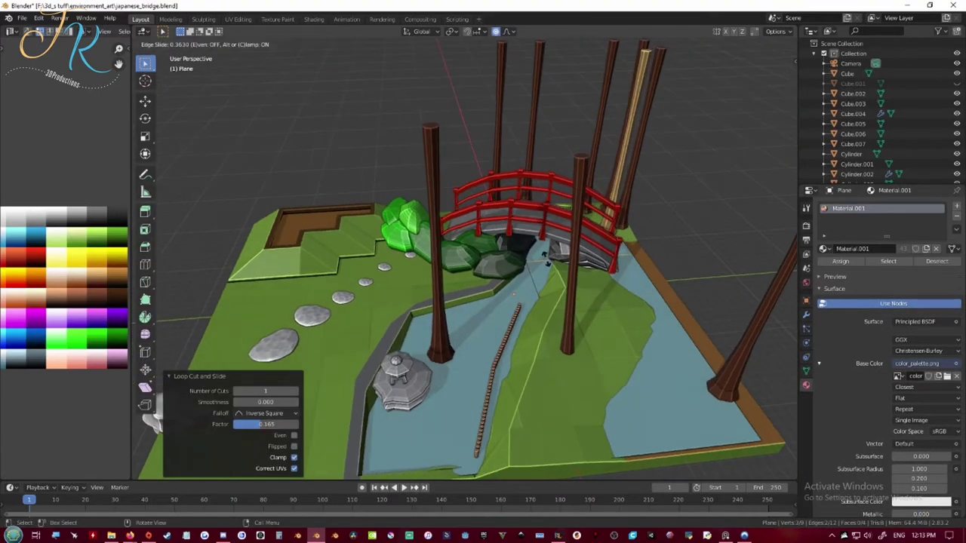
# Step: Lower the water plane's section behind the far bank below the ground and save the file
pyautogui.press('3')
pyautogui.click(633, 270)
pyautogui.keyDown('shift'); pyautogui.click(665, 323); pyautogui.keyUp('shift')
pyautogui.press('g')
pyautogui.press('z')
pyautogui.moveTo(666, 323); pyautogui.dragTo(568, 347, button='middle')
pyautogui.click(620, 298)
pyautogui.press('Tab')
pyautogui.hotkey('ctrl', 's')
pyautogui.click(611, 308)
pyautogui.press('Tab')
pyautogui.press('Tab')
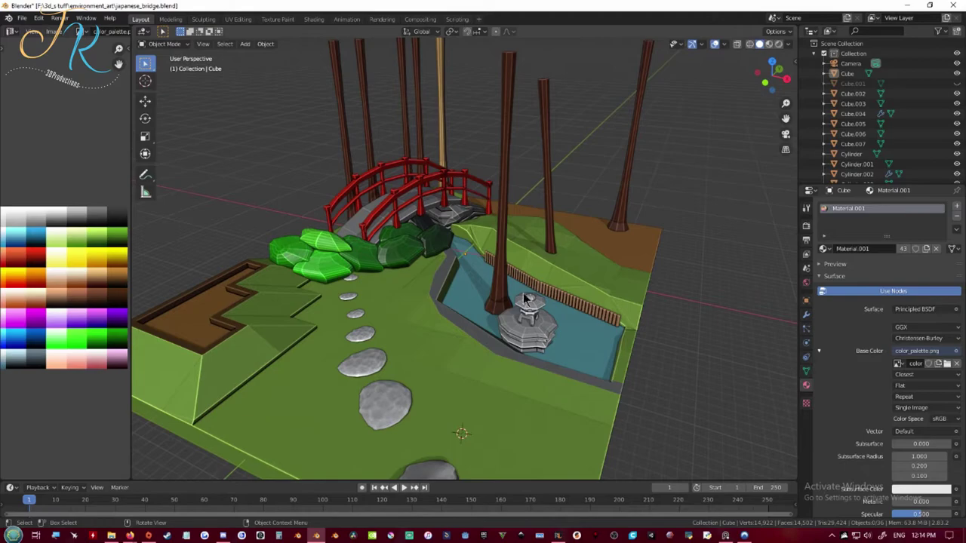
# Step: Add a 2 m cube near the foreground rock and shrink its UVs onto a light green palette swatch
pyautogui.moveTo(528, 252); pyautogui.dragTo(417, 293, button='middle')
pyautogui.hotkey('shift', 'a')
pyautogui.click(520, 228)
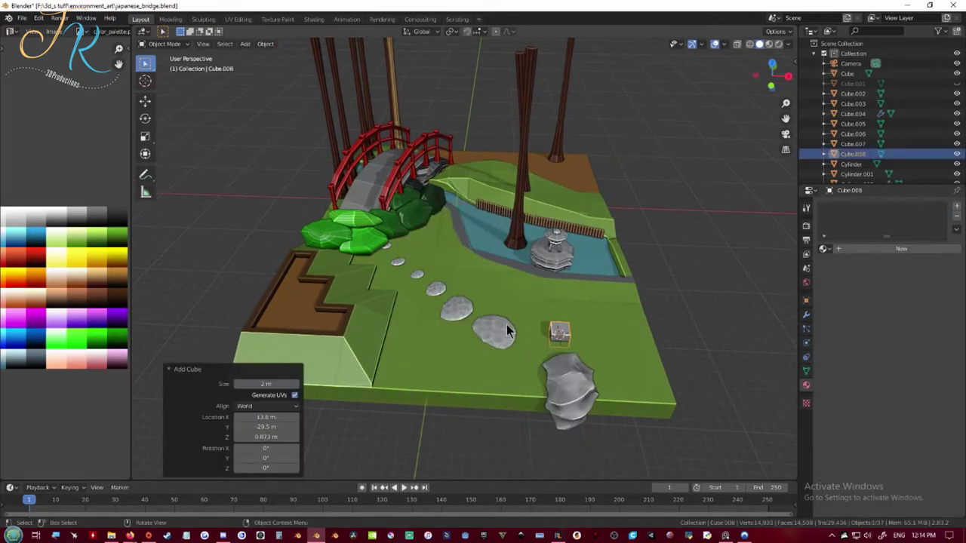
pyautogui.scroll(5, 577, 325)
pyautogui.press('Tab')
pyautogui.press('s')
pyautogui.click(64, 287)
pyautogui.press('g')
pyautogui.click(6, 228)
pyautogui.press('Tab')
# Step: Narrow the cube horizontally into a thin grass blade and raise it 2.2309 m
pyautogui.moveTo(619, 329); pyautogui.dragTo(520, 256, button='middle')
pyautogui.press('s')
pyautogui.hotkey('shift', 'z')
pyautogui.click(500, 266)
pyautogui.press('g')
pyautogui.press('z')
pyautogui.click(513, 234)
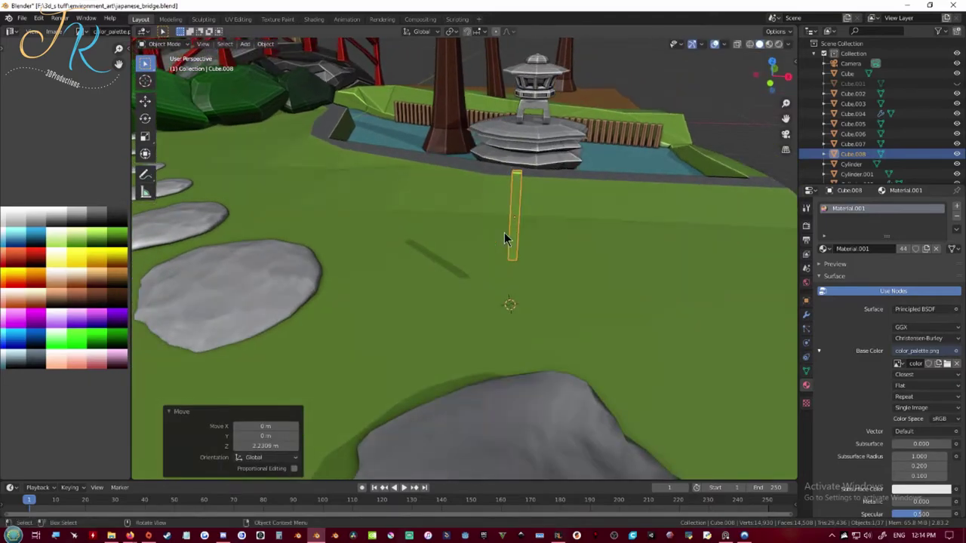
# Step: Divide the grass blade with three loop cuts and reshape it along its length using proportional editing
pyautogui.press('Tab')
pyautogui.hotkey('ctrl', 'r')
pyautogui.click(515, 226)
pyautogui.click(447, 379)
pyautogui.press('o')
pyautogui.press('s')
pyautogui.moveTo(521, 198); pyautogui.dragTo(615, 250, button='middle')
pyautogui.click(470, 377)
# Step: Rotate the grass blade about the Z axis and check it from the camera view
pyautogui.scroll(5, 556, 323)
pyautogui.scroll(-3, 615, 250)
pyautogui.press('r')
pyautogui.press('KP_0')
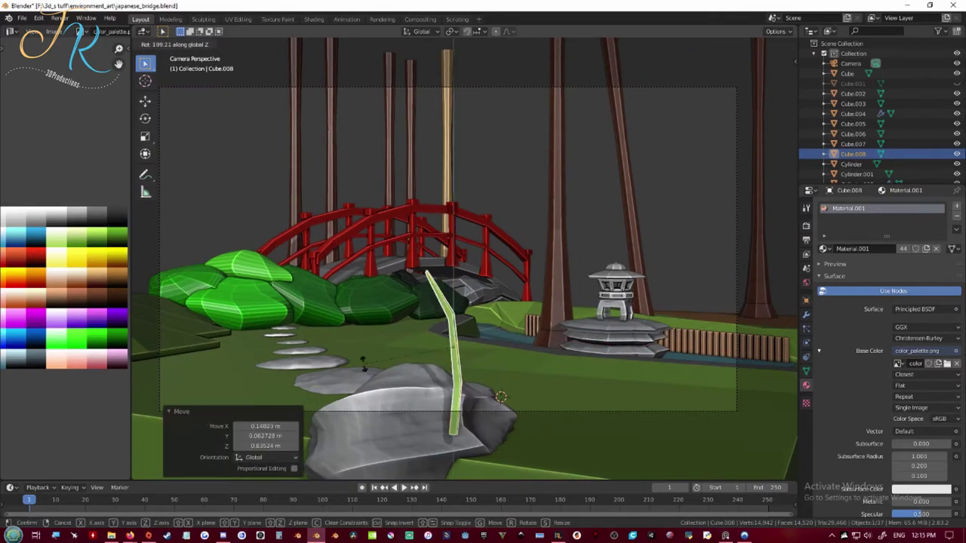
# Step: Bend the upper segments of the grass blade sideways with proportional editing
pyautogui.press('Tab')
pyautogui.press('r')
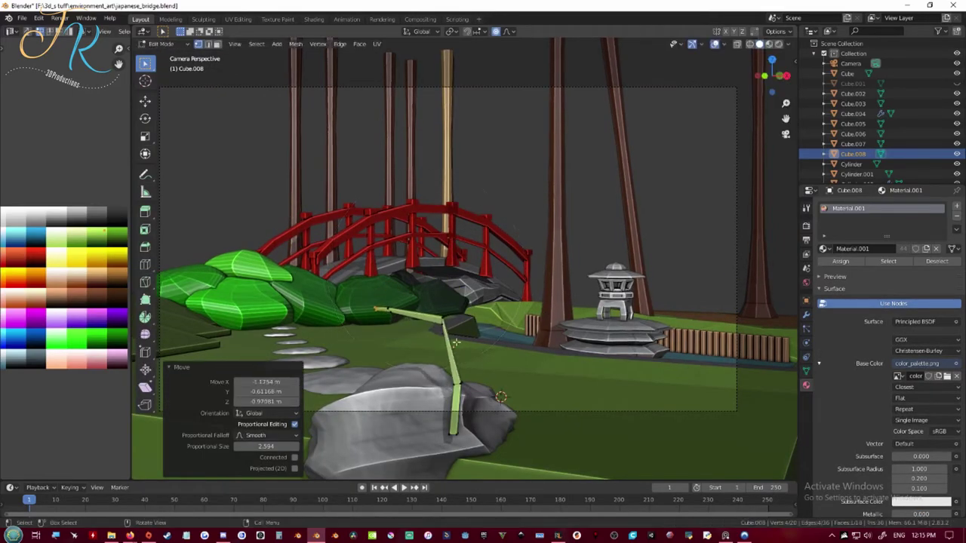
pyautogui.press('g')
pyautogui.click(424, 341)
pyautogui.press('Tab')
pyautogui.click(443, 429)
pyautogui.press('Delete')
pyautogui.click(451, 381)
# Step: Add a plane beside the foreground rock and raise it along the Z axis
pyautogui.moveTo(451, 362); pyautogui.dragTo(504, 394, button='middle')
pyautogui.scroll(1, 505, 394)
pyautogui.hotkey('shift', 'a')
pyautogui.moveTo(518, 323)
pyautogui.click(598, 72)
pyautogui.press('g')
pyautogui.press('z')
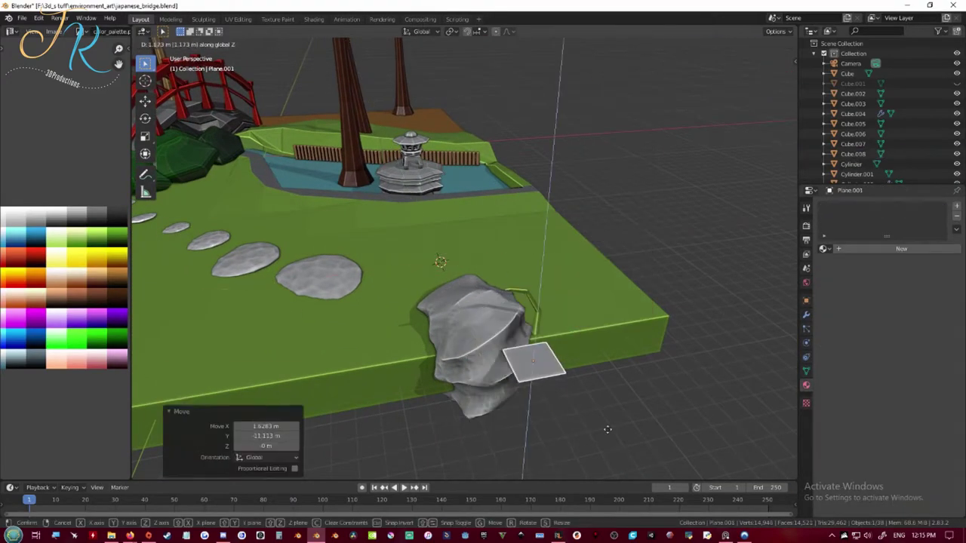
pyautogui.click(629, 371)
pyautogui.press('KP_0')
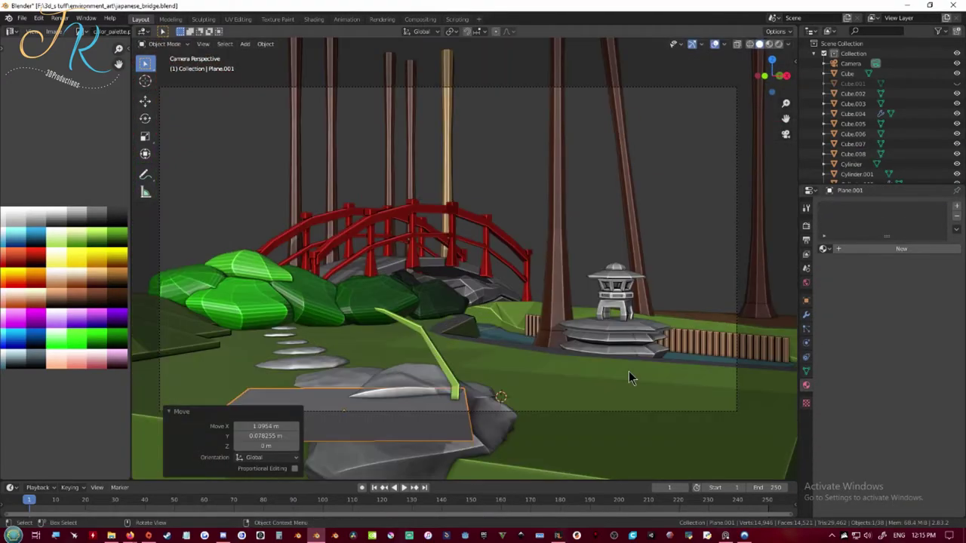
# Step: Slide the plane horizontally in front of the foreground rock and save the file
pyautogui.press('g')
pyautogui.hotkey('shift', 'z')
pyautogui.click(545, 405)
pyautogui.hotkey('ctrl', 's')
pyautogui.moveTo(546, 405); pyautogui.dragTo(549, 434, button='middle')
# Step: Add a hair particle system with 838 hairs to the plane, rendered as objects with the grass blade as instance
pyautogui.click(806, 328)
pyautogui.click(957, 206)
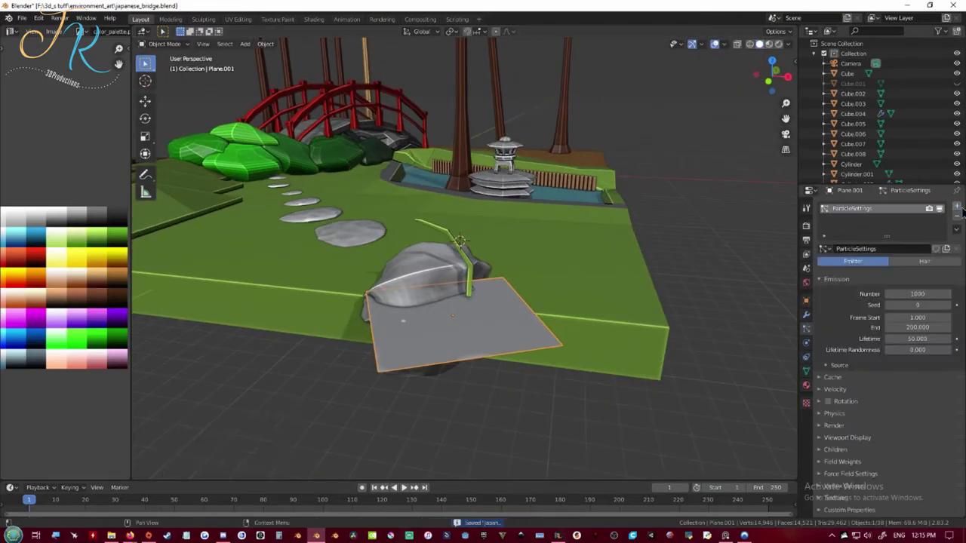
pyautogui.click(926, 261)
pyautogui.moveTo(927, 304); pyautogui.dragTo(910, 303)
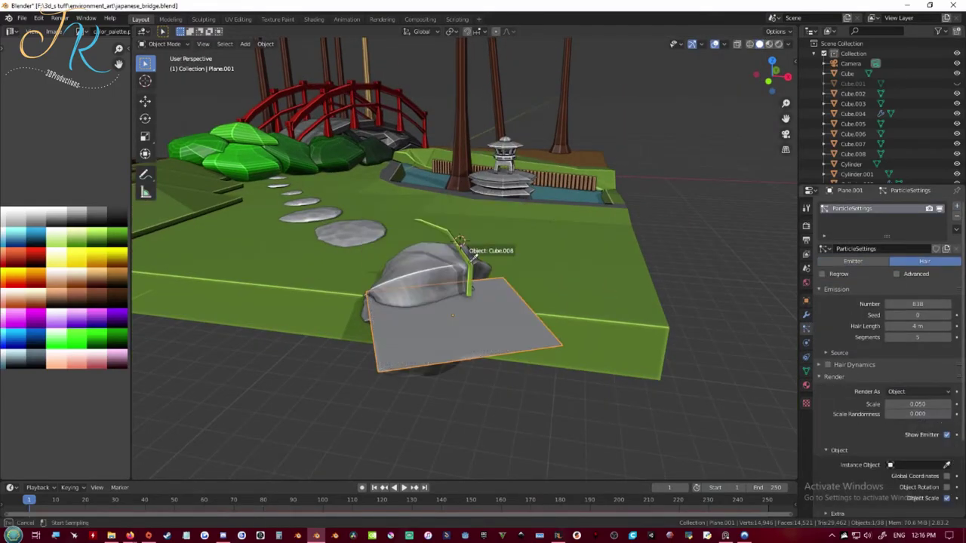
pyautogui.click(471, 261)
pyautogui.scroll(5, 468, 371)
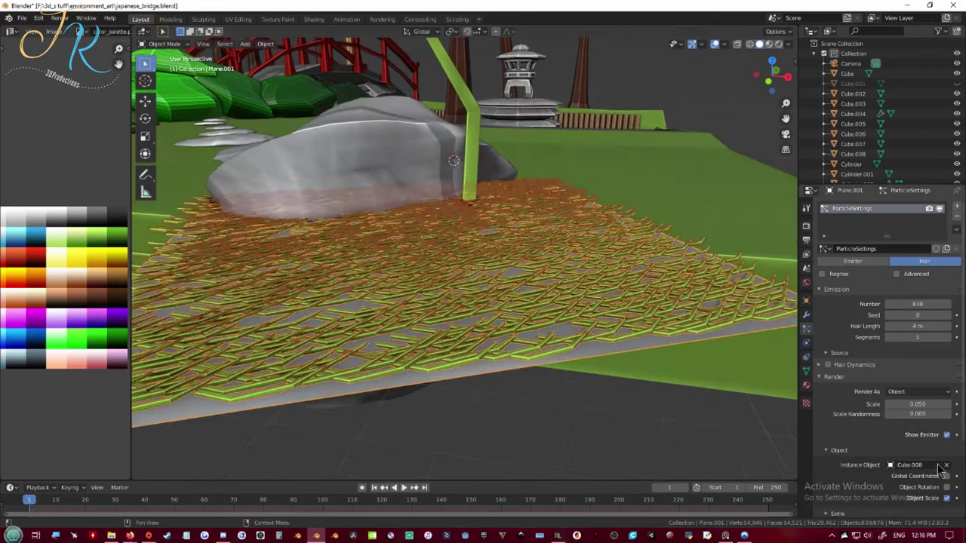
pyautogui.click(724, 43)
pyautogui.press('r')
pyautogui.rightClick(614, 156)
pyautogui.click(473, 130)
pyautogui.press('r')
pyautogui.rightClick(367, 431)
# Step: Enable Object Rotation for the plane's particles and rotate the source grass blade so the instances stand upright
pyautogui.click(423, 340)
pyautogui.click(946, 487)
pyautogui.click(472, 130)
pyautogui.press('r')
pyautogui.click(420, 471)
pyautogui.click(468, 362)
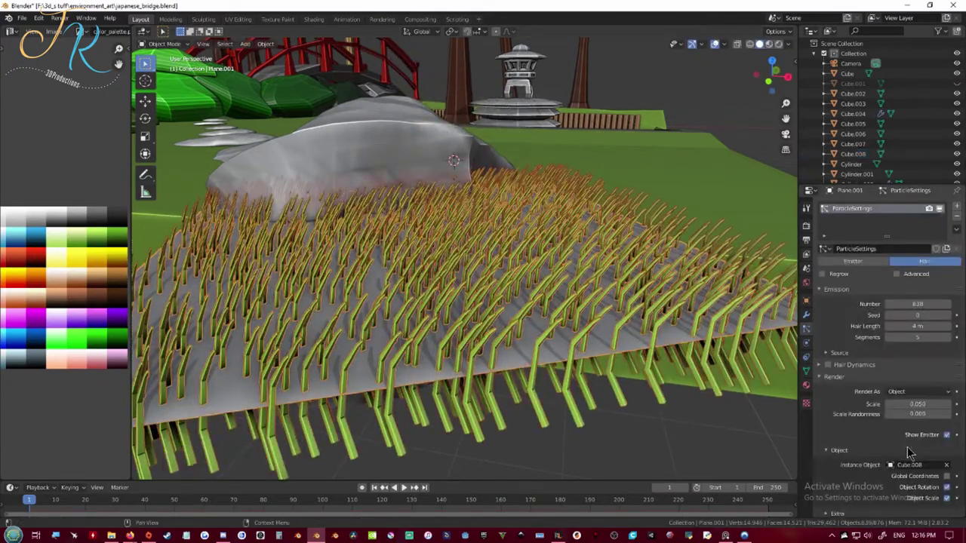
# Step: Set the particles' Scale Randomness to 1.000 and expand the extra render options
pyautogui.moveTo(902, 414); pyautogui.dragTo(953, 414)
pyautogui.scroll(-5, 929, 487)
pyautogui.click(872, 412)
pyautogui.scroll(-2, 891, 423)
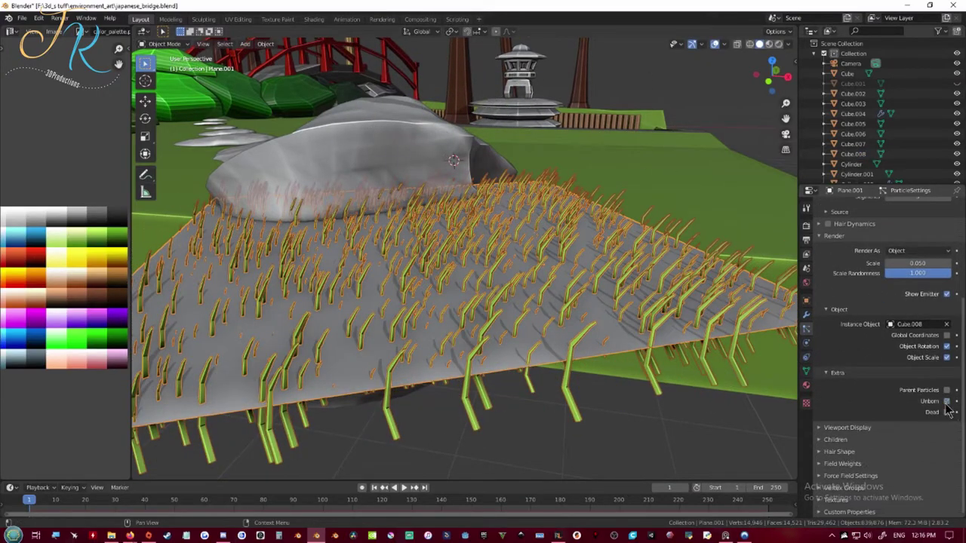
pyautogui.scroll(7, 843, 431)
# Step: Set the distribution of the particle source to Random
pyautogui.click(841, 355)
pyautogui.click(917, 391)
pyautogui.click(915, 420)
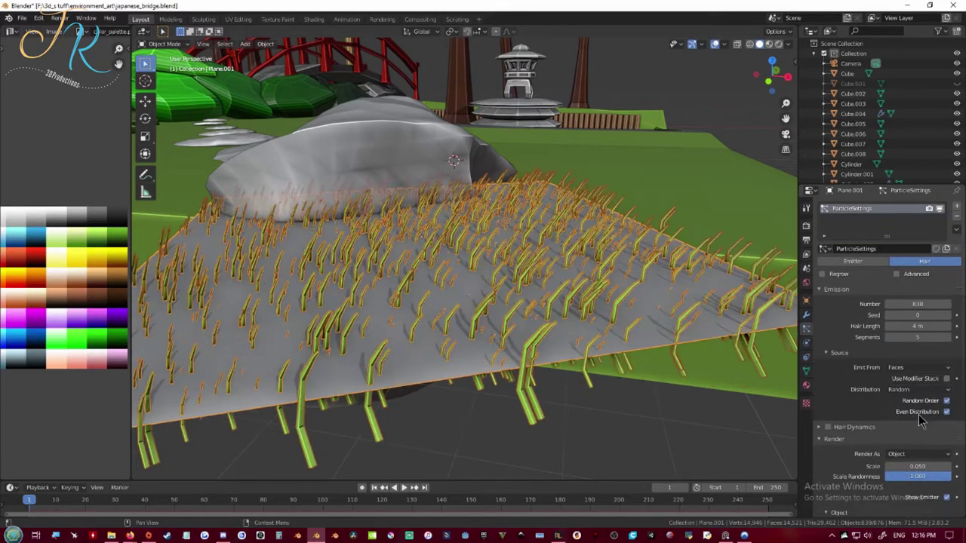
# Step: Enable Hair Dynamics for the particle system and turn off Even Distribution
pyautogui.click(837, 427)
pyautogui.scroll(-3, 905, 362)
pyautogui.click(947, 310)
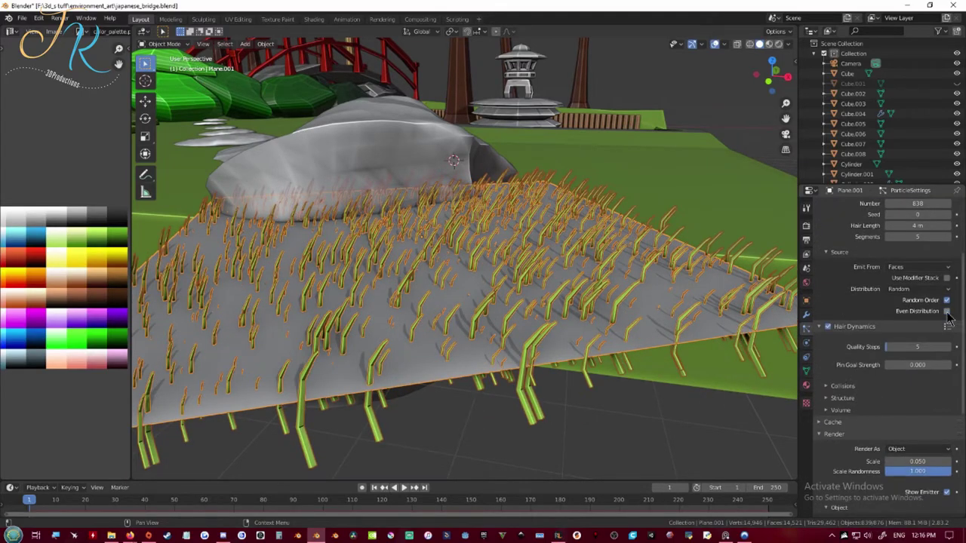
# Step: Disable Hair Dynamics for the plane's particle system and set the particle Scale to 0.110
pyautogui.click(820, 328)
pyautogui.scroll(-3, 844, 400)
pyautogui.moveTo(911, 306)
pyautogui.mouseDown()
pyautogui.moveTo(936, 306)
pyautogui.moveTo(922, 306)
pyautogui.mouseUp()
pyautogui.scroll(-2, 866, 429)
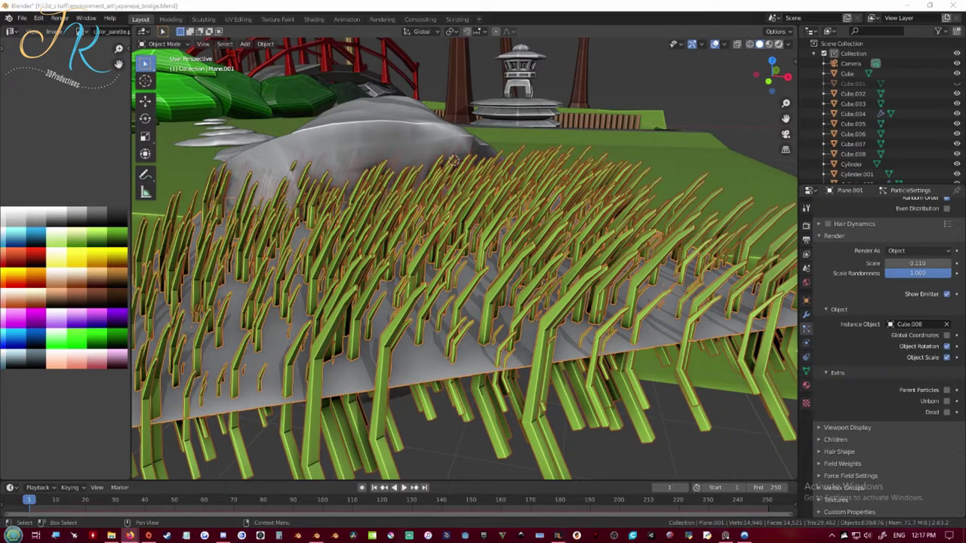
# Step: Try different Emit From options for the plane's particle source
pyautogui.scroll(4, 851, 430)
pyautogui.click(919, 306)
pyautogui.click(923, 319)
pyautogui.click(922, 306)
pyautogui.click(918, 339)
pyautogui.scroll(2, 938, 318)
# Step: Reduce the number of grass particles on the plane and save the file
pyautogui.moveTo(918, 304); pyautogui.dragTo(867, 304)
pyautogui.moveTo(565, 332); pyautogui.dragTo(596, 333, button='middle')
pyautogui.hotkey('ctrl', 's')
# Step: Set the particles to emit from Faces and adjust their hair length
pyautogui.click(918, 367)
pyautogui.click(919, 379)
pyautogui.click(919, 369)
pyautogui.click(920, 390)
pyautogui.scroll(-1, 874, 419)
pyautogui.scroll(1, 882, 392)
pyautogui.moveTo(918, 326)
pyautogui.mouseDown()
pyautogui.moveTo(943, 326)
pyautogui.moveTo(914, 326)
pyautogui.mouseUp()
pyautogui.scroll(-1, 724, 227)
# Step: Unhide Cube.001 and set the origin of the source grass blade, Cube.008, to the 3D cursor
pyautogui.click(957, 84)
pyautogui.scroll(-4, 465, 152)
pyautogui.click(519, 194)
pyautogui.moveTo(465, 152); pyautogui.dragTo(554, 241, button='middle')
pyautogui.press('Tab')
pyautogui.hotkey('shift', 's')
pyautogui.moveTo(513, 170); pyautogui.dragTo(542, 125, button='middle')
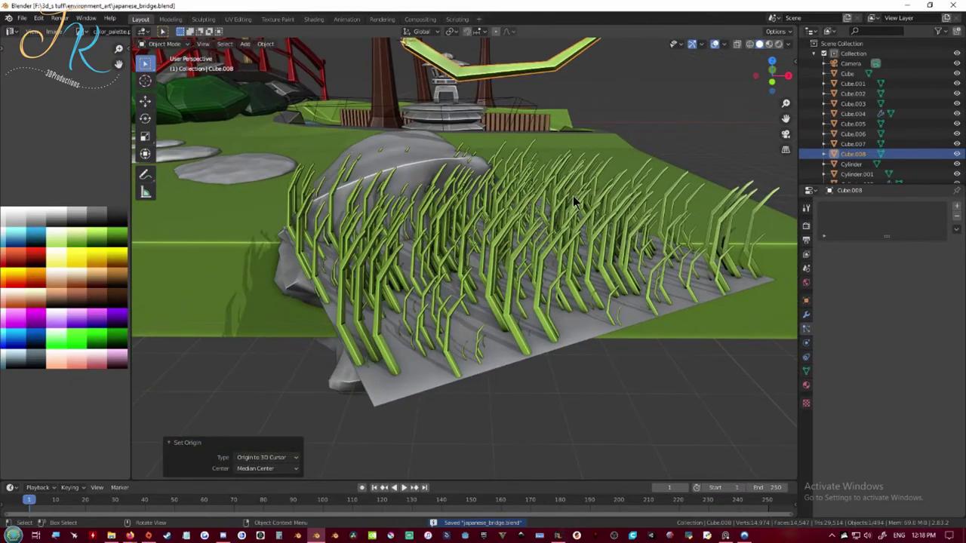
# Step: In the camera view, thin the plane's grass to 95 particles with a hair length of 7.88 m
pyautogui.click(590, 303)
pyautogui.press('KP_0')
pyautogui.moveTo(916, 326)
pyautogui.mouseDown()
pyautogui.moveTo(935, 326)
pyautogui.moveTo(926, 326)
pyautogui.mouseUp()
pyautogui.click(550, 353)
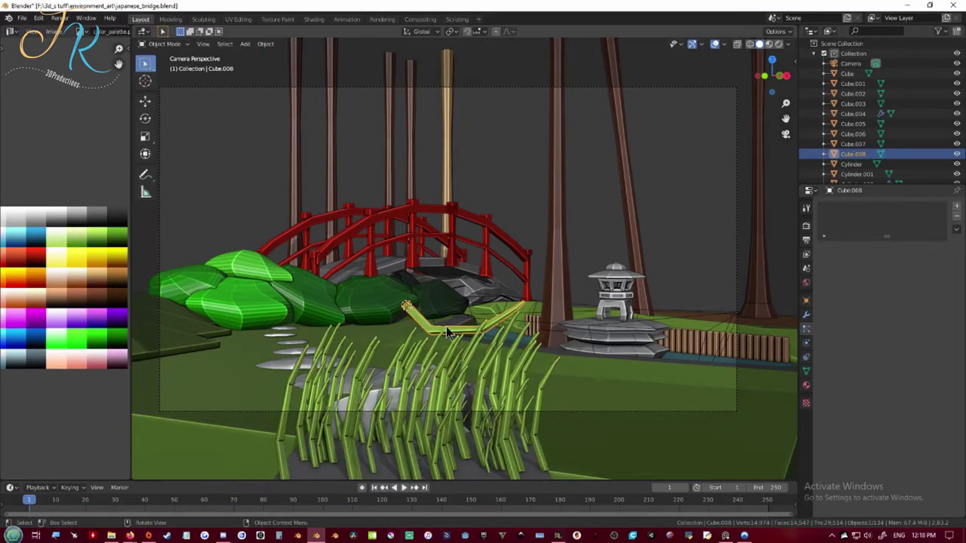
pyautogui.hotkey('ctrl', 'z')
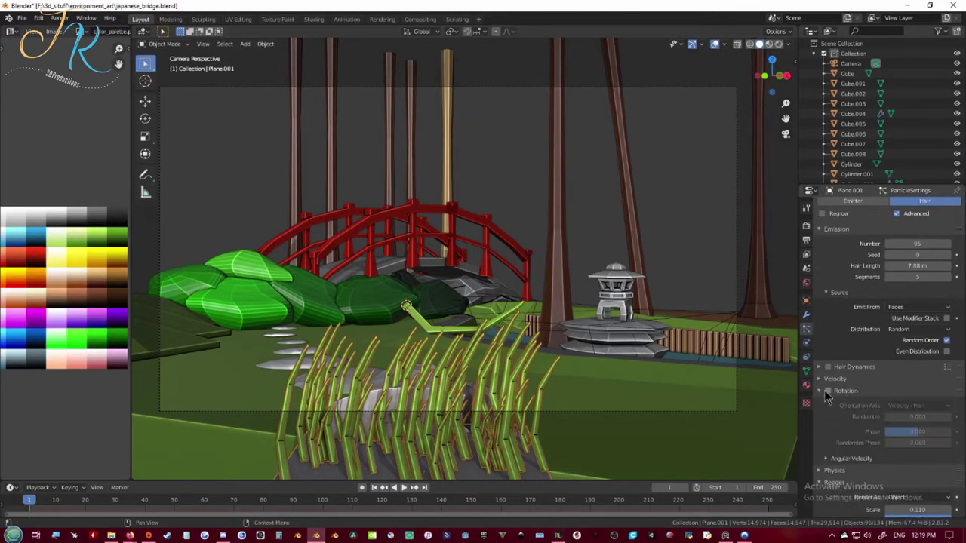
# Step: Enable particle Rotation with Randomize 1.000, Phase -0.612 and Randomize Phase 2.000, and set the Seed to 256
pyautogui.click(827, 391)
pyautogui.scroll(-2, 830, 393)
pyautogui.moveTo(907, 395); pyautogui.dragTo(904, 395)
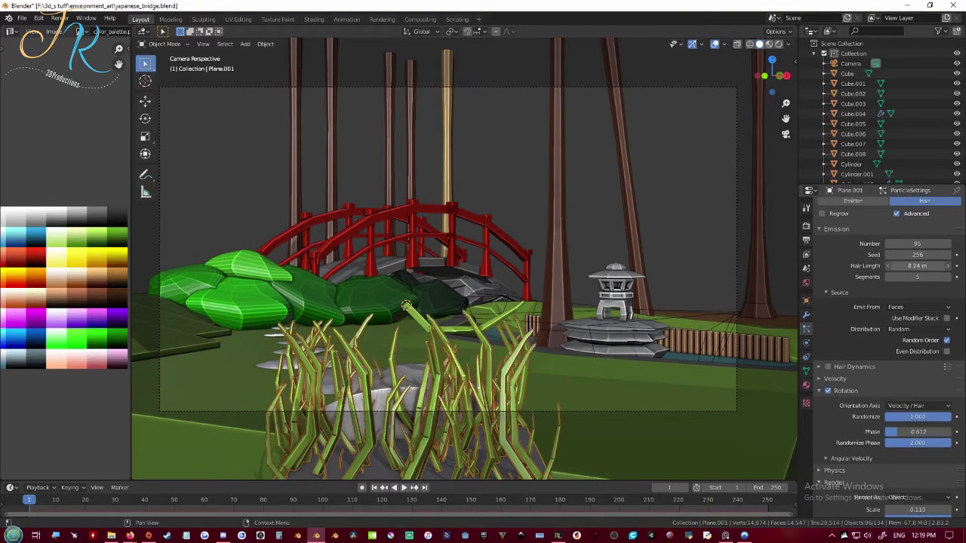
# Step: Turn off Show Emitter for the grass particles and render the camera view
pyautogui.scroll(-12, 936, 317)
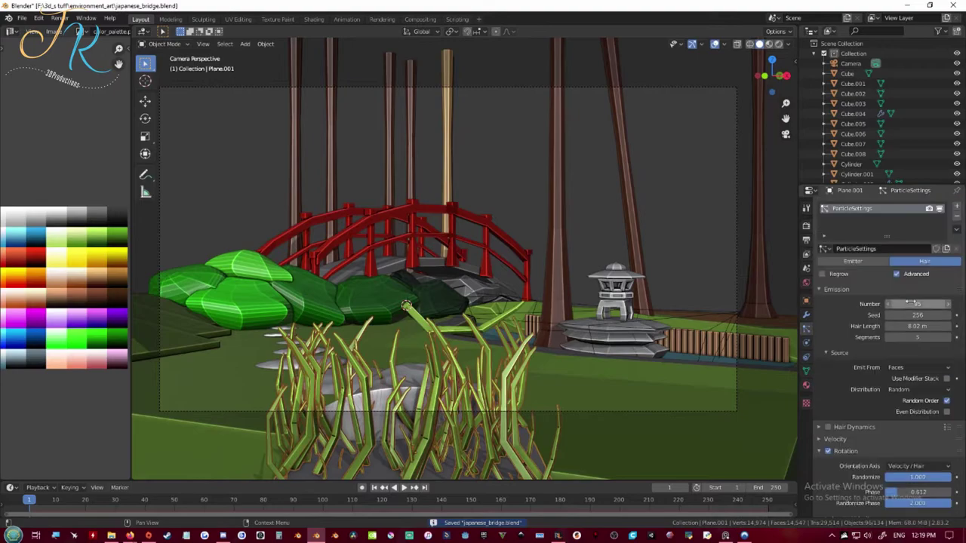
pyautogui.scroll(-5, 888, 111)
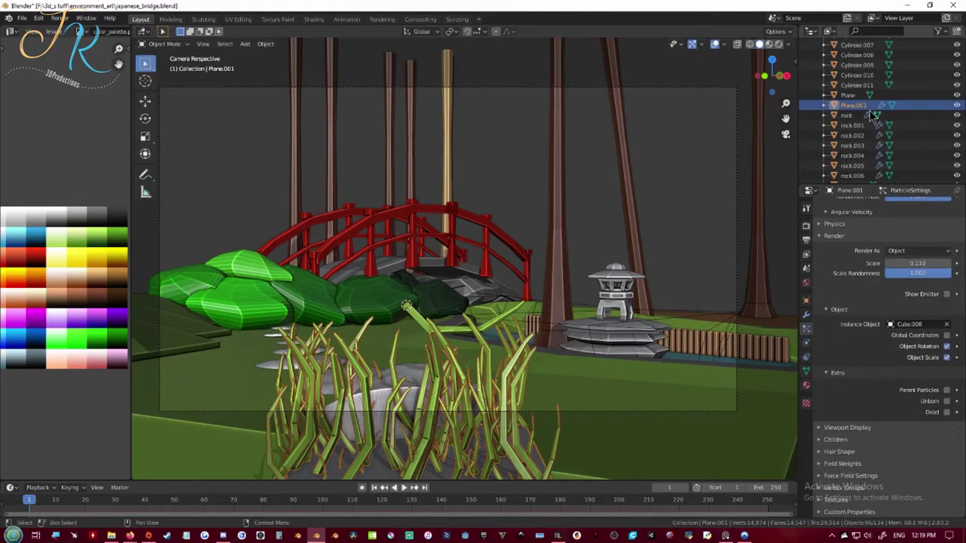
pyautogui.press('F12')
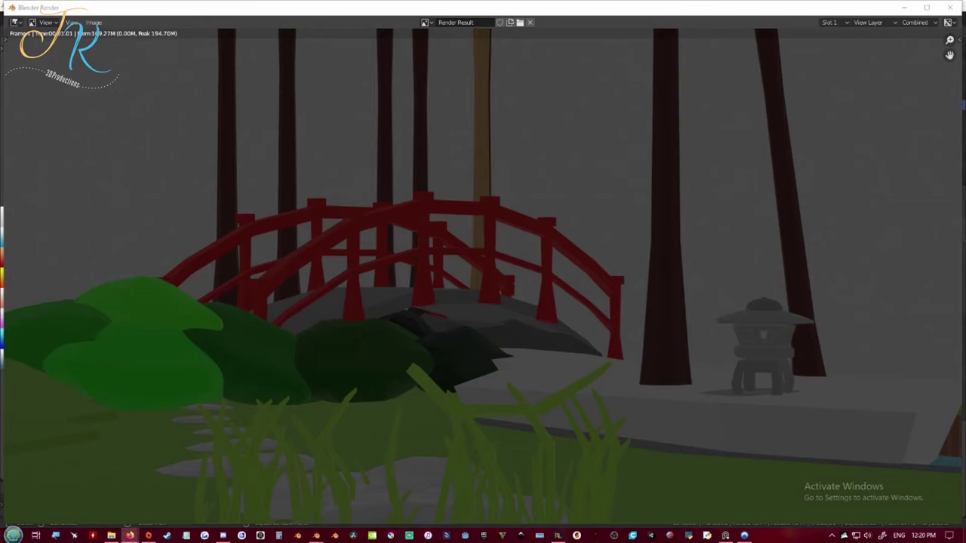
pyautogui.scroll(-2, 510, 246)
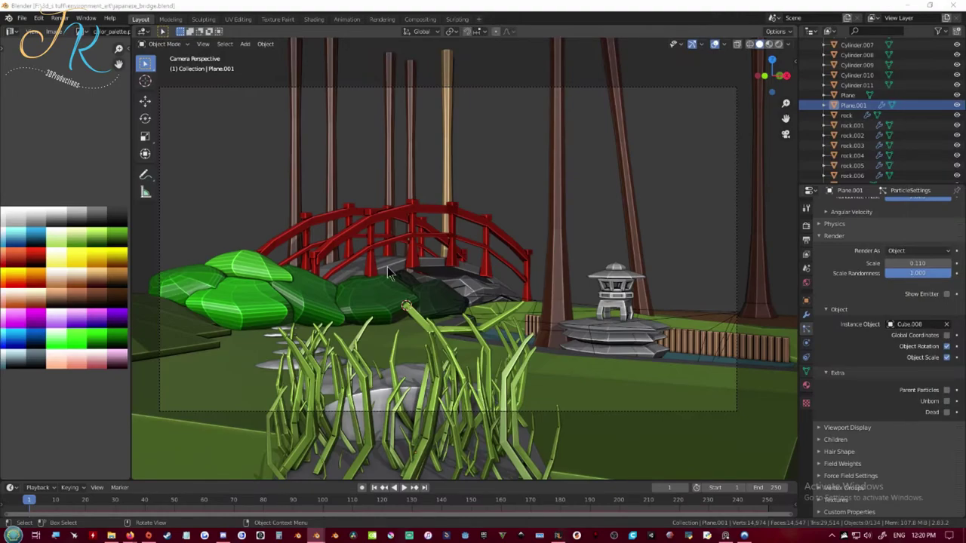
# Step: Show the render visibility toggles in the outliner and exclude Cube.001 and the source grass blade Cube.008 from renders
pyautogui.click(672, 313)
pyautogui.scroll(7, 917, 90)
pyautogui.click(939, 32)
pyautogui.click(906, 64)
pyautogui.click(957, 84)
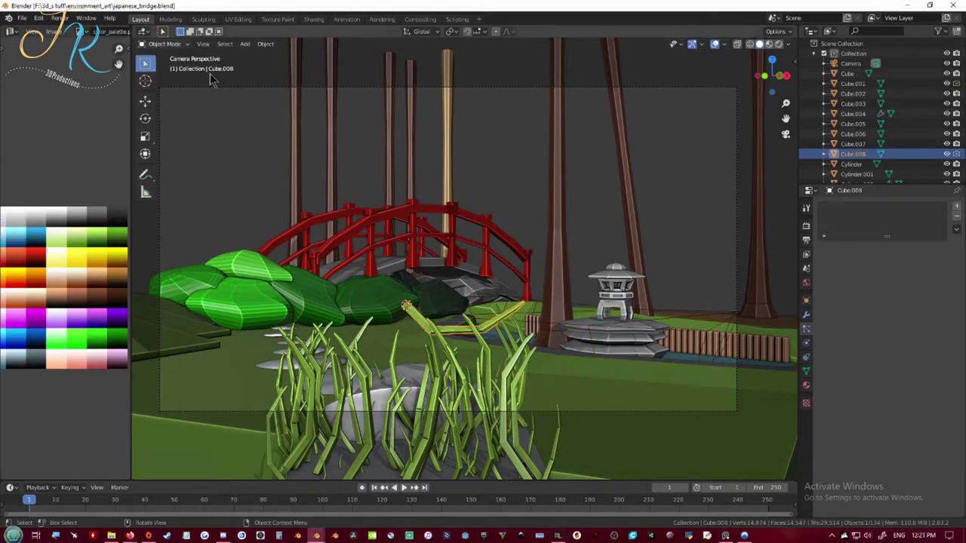
# Step: Save the file and add a cylinder mesh for a tree canopy
pyautogui.moveTo(400, 193); pyautogui.dragTo(476, 261, button='middle')
pyautogui.click(376, 159)
pyautogui.hotkey('ctrl', 's')
pyautogui.scroll(4, 392, 181)
pyautogui.keyDown('shift'); pyautogui.moveTo(385, 173); pyautogui.dragTo(438, 230, button='middle'); pyautogui.keyUp('shift')
pyautogui.hotkey('shift', 'a')
pyautogui.moveTo(436, 230)
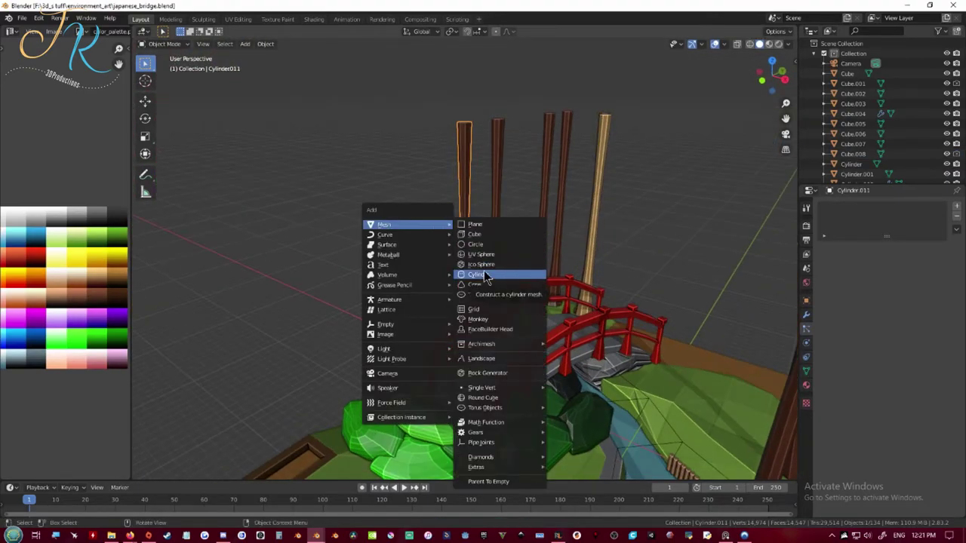
pyautogui.click(485, 276)
# Step: Move the new cylinder over a tree trunk and raise it about 23.5 m to the trunk's top
pyautogui.moveTo(485, 276); pyautogui.dragTo(567, 402, button='middle')
pyautogui.scroll(-4, 558, 339)
pyautogui.press('g')
pyautogui.hotkey('shift', 'z')
pyautogui.click(396, 281)
pyautogui.moveTo(396, 280); pyautogui.dragTo(460, 249, button='middle')
pyautogui.press('g')
pyautogui.press('z')
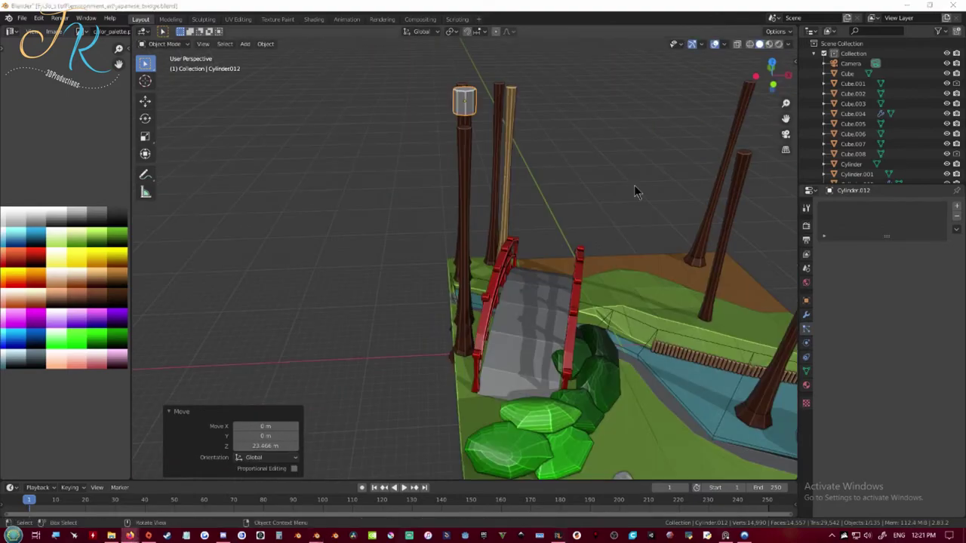
# Step: Scale the cylinder up and flatten it vertically into a thin, wide disc, then enter Edit Mode
pyautogui.moveTo(628, 230); pyautogui.dragTo(530, 272, button='middle')
pyautogui.scroll(4, 531, 272)
pyautogui.press('s')
pyautogui.click(521, 408)
pyautogui.press('s')
pyautogui.press('z')
pyautogui.click(487, 245)
pyautogui.press('Tab')
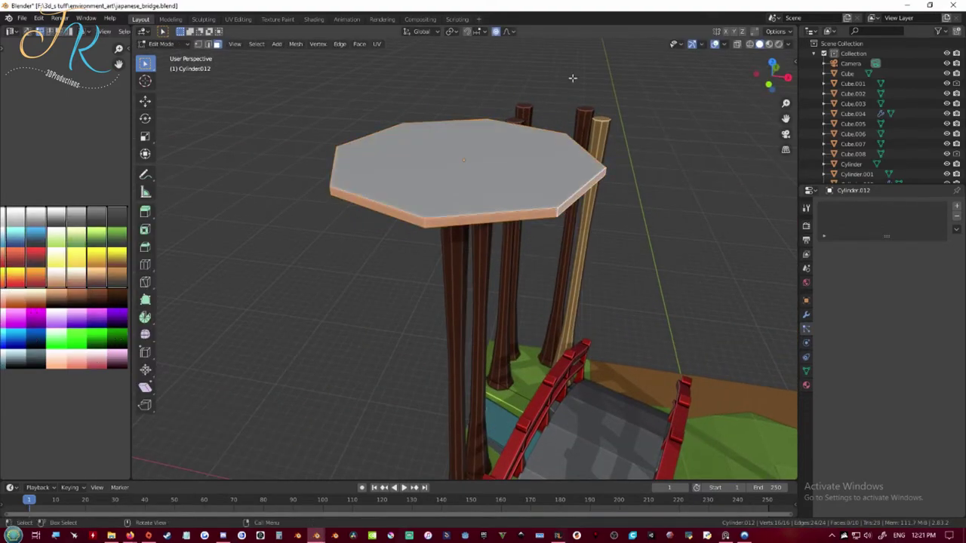
# Step: Extrude the disc's side faces outward and scale their ends by about 0.25 around individual origins to form leaf points
pyautogui.click(567, 225)
pyautogui.click(588, 189)
pyautogui.press('s')
pyautogui.press('Escape')
pyautogui.click(452, 31)
pyautogui.click(478, 65)
pyautogui.press('s')
pyautogui.click(506, 185)
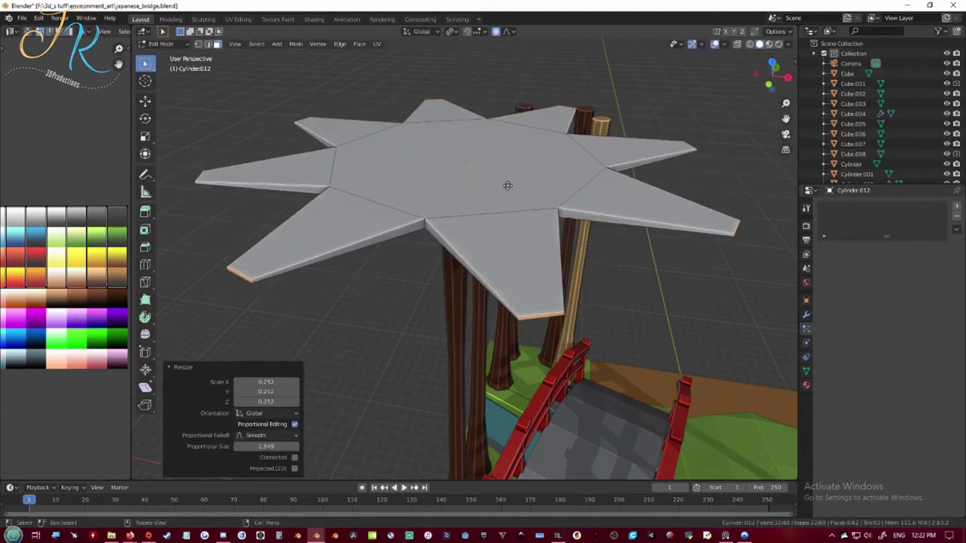
# Step: Lower the leaf tips vertically so they droop below the disc
pyautogui.press('g')
pyautogui.press('z')
pyautogui.click(517, 240)
pyautogui.moveTo(515, 241); pyautogui.dragTo(545, 273, button='middle')
# Step: Scale the canopy's top face by about 1.39 and raise it about 0.22 m
pyautogui.click(545, 235)
pyautogui.press('s')
pyautogui.click(585, 290)
pyautogui.press('g')
pyautogui.press('z')
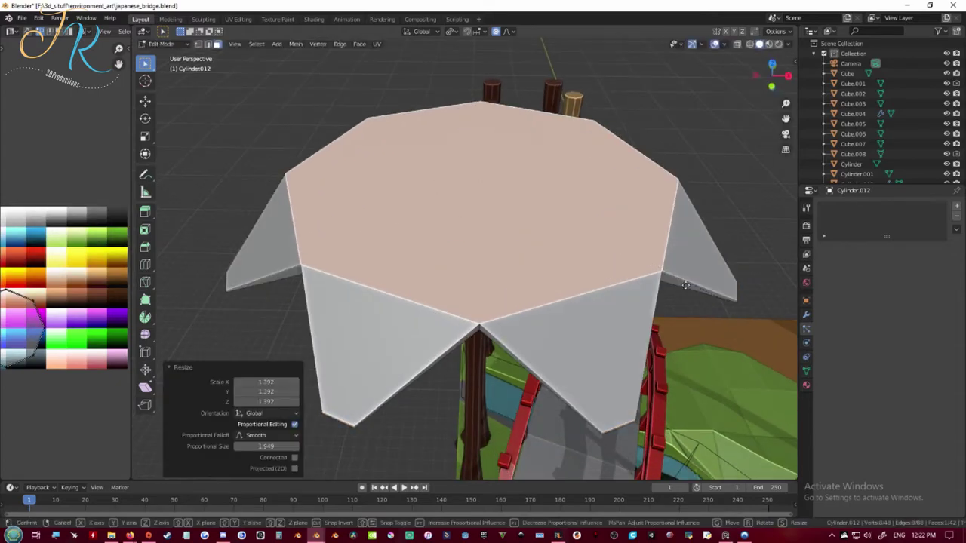
pyautogui.click(589, 328)
# Step: Extrude the canopy's top face upward, shrink it and adjust its height to form a sloped crown
pyautogui.moveTo(590, 327); pyautogui.dragTo(551, 295, button='middle')
pyautogui.scroll(2, 552, 295)
pyautogui.scroll(-2, 547, 285)
pyautogui.hotkey('ctrl', 's')
pyautogui.press('e')
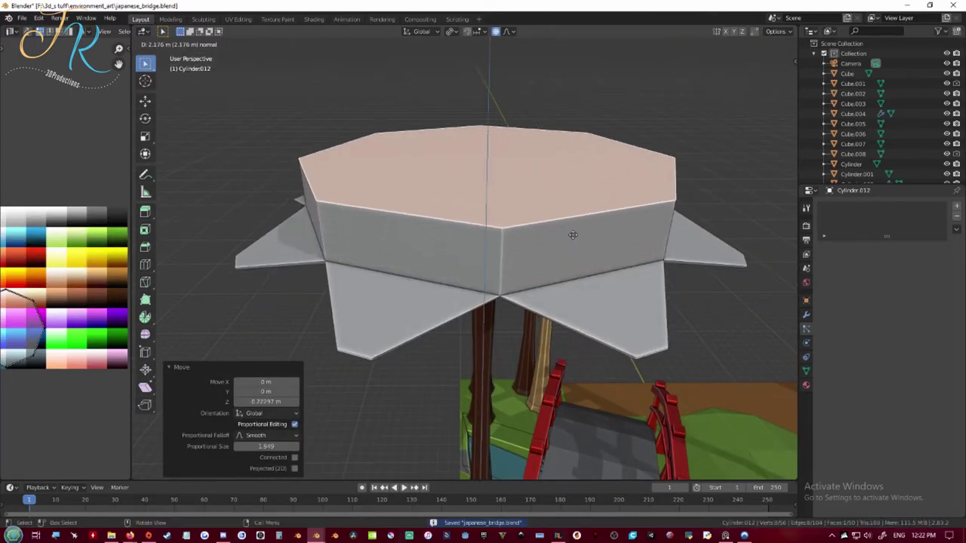
pyautogui.click(575, 218)
pyautogui.press('s')
pyautogui.click(524, 195)
pyautogui.press('g')
pyautogui.press('z')
pyautogui.click(537, 226)
pyautogui.press('Tab')
# Step: Assign Material.001 to the canopy and place its shrunken UVs on a bright green palette swatch
pyautogui.moveTo(540, 249); pyautogui.dragTo(521, 211, button='middle')
pyautogui.click(806, 385)
pyautogui.click(825, 249)
pyautogui.click(840, 273)
pyautogui.press('Tab')
pyautogui.press('a')
pyautogui.press('s')
pyautogui.press('g')
pyautogui.click(84, 338)
pyautogui.press('Tab')
# Step: Resize the canopy horizontally and stretch it vertically by about 1.49
pyautogui.moveTo(596, 241); pyautogui.dragTo(639, 328, button='middle')
pyautogui.press('s')
pyautogui.hotkey('shift', 'z')
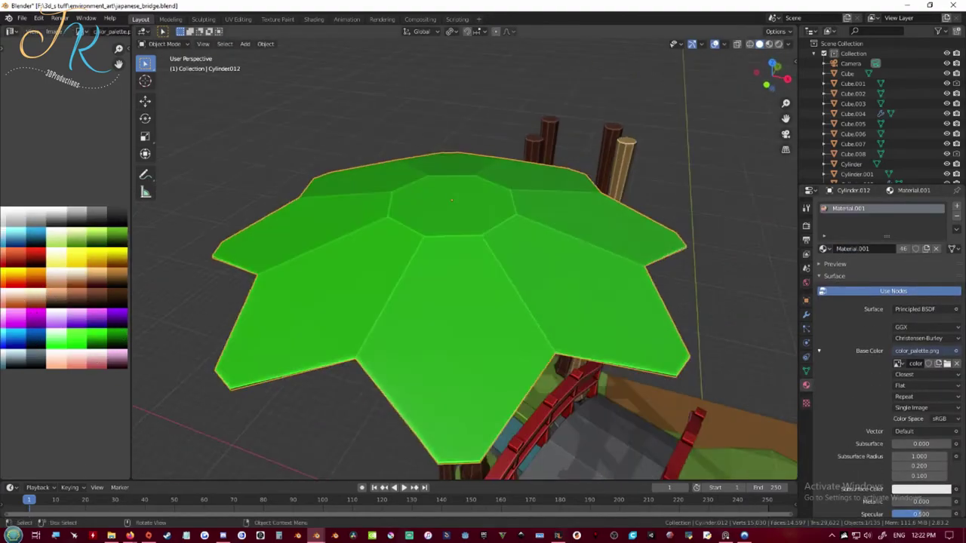
pyautogui.click(548, 265)
pyautogui.moveTo(547, 266); pyautogui.dragTo(528, 226, button='middle')
pyautogui.press('s')
pyautogui.press('z')
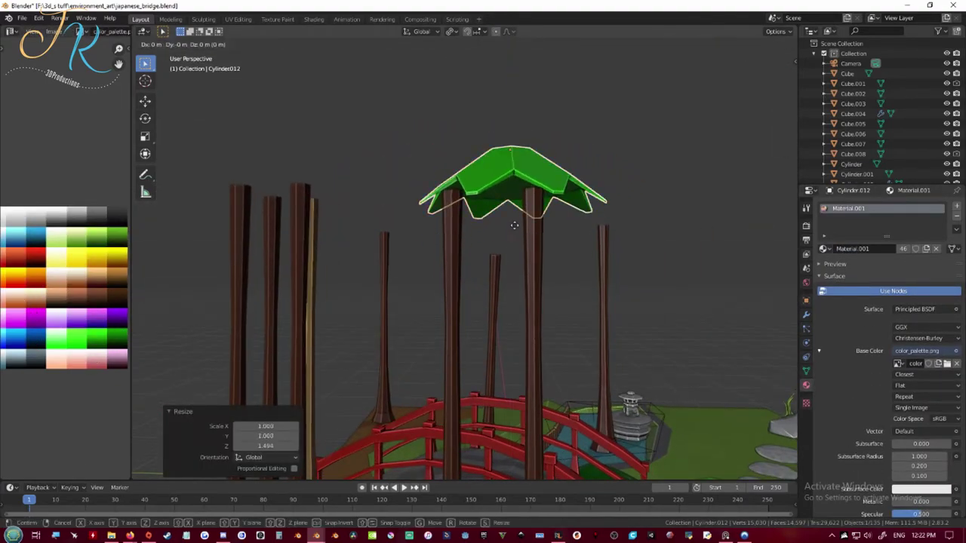
pyautogui.click(527, 224)
# Step: Center the canopy over its trunk in the top view and adjust its height on the trunk
pyautogui.press('KP_7')
pyautogui.hotkey('alt', 'z')
pyautogui.press('g')
pyautogui.click(532, 362)
pyautogui.hotkey('alt', 'z')
pyautogui.press('g')
pyautogui.press('z')
pyautogui.moveTo(533, 362); pyautogui.dragTo(452, 362, button='middle')
pyautogui.click(468, 204)
# Step: Duplicate the canopy horizontally onto the neighboring tree trunks behind the bridge
pyautogui.hotkey('shift', 'd')
pyautogui.hotkey('shift', 'z')
pyautogui.click(528, 343)
pyautogui.hotkey('shift', 'd')
pyautogui.hotkey('shift', 'z')
pyautogui.click(679, 347)
pyautogui.hotkey('shift', 'd')
pyautogui.hotkey('shift', 'z')
pyautogui.click(673, 362)
pyautogui.moveTo(673, 362); pyautogui.dragTo(453, 264, button='middle')
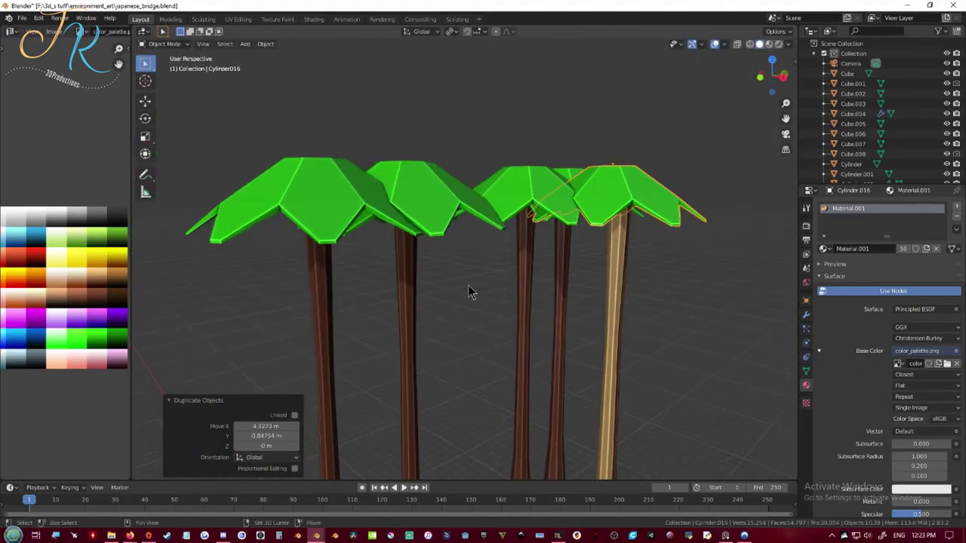
# Step: Duplicate one tree's canopy downward as a second tier and scale it horizontally by about 1.58
pyautogui.click(355, 202)
pyautogui.keyDown('shift'); pyautogui.moveTo(377, 215); pyautogui.dragTo(425, 177, button='middle'); pyautogui.keyUp('shift')
pyautogui.hotkey('shift', 'd')
pyautogui.press('z')
pyautogui.click(425, 226)
pyautogui.press('s')
pyautogui.hotkey('shift', 'z')
pyautogui.click(454, 265)
# Step: Stretch the second canopy tier vertically and reposition it along the trunk
pyautogui.press('s')
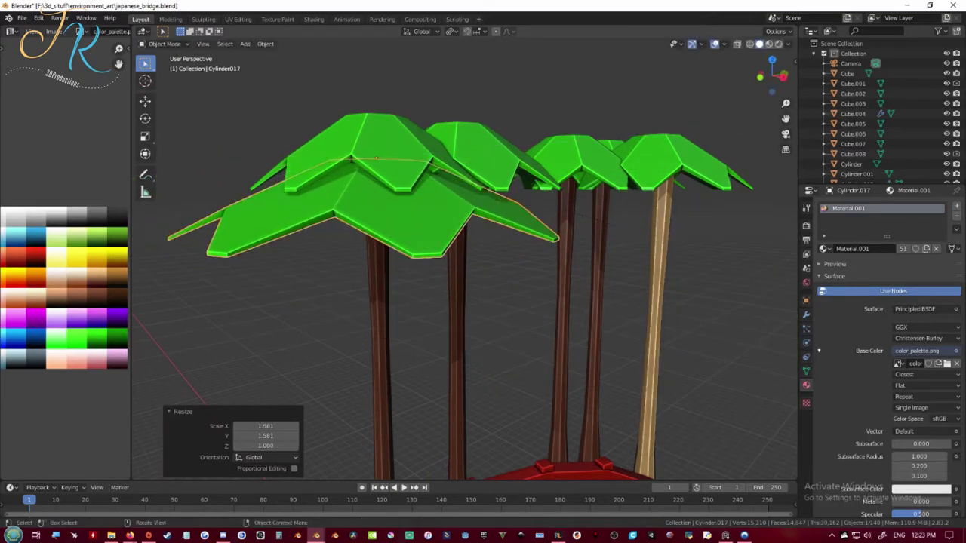
pyautogui.press('z')
pyautogui.click(453, 378)
pyautogui.press('g')
pyautogui.press('z')
pyautogui.click(453, 384)
# Step: Move the second canopy tier's UVs to a darker green palette swatch
pyautogui.press('Tab')
pyautogui.press('g')
pyautogui.click(91, 308)
pyautogui.press('Tab')
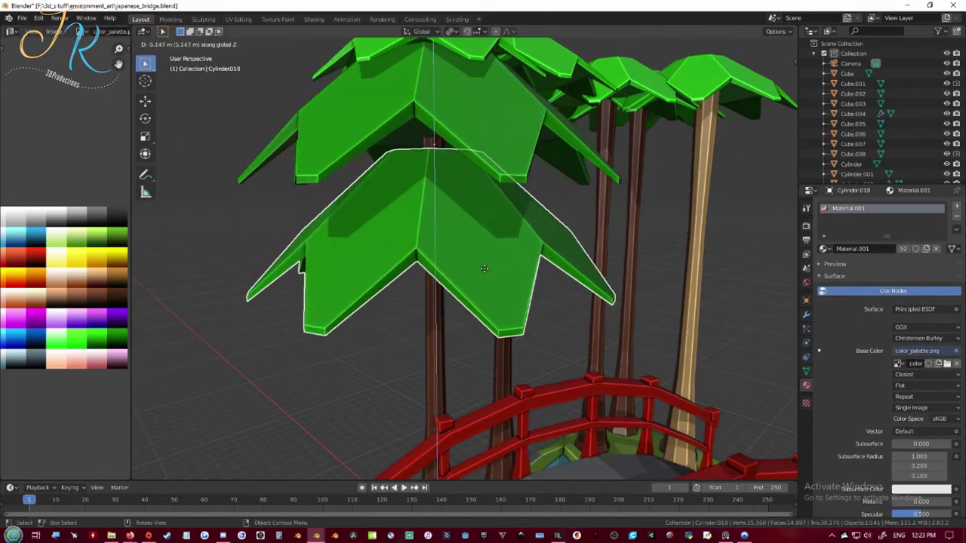
# Step: Lower the third canopy tier along the trunk, stretch it vertically and scale it horizontally by 0.7
pyautogui.click(482, 256)
pyautogui.press('s')
pyautogui.press('z')
pyautogui.click(578, 358)
pyautogui.press('g')
pyautogui.press('z')
pyautogui.click(562, 325)
pyautogui.press('s')
pyautogui.hotkey('shift', 'z')
pyautogui.click(557, 349)
pyautogui.scroll(-3, 557, 350)
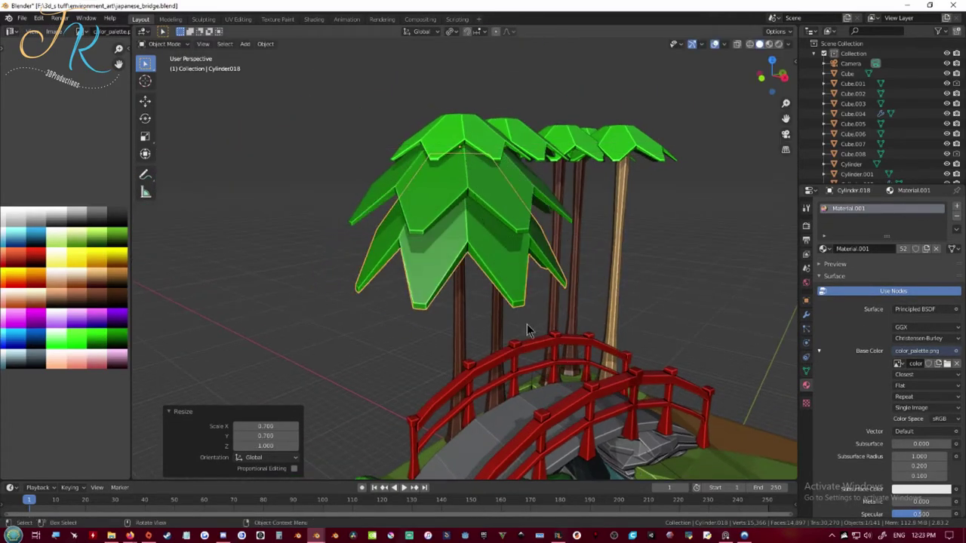
# Step: Move all three canopy tiers of the tree about -2.67 m along X, save, and check them through the camera
pyautogui.moveTo(545, 334); pyautogui.dragTo(608, 366, button='middle')
pyautogui.keyDown('shift'); pyautogui.click(528, 219); pyautogui.keyUp('shift')
pyautogui.keyDown('shift'); pyautogui.click(530, 147); pyautogui.keyUp('shift')
pyautogui.press('g')
pyautogui.press('x')
pyautogui.click(604, 275)
pyautogui.moveTo(603, 276); pyautogui.dragTo(559, 245, button='middle')
pyautogui.hotkey('ctrl', 's')
pyautogui.press('KP_0')
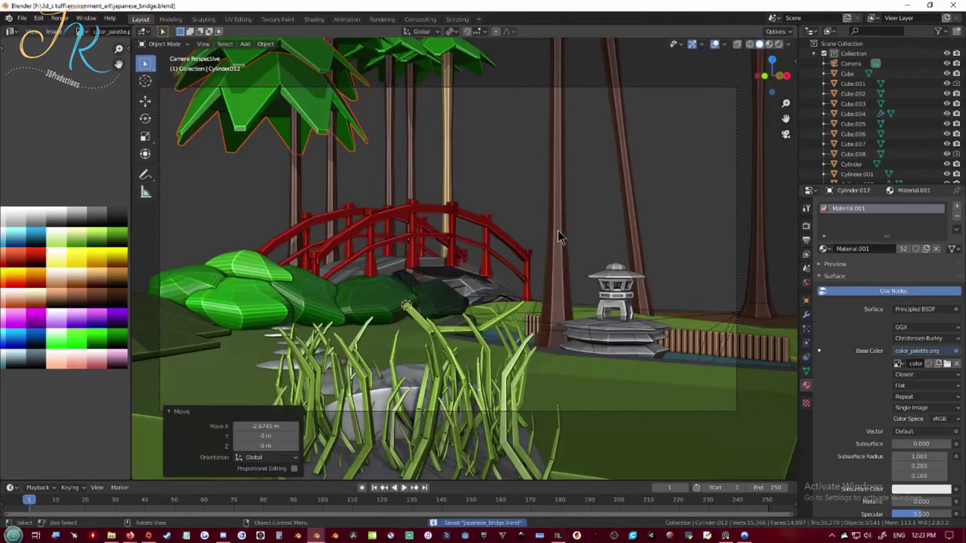
# Step: Duplicate the lowest canopy tier vertically down the trunk and rotate the copy
pyautogui.moveTo(365, 172); pyautogui.dragTo(498, 215, button='middle')
pyautogui.scroll(2, 500, 217)
pyautogui.click(503, 219)
pyautogui.hotkey('shift', 'd')
pyautogui.press('z')
pyautogui.click(515, 293)
pyautogui.moveTo(515, 293); pyautogui.dragTo(585, 296, button='middle')
pyautogui.press('r')
pyautogui.click(597, 329)
# Step: Move the new lowest tier's UVs to a darker green palette swatch
pyautogui.press('Tab')
pyautogui.press('g')
pyautogui.press('Tab')
# Step: Duplicate another canopy tier for the tree and rotate the copy
pyautogui.keyDown('shift'); pyautogui.moveTo(476, 314); pyautogui.dragTo(478, 280, button='middle'); pyautogui.keyUp('shift')
pyautogui.hotkey('shift', 'd')
pyautogui.click(473, 329)
pyautogui.press('r')
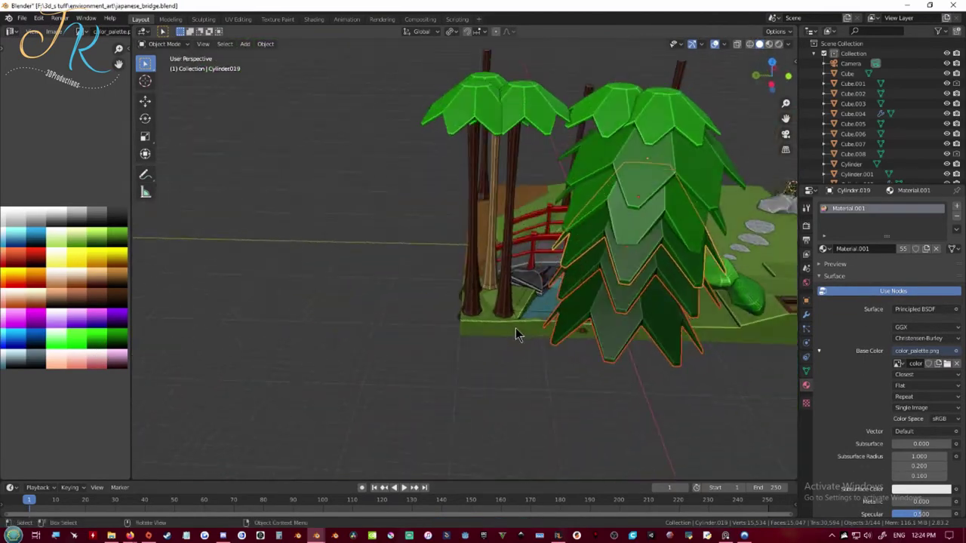
# Step: Duplicate the layered canopy tiers onto the remaining trees behind the bridge
pyautogui.moveTo(518, 332); pyautogui.dragTo(657, 259, button='middle')
pyautogui.hotkey('shift', 'd')
pyautogui.press('g')
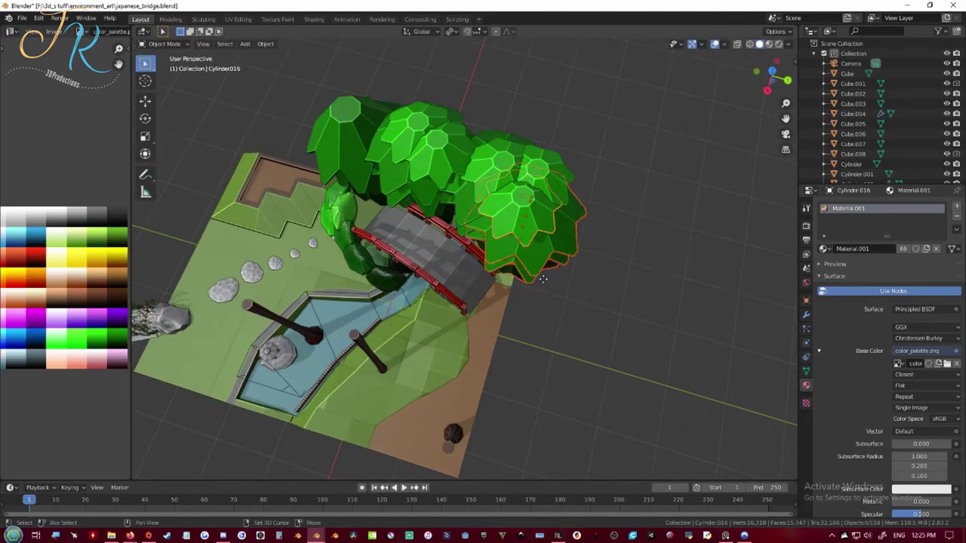
pyautogui.hotkey('shift', 'd')
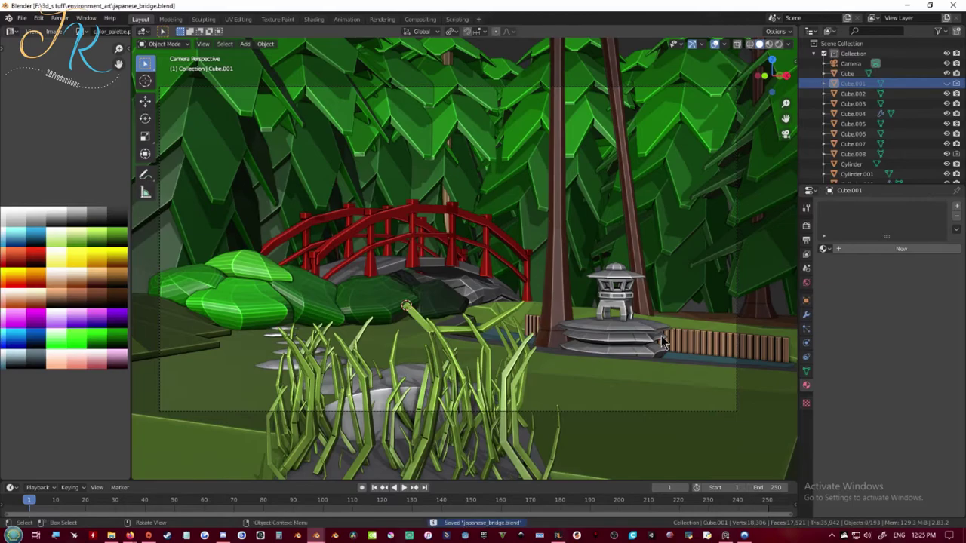
# Step: Hide the stray source grass blade Cube.008 in the viewport, save the file and check the camera view
pyautogui.click(417, 321)
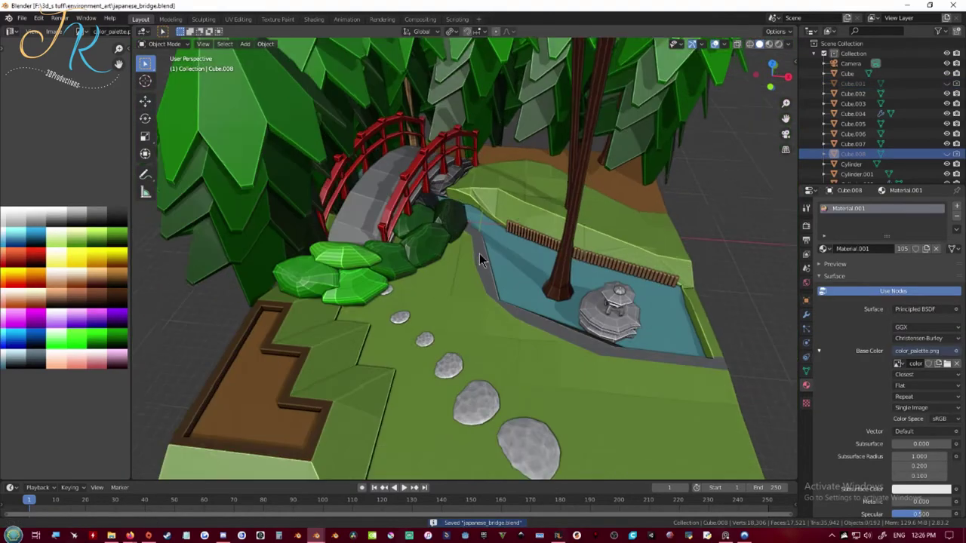
pyautogui.scroll(3, 482, 286)
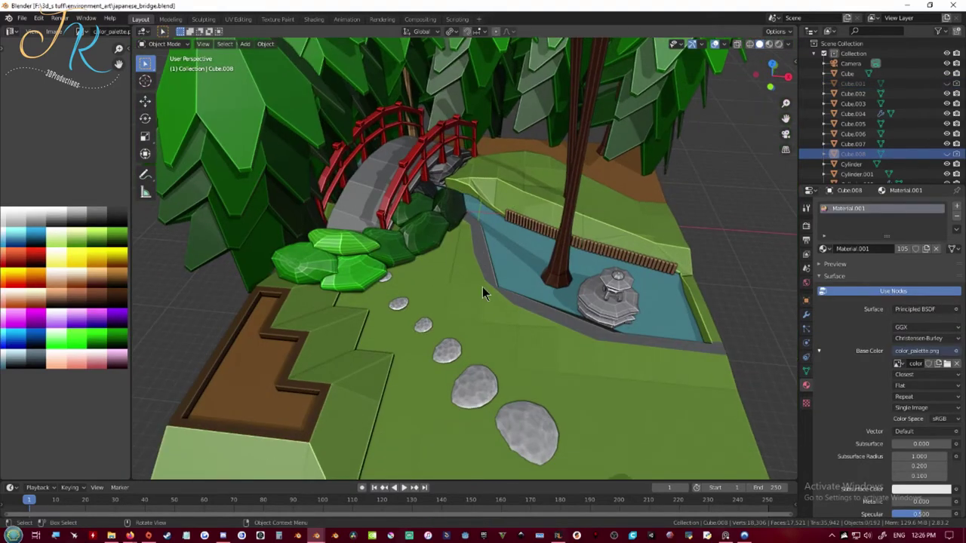
pyautogui.hotkey('ctrl', 's')
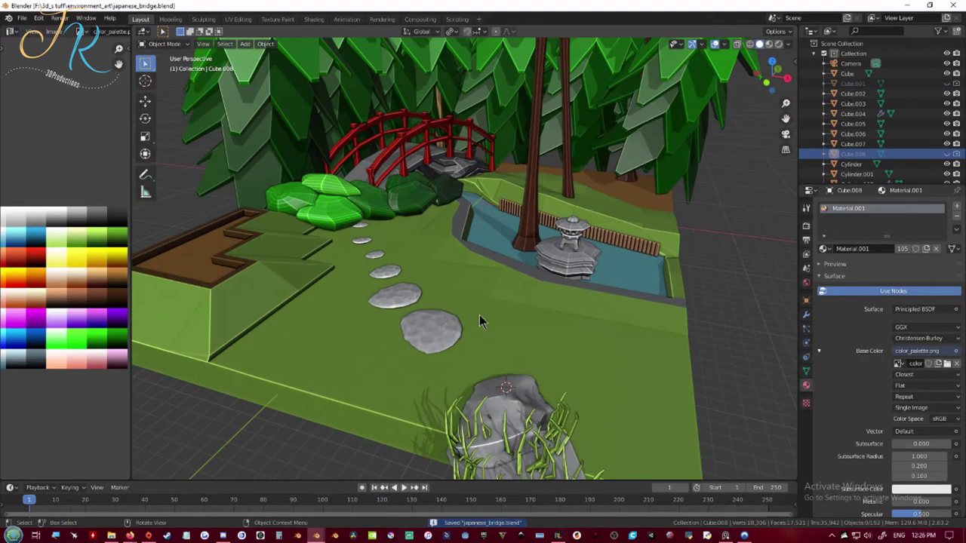
pyautogui.press('KP_0')
pyautogui.moveTo(518, 246); pyautogui.dragTo(520, 309, button='middle')
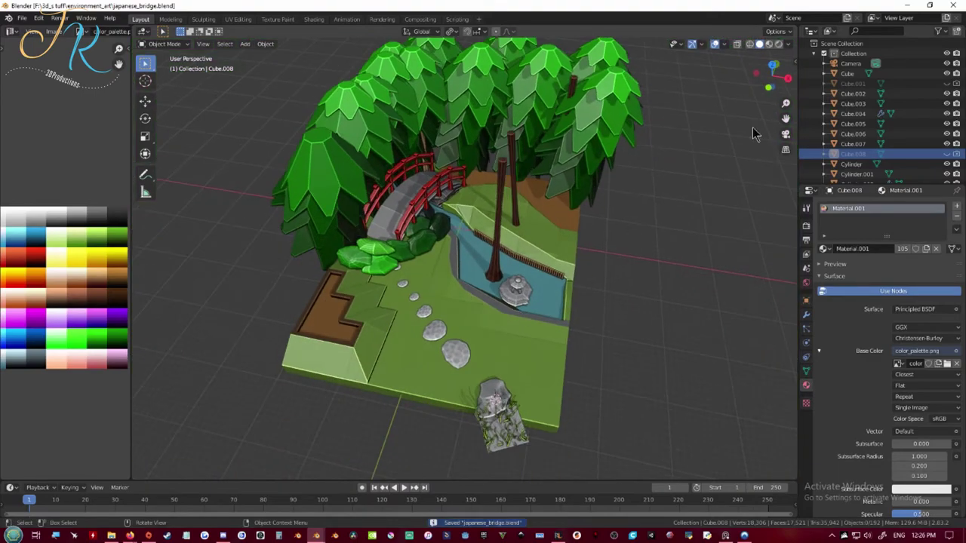
# Step: Switch to Blender 2.90 Alpha and open japanese_bridge.blend
pyautogui.click(957, 5)
pyautogui.click(907, 6)
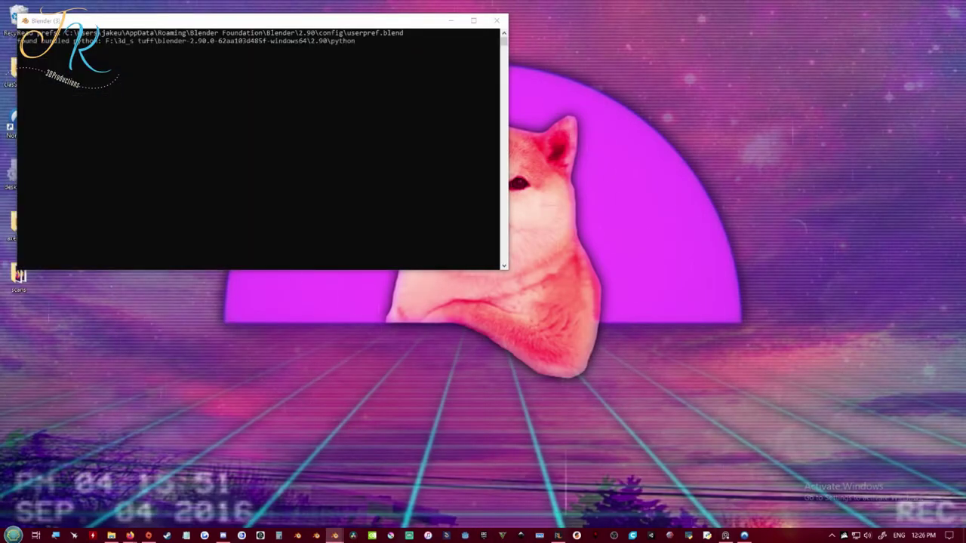
pyautogui.moveTo(535, 58); pyautogui.dragTo(522, 0)
pyautogui.click(24, 21)
pyautogui.click(23, 21)
pyautogui.click(36, 42)
pyautogui.doubleClick(422, 56)
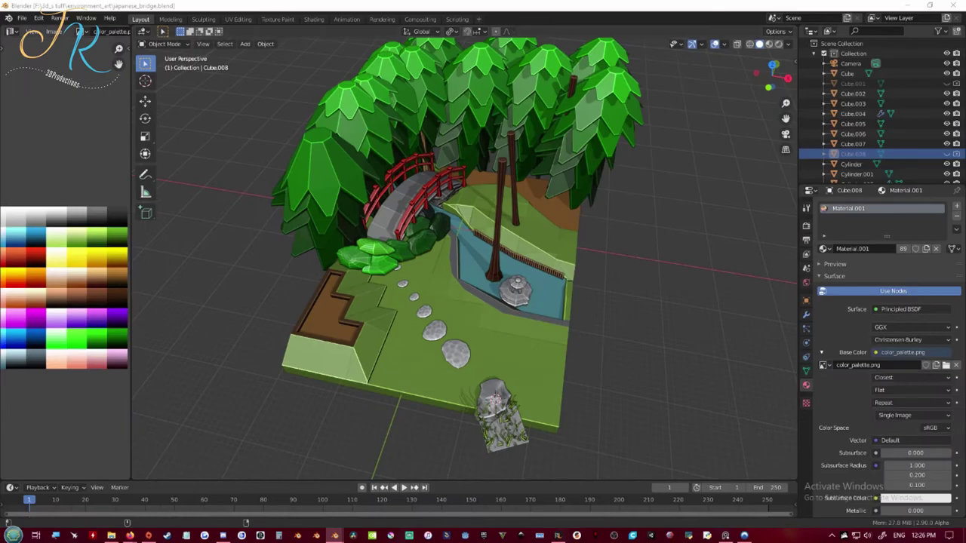
# Step: Use a Sky Texture as the world background color and show the scene rendered through the camera
pyautogui.click(806, 282)
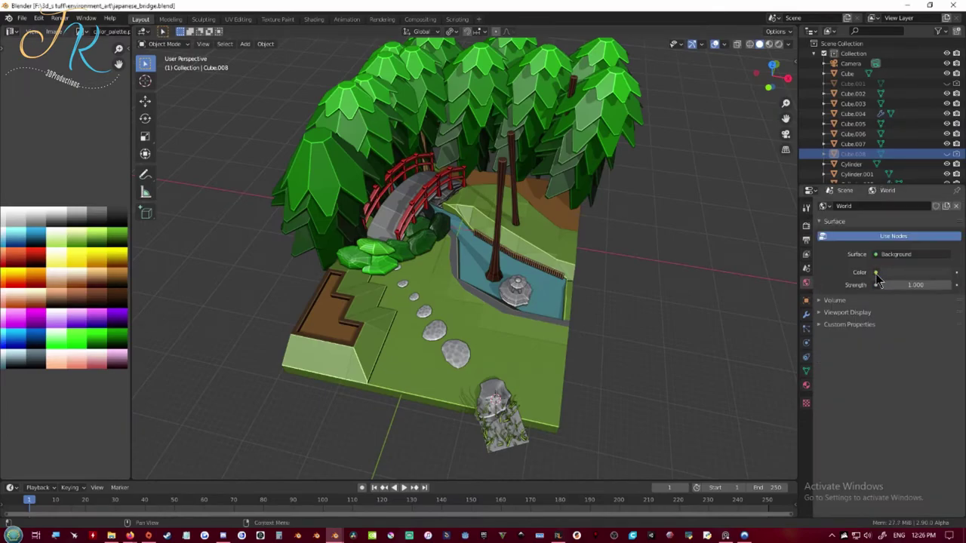
pyautogui.click(876, 272)
pyautogui.click(668, 385)
pyautogui.press('KP_0')
pyautogui.press('z')
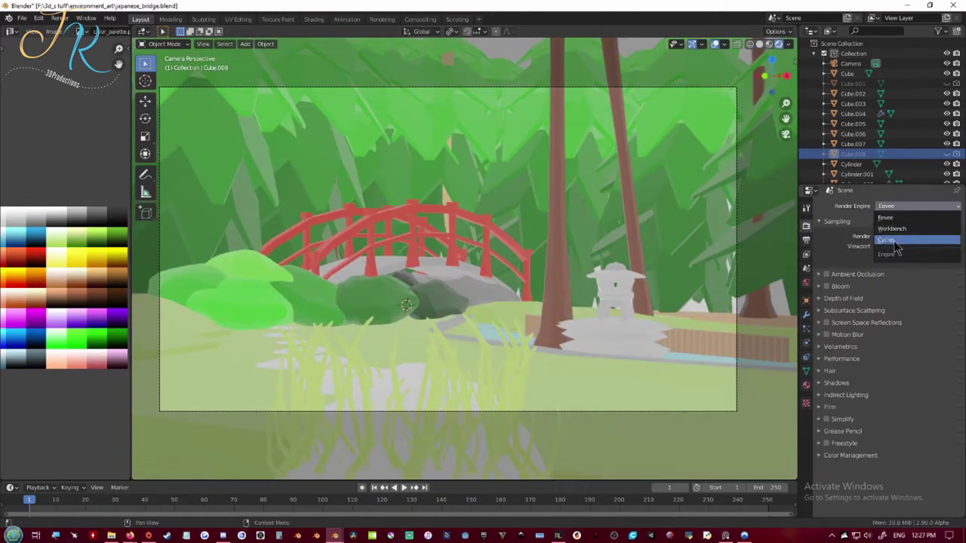
# Step: Set the render engine to Cycles and the Nishita sky's sun elevation to 31.1° and sun rotation to 72.6°
pyautogui.click(895, 249)
pyautogui.click(806, 281)
pyautogui.moveTo(915, 316); pyautogui.dragTo(949, 328)
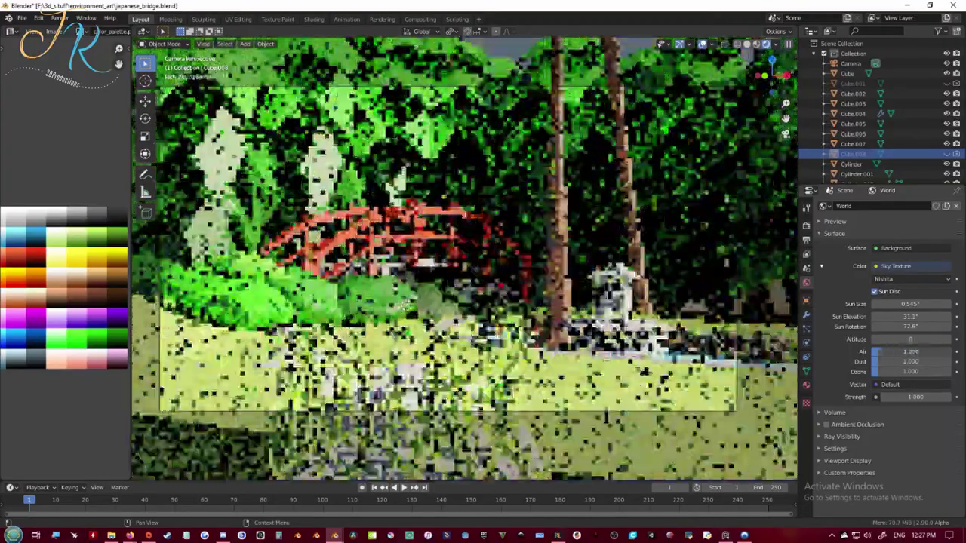
# Step: Set the sky's air to 6.901, dust to 1.186, ozone to 1.124 and sun size to 0.945°
pyautogui.moveTo(881, 363)
pyautogui.mouseDown()
pyautogui.moveTo(934, 372)
pyautogui.moveTo(880, 372)
pyautogui.mouseUp()
pyautogui.moveTo(880, 351); pyautogui.dragTo(926, 351)
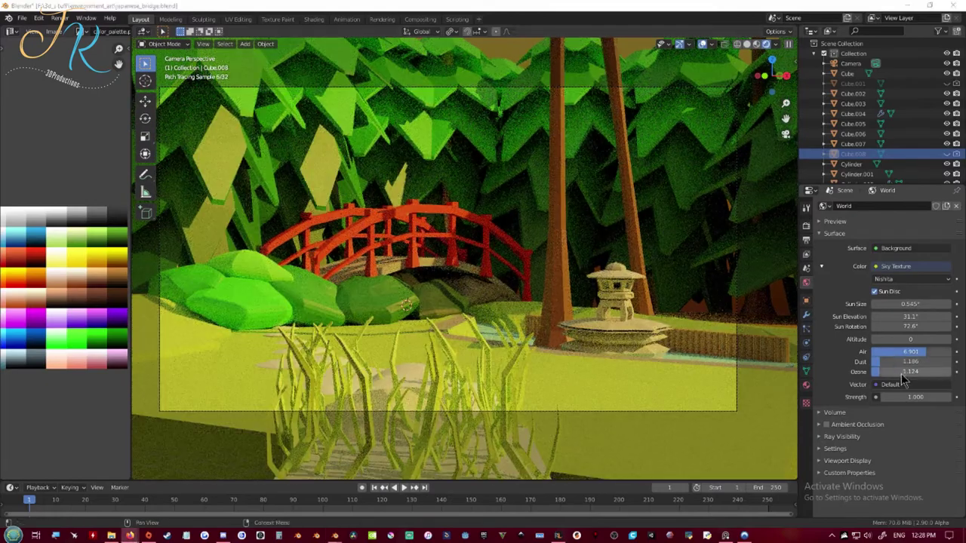
pyautogui.moveTo(906, 304)
pyautogui.mouseDown()
pyautogui.moveTo(936, 304)
pyautogui.moveTo(906, 304)
pyautogui.moveTo(924, 303)
pyautogui.mouseUp()
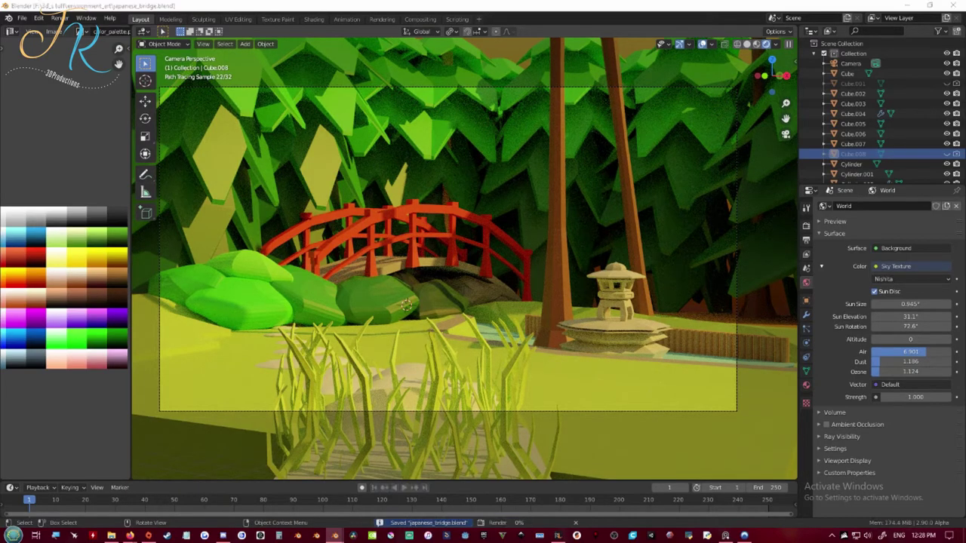
# Step: Render the camera view and examine the bridge, stones and foliage up close
pyautogui.press('F12')
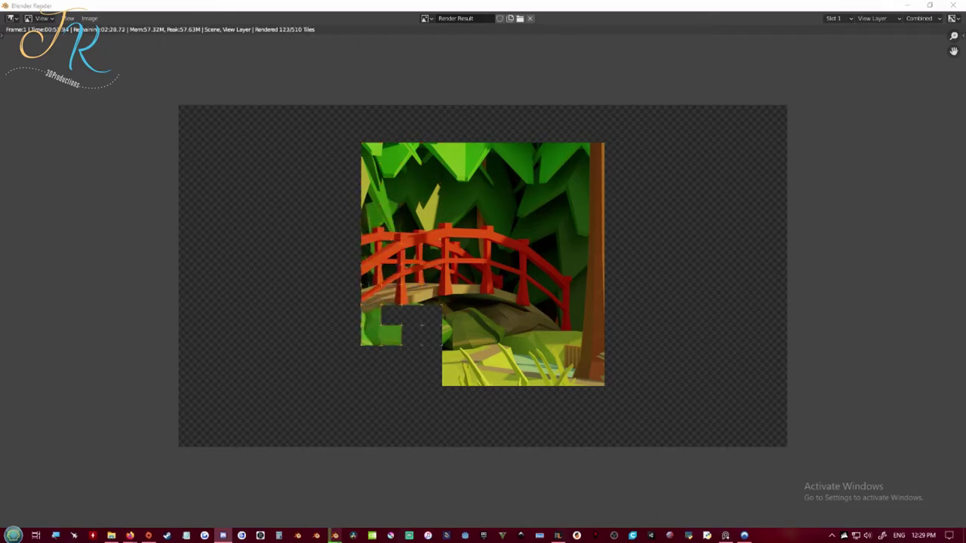
pyautogui.scroll(6, 345, 239)
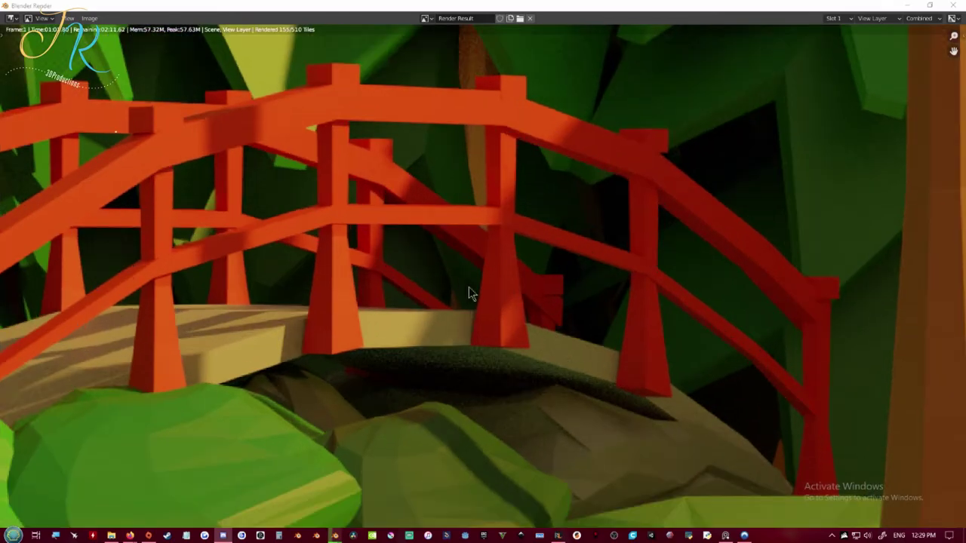
pyautogui.moveTo(146, 129); pyautogui.dragTo(490, 273, button='middle')
pyautogui.scroll(6, 489, 274)
pyautogui.scroll(-13, 490, 273)
pyautogui.scroll(2, 567, 312)
pyautogui.moveTo(586, 316); pyautogui.dragTo(546, 294, button='middle')
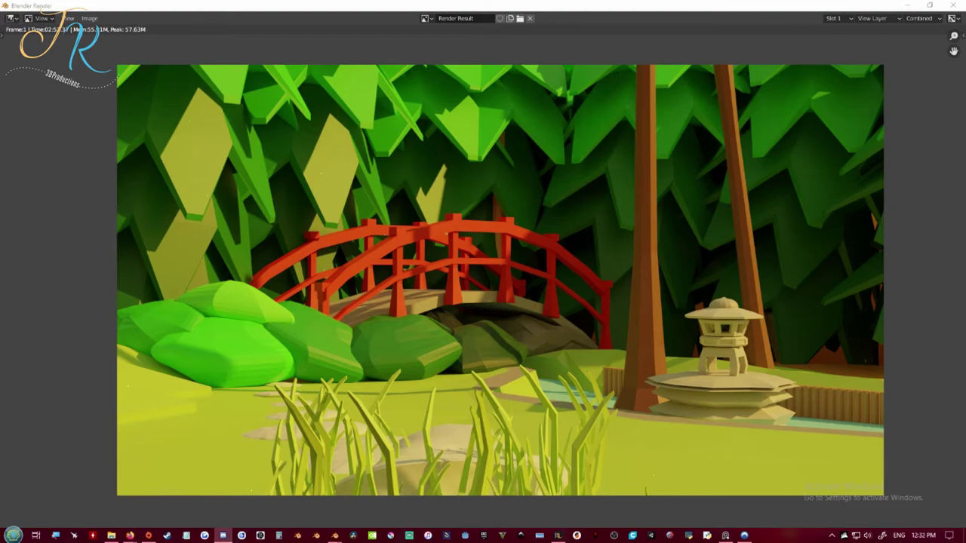
pyautogui.scroll(5, 436, 299)
pyautogui.scroll(-4, 574, 394)
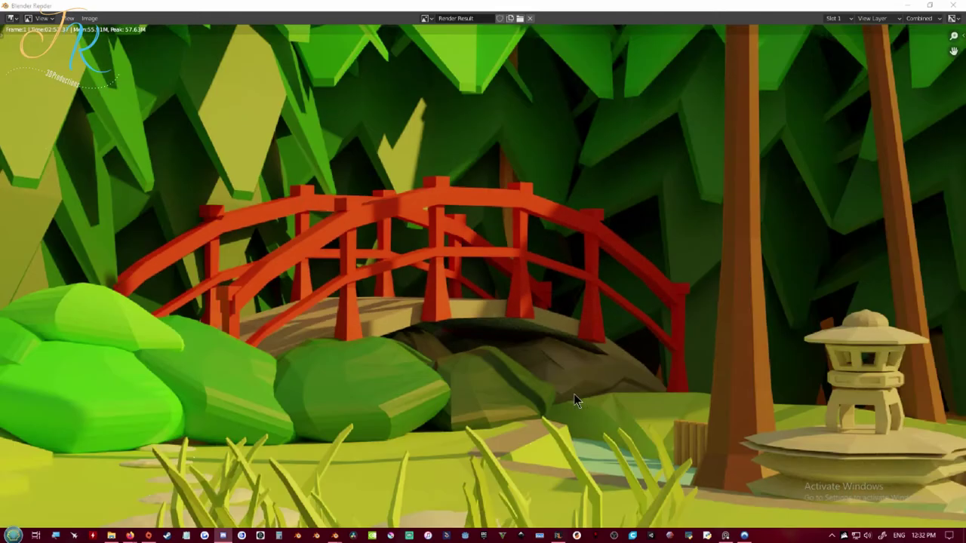
# Step: Close the render, enable the Denoising Data pass and add a Denoise node between Render Layers and Composite
pyautogui.click(952, 5)
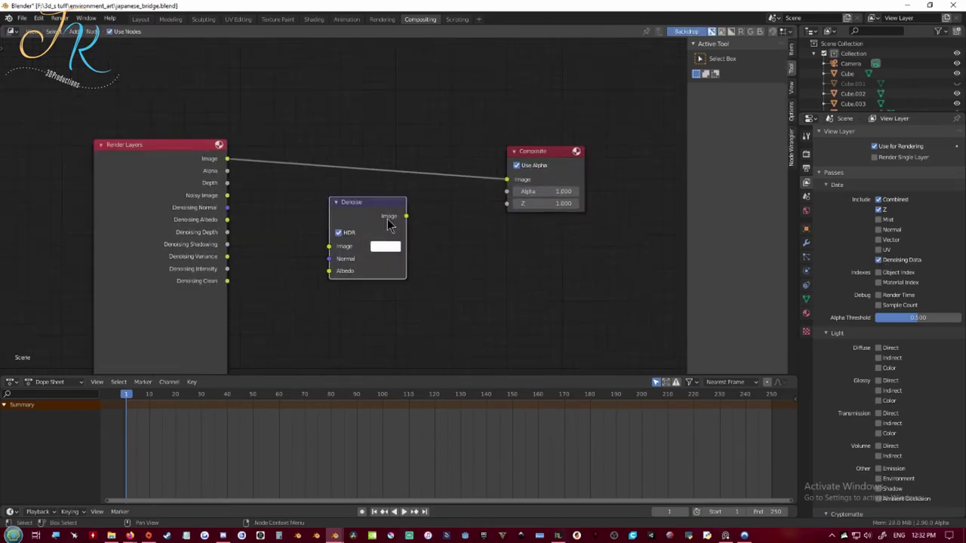
pyautogui.scroll(3, 181, 197)
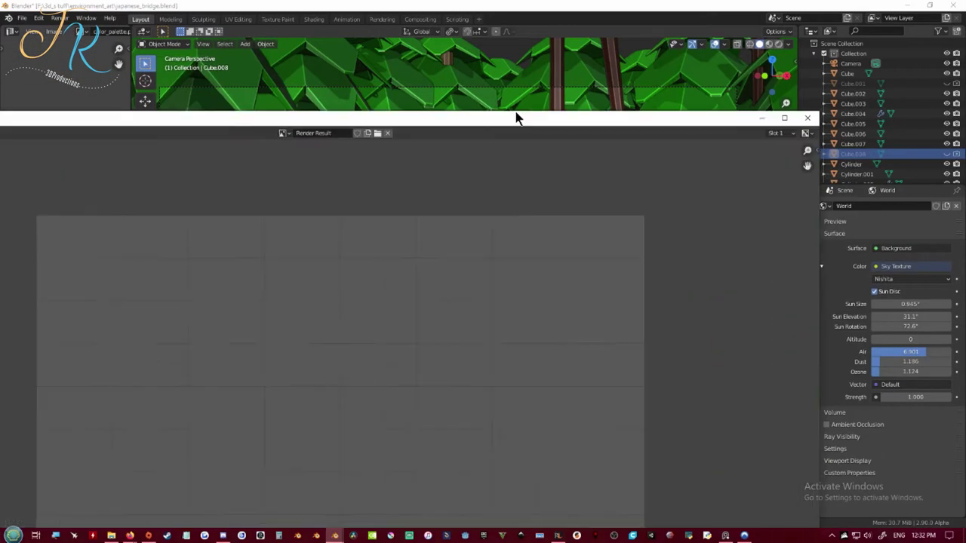
# Step: Render the scene again with denoising and inspect the image's details
pyautogui.press('F12')
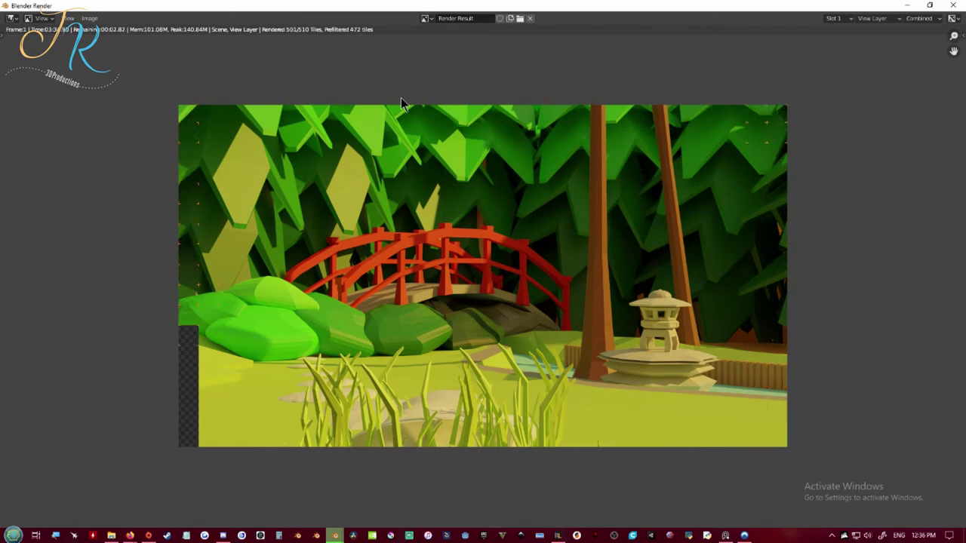
pyautogui.scroll(2, 483, 186)
pyautogui.moveTo(589, 377); pyautogui.dragTo(554, 176, button='middle')
pyautogui.scroll(3, 581, 252)
pyautogui.moveTo(604, 287); pyautogui.dragTo(371, 415, button='middle')
pyautogui.scroll(-1, 371, 416)
pyautogui.moveTo(313, 332); pyautogui.dragTo(373, 387, button='middle')
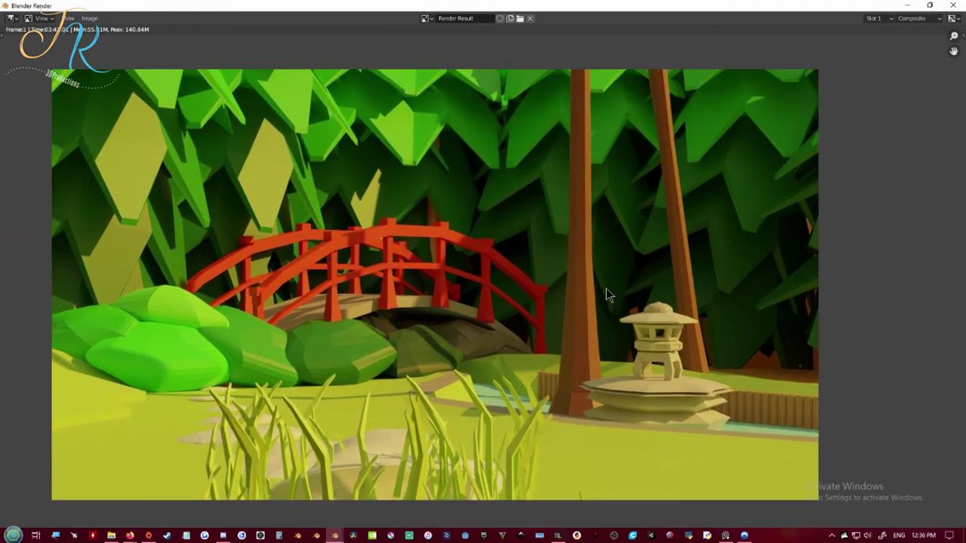